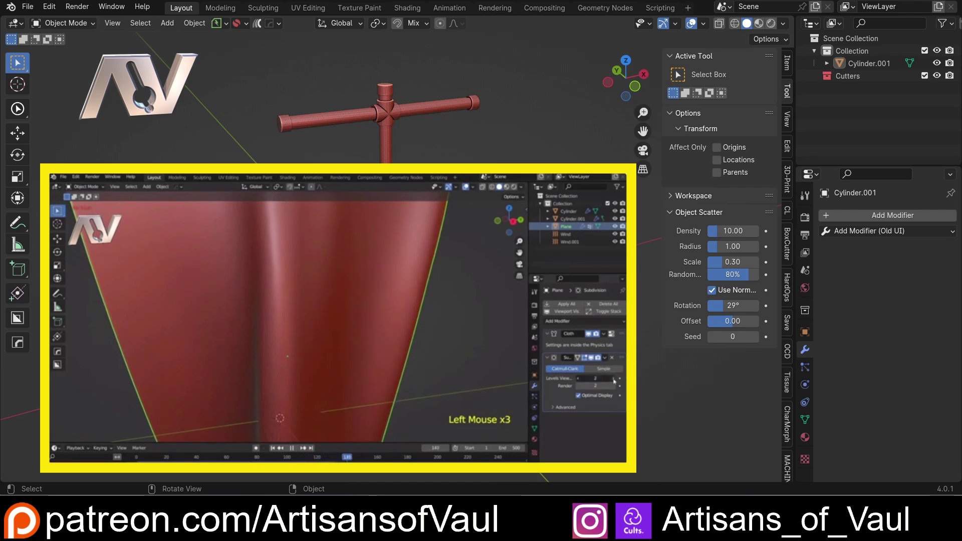
pyautogui.moveTo(381, 250); pyautogui.dragTo(350, 239, button='middle')
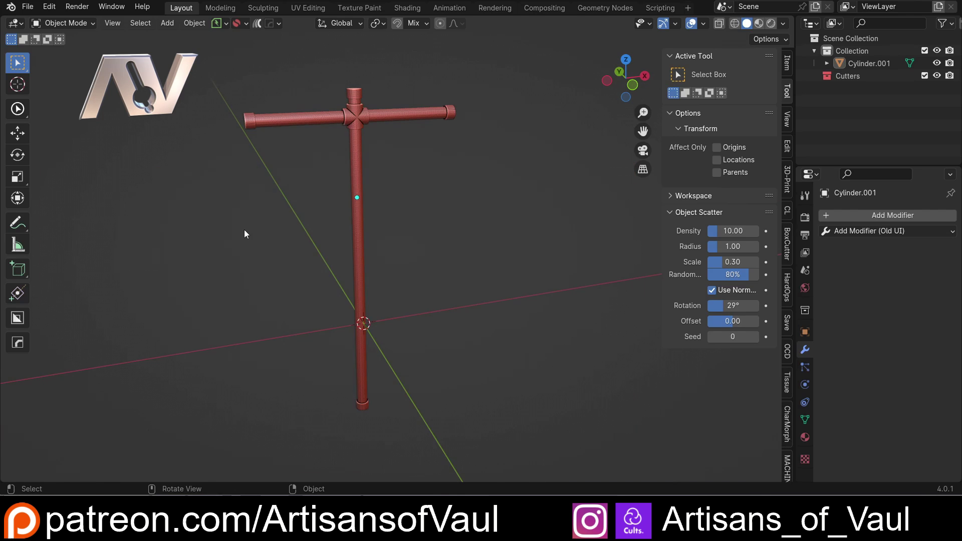
pyautogui.moveTo(244, 230); pyautogui.dragTo(282, 126, button='middle')
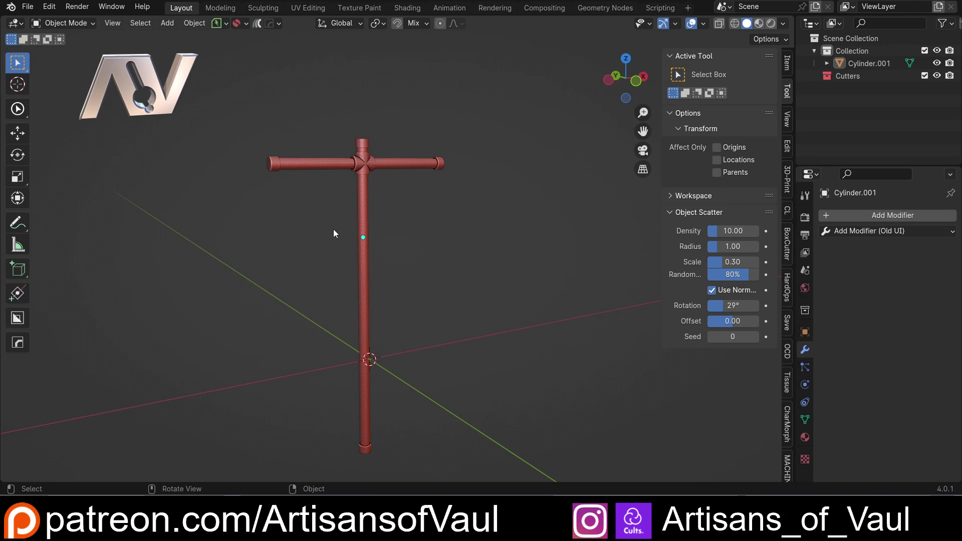
pyautogui.moveTo(337, 216)
pyautogui.mouseDown(button='middle')
pyautogui.moveTo(332, 231)
pyautogui.moveTo(325, 224)
pyautogui.moveTo(337, 223)
pyautogui.mouseUp(button='middle')
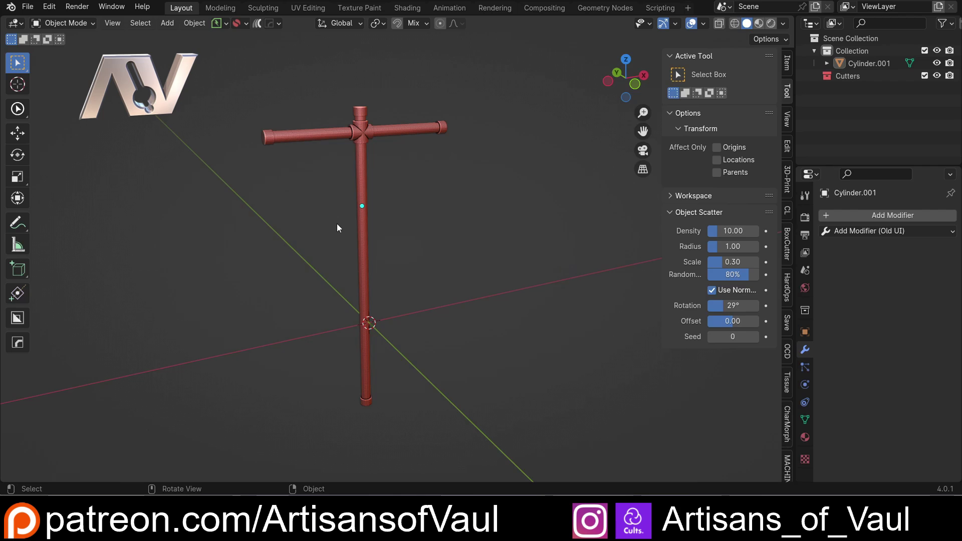
# Add a plane mesh at the world origin with a size of 30.
pyautogui.hotkey('shift', 'a')
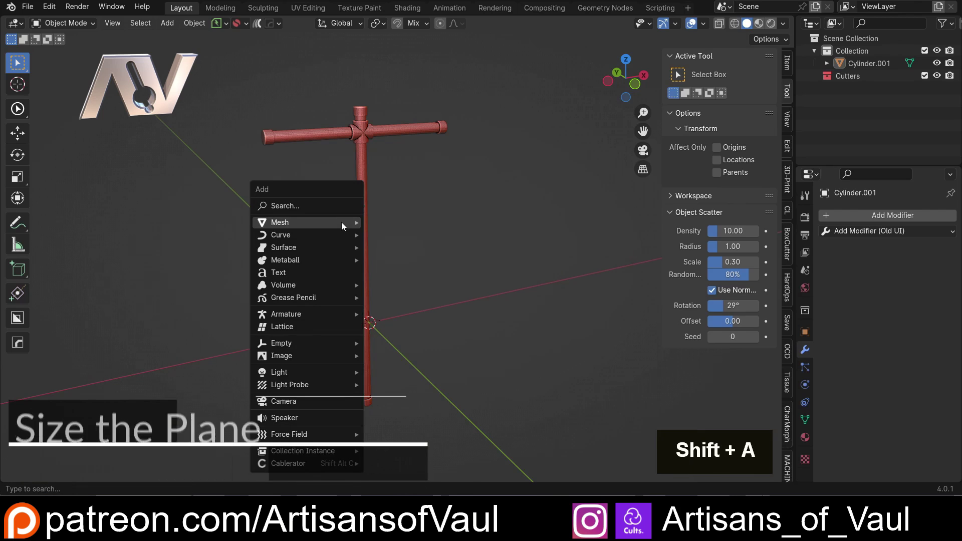
pyautogui.moveTo(341, 225)
pyautogui.click(395, 234)
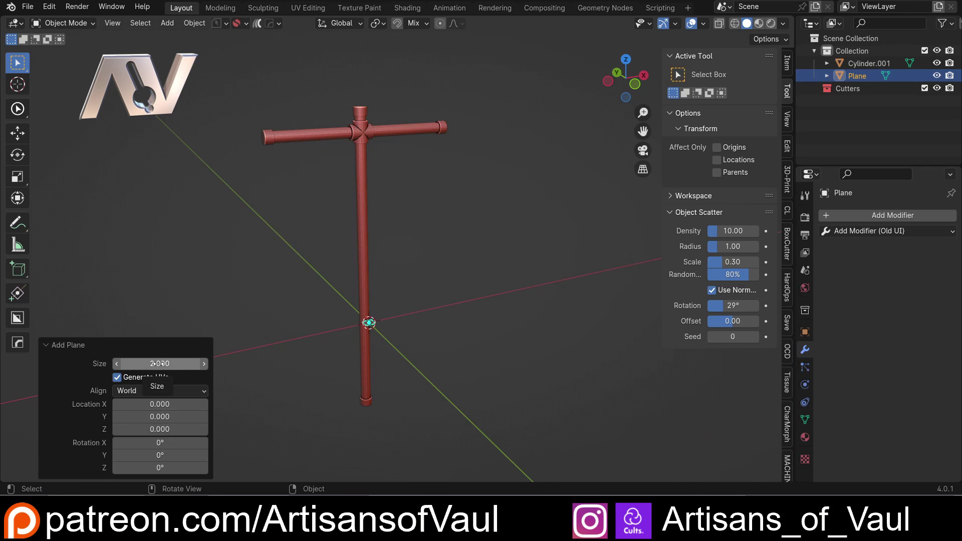
pyautogui.click(45, 349)
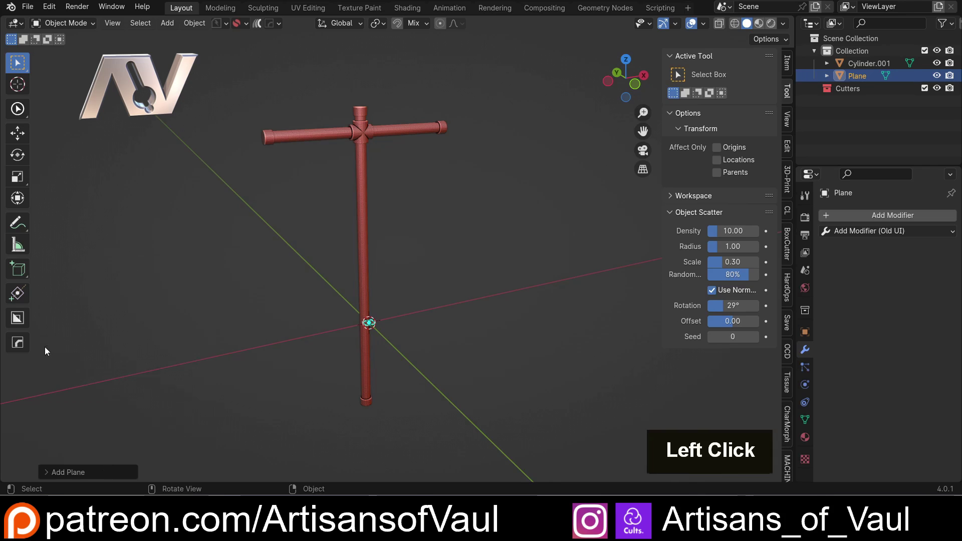
pyautogui.click(44, 471)
pyautogui.click(168, 362)
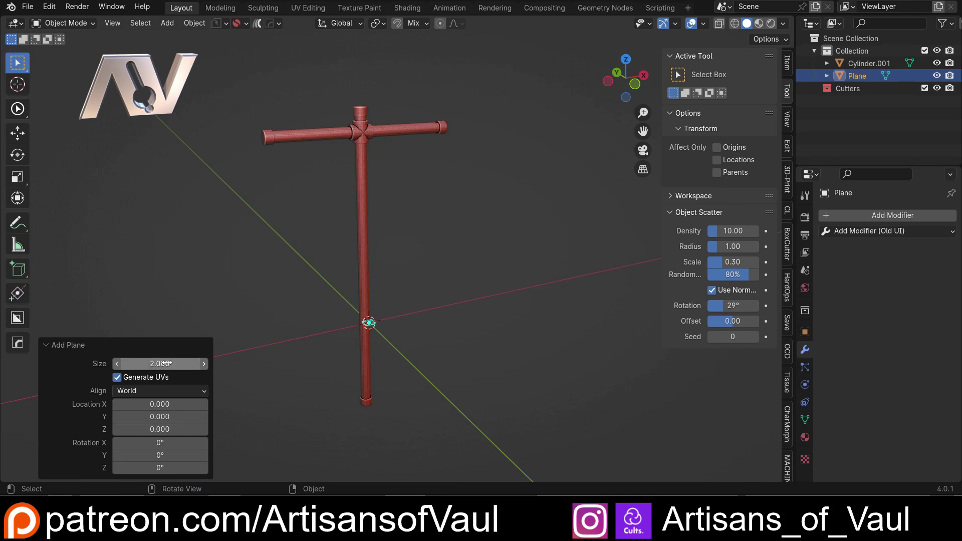
pyautogui.write('30')
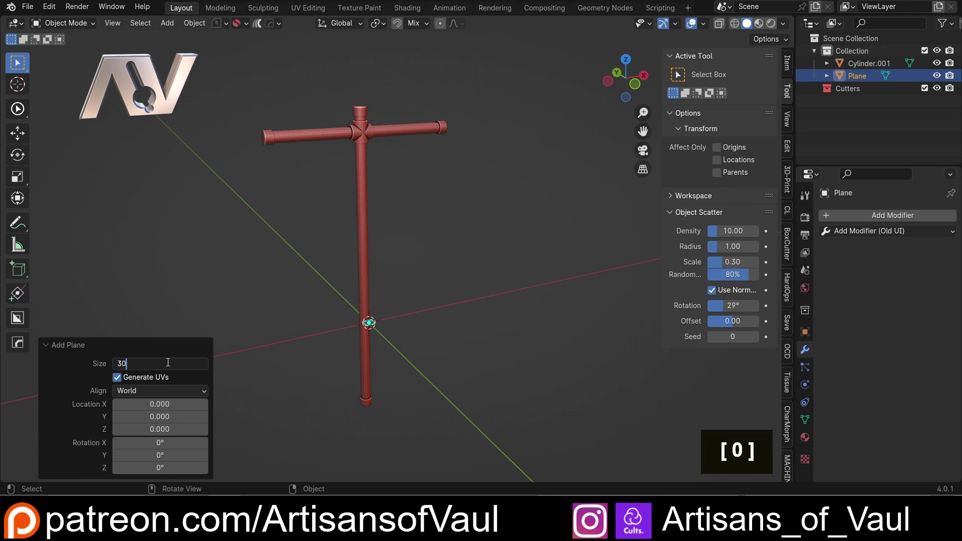
pyautogui.press('Return')
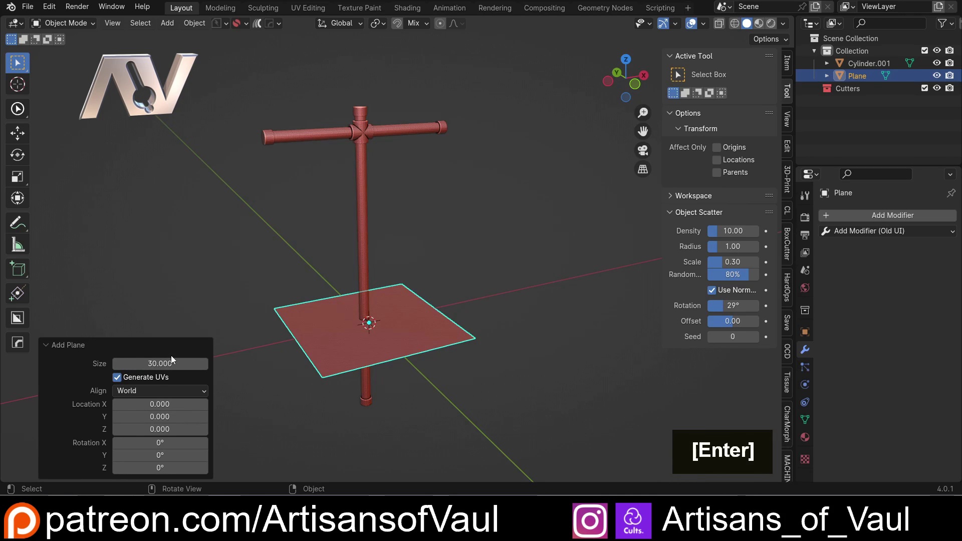
# Rotate the plane 90° about the global X axis so it stands upright, and apply its rotation.
pyautogui.moveTo(362, 328); pyautogui.dragTo(434, 234, button='middle')
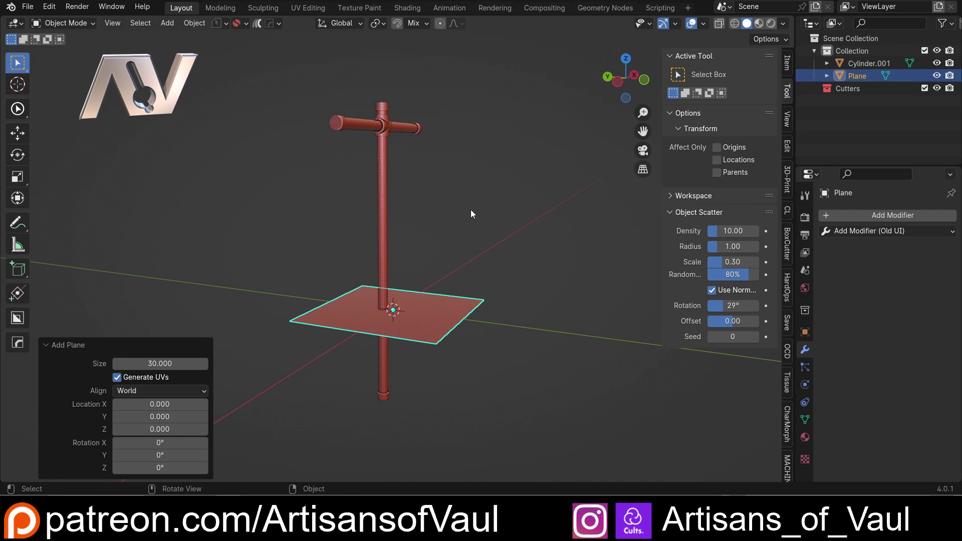
pyautogui.press('r')
pyautogui.write('x')
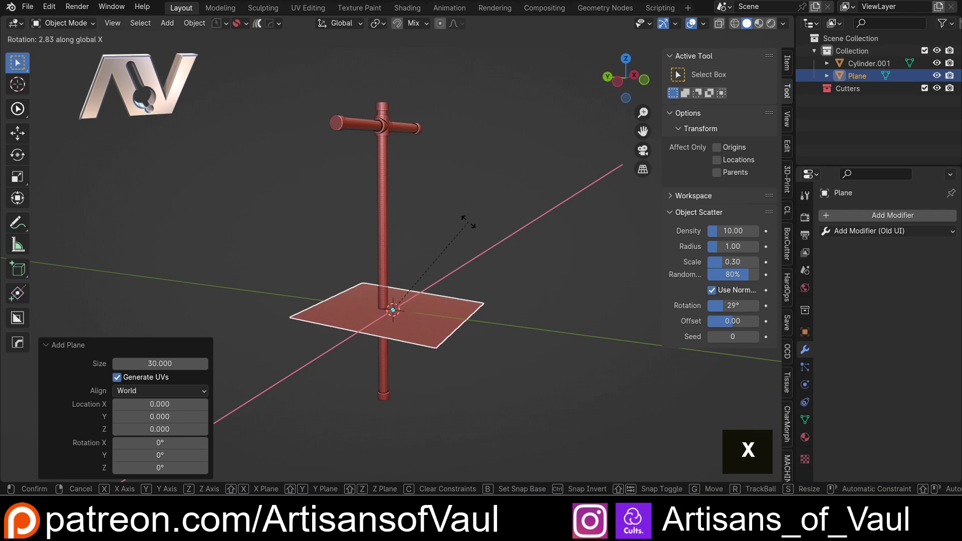
pyautogui.write('90')
pyautogui.press('Return')
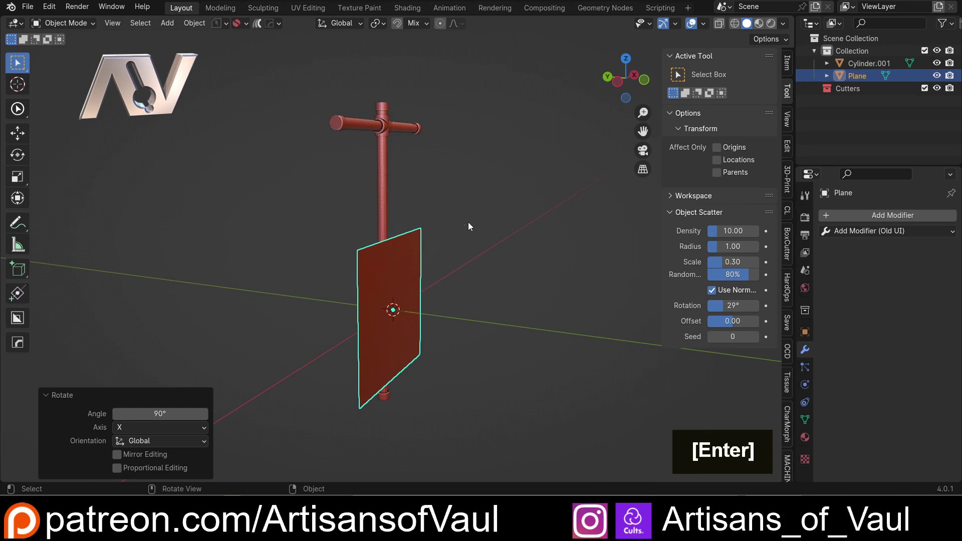
pyautogui.hotkey('ctrl', 'a')
pyautogui.click(448, 208)
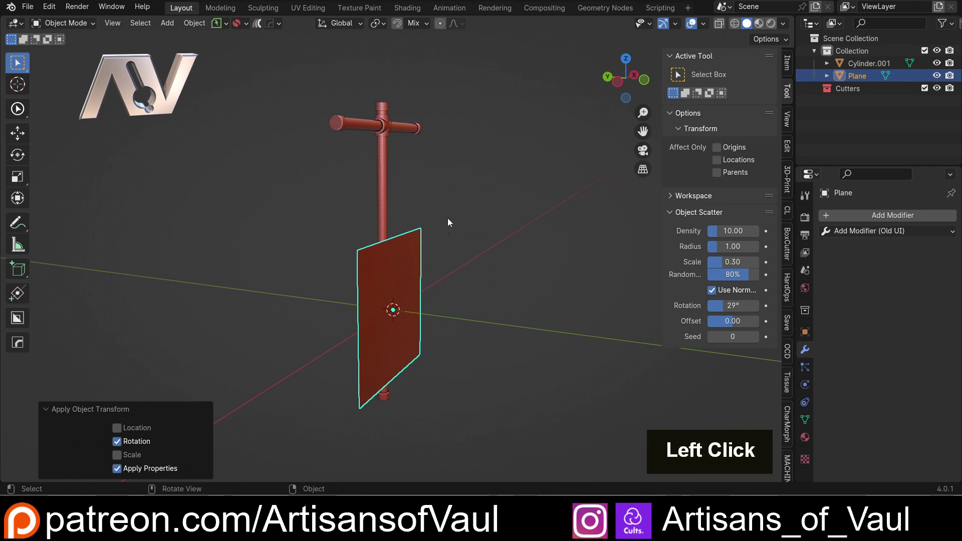
# Set the plane's Z dimension to 50 and apply its scale.
pyautogui.hotkey('shift', 'Tab')
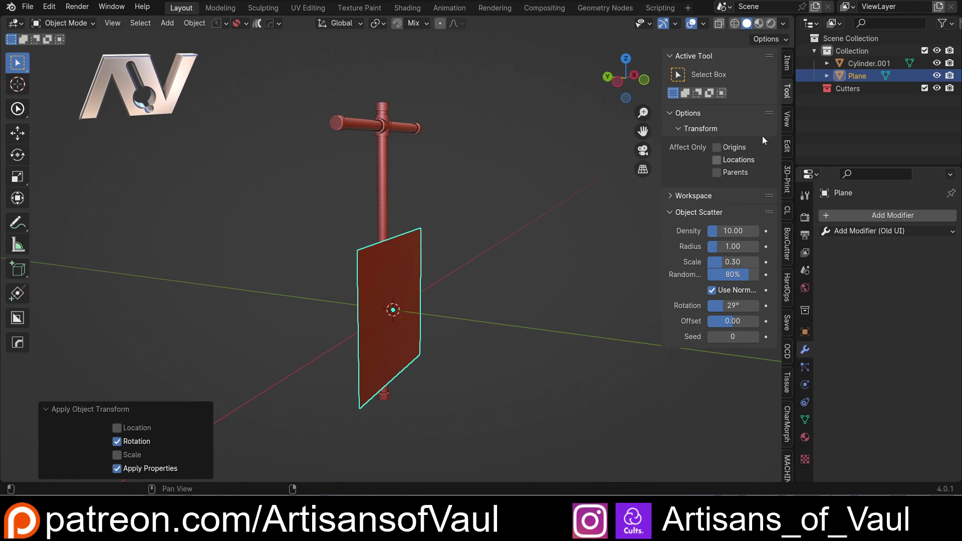
pyautogui.click(787, 61)
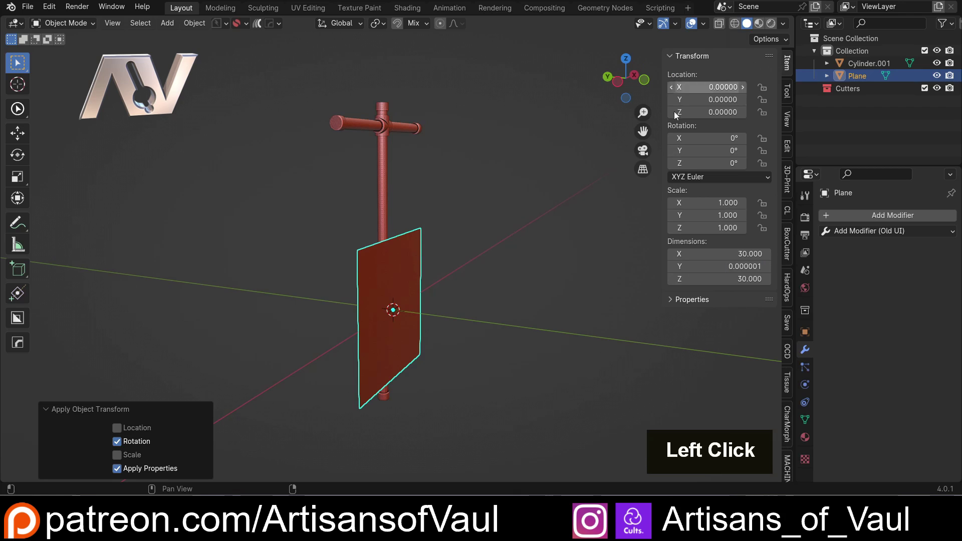
pyautogui.click(728, 279)
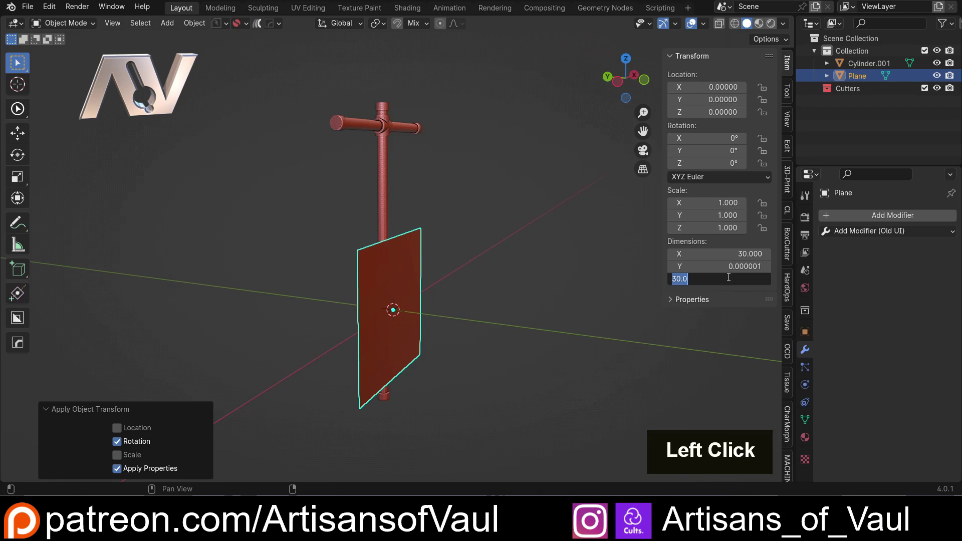
pyautogui.write('50')
pyautogui.press('Return')
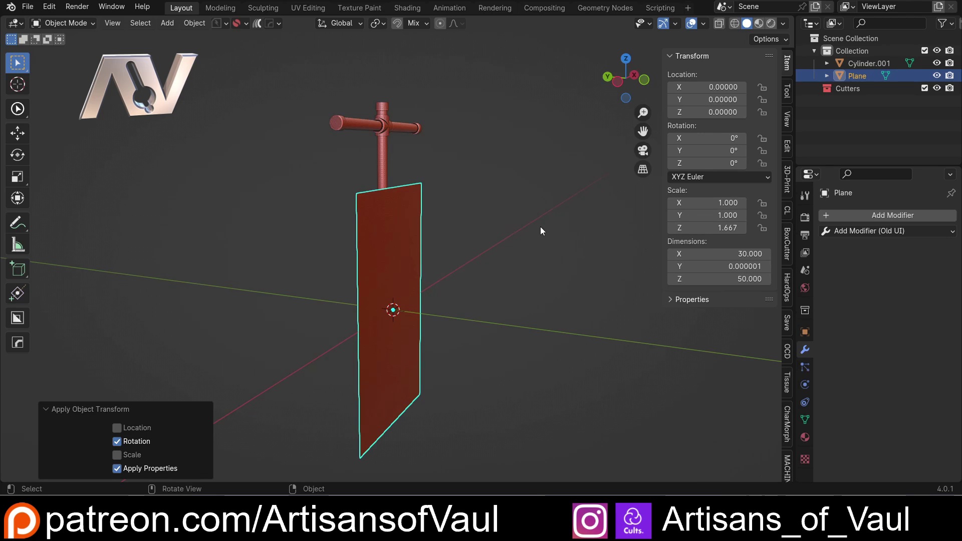
pyautogui.hotkey('ctrl', 'a')
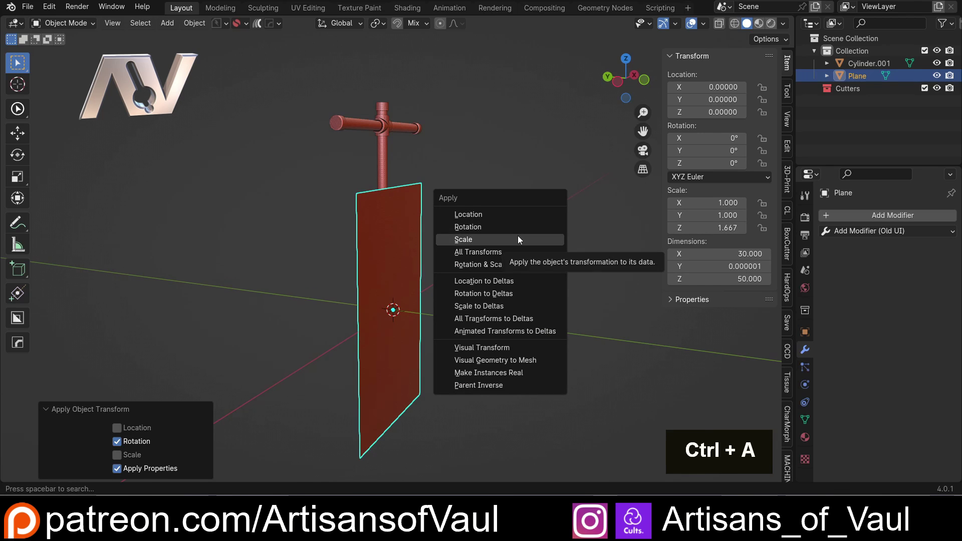
pyautogui.click(518, 236)
# Move the plane up about 10.7 units along Z so its upper edge sits just under the pole's crossbar.
pyautogui.moveTo(508, 232); pyautogui.dragTo(381, 227, button='middle')
pyautogui.scroll(3, 406, 225)
pyautogui.click(450, 227)
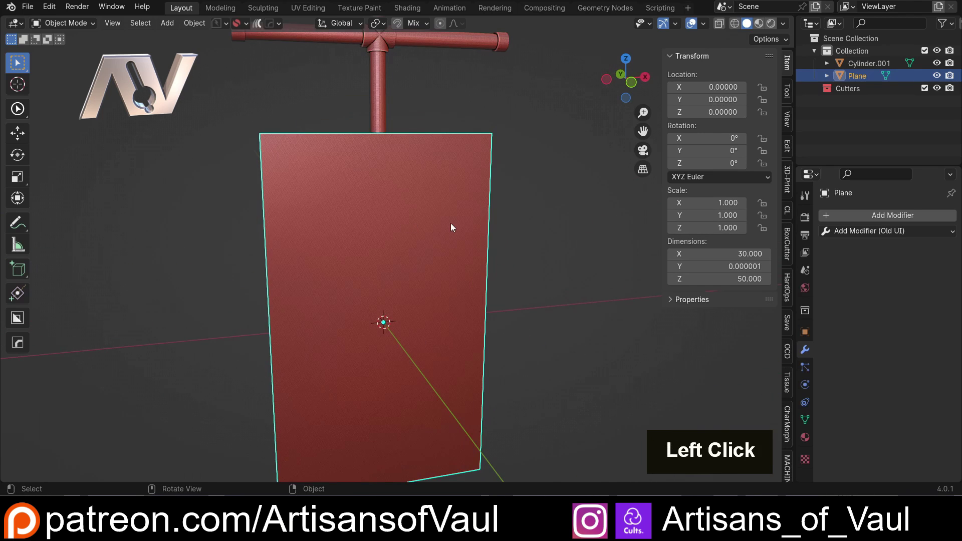
pyautogui.press('g')
pyautogui.press('z')
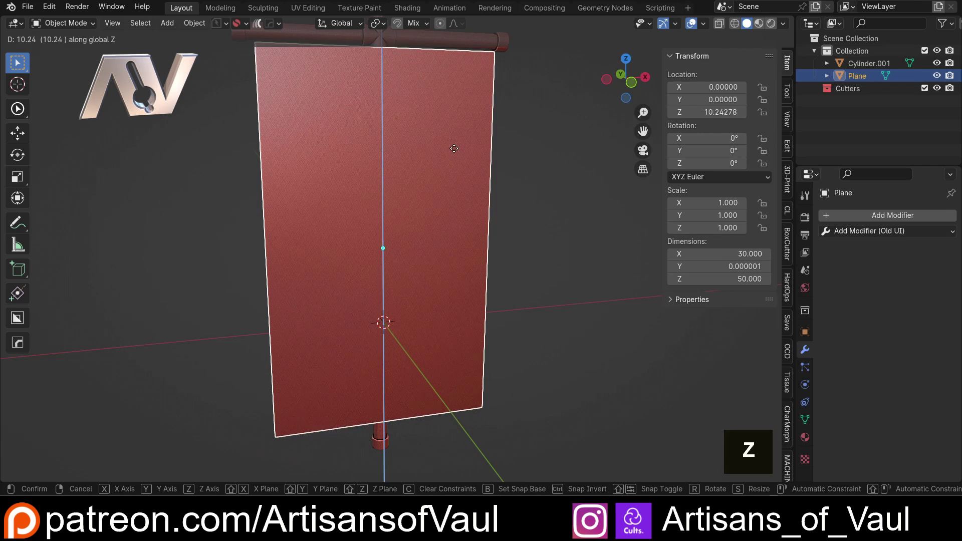
pyautogui.click(452, 143)
# Fine-tune the plane's position against the crossbar, to about 0.53 in Y and 10.59 in Z.
pyautogui.keyDown('shift'); pyautogui.moveTo(453, 142); pyautogui.dragTo(577, 204, button='middle'); pyautogui.keyUp('shift')
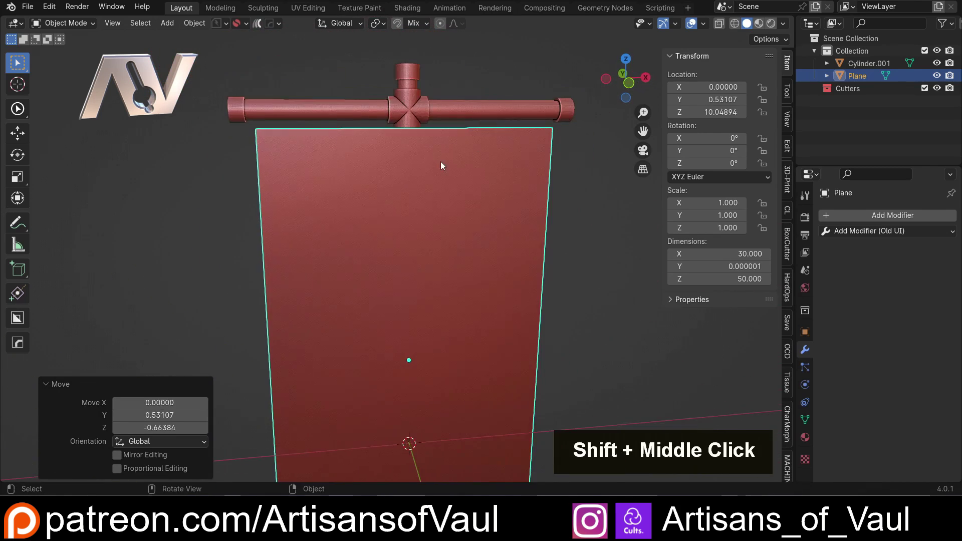
pyautogui.press('g')
pyautogui.press('z')
pyautogui.click(445, 153)
# Rename the plane object as BannerA.
pyautogui.keyDown('shift'); pyautogui.moveTo(446, 153); pyautogui.dragTo(389, 191, button='middle'); pyautogui.keyUp('shift')
pyautogui.scroll(-3, 461, 198)
pyautogui.click(389, 191)
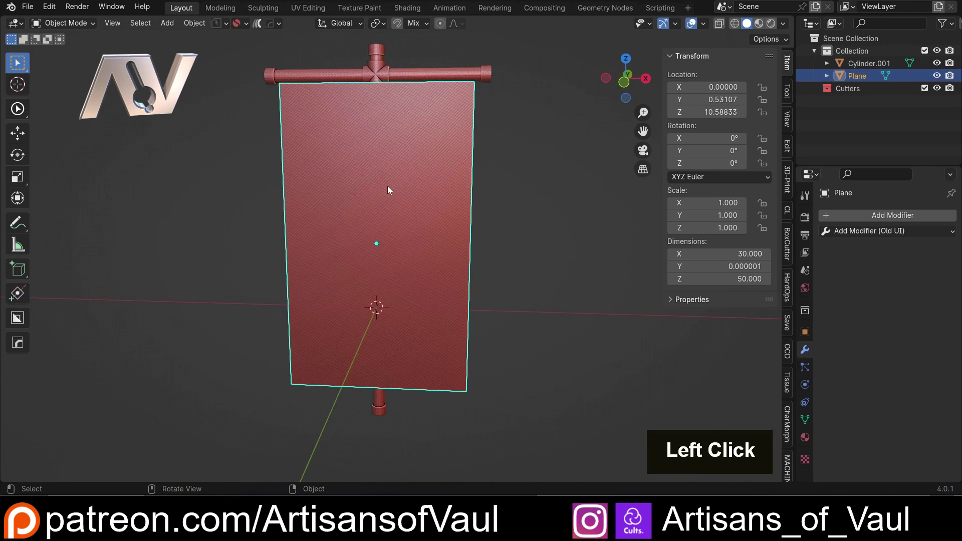
pyautogui.press('F2')
pyautogui.write('Banne')
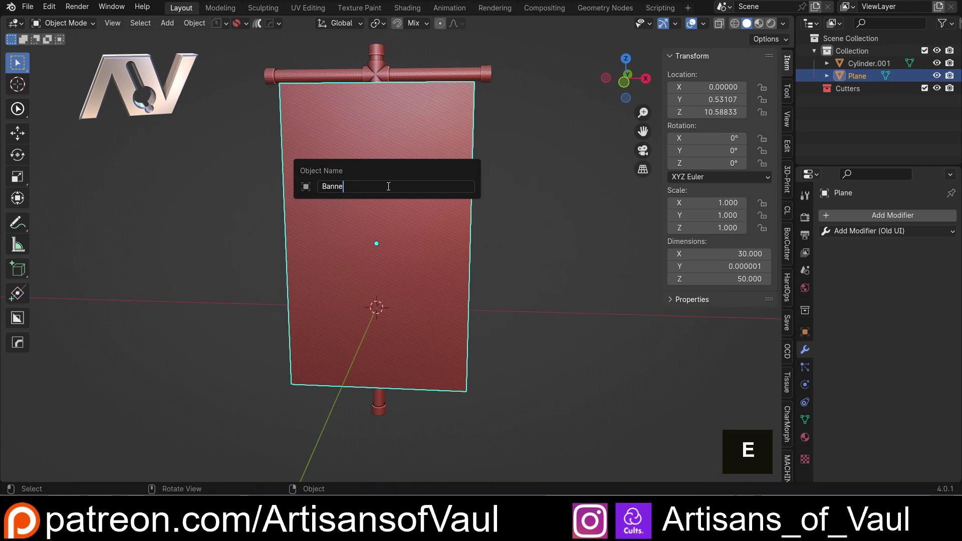
pyautogui.write('rA')
pyautogui.press('Return')
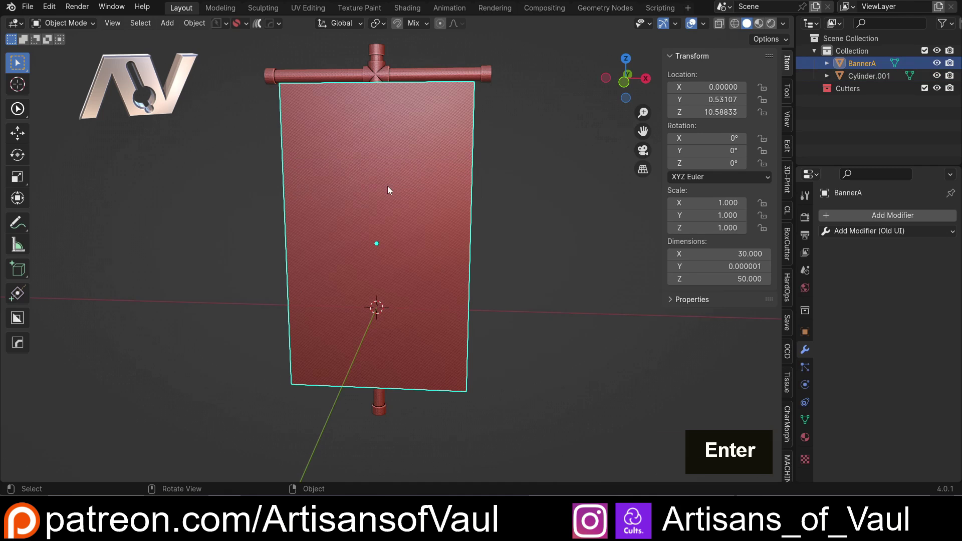
# Move BannerA about 44.3 units along negative X, clear of the pole.
pyautogui.moveTo(332, 199); pyautogui.dragTo(428, 224, button='middle')
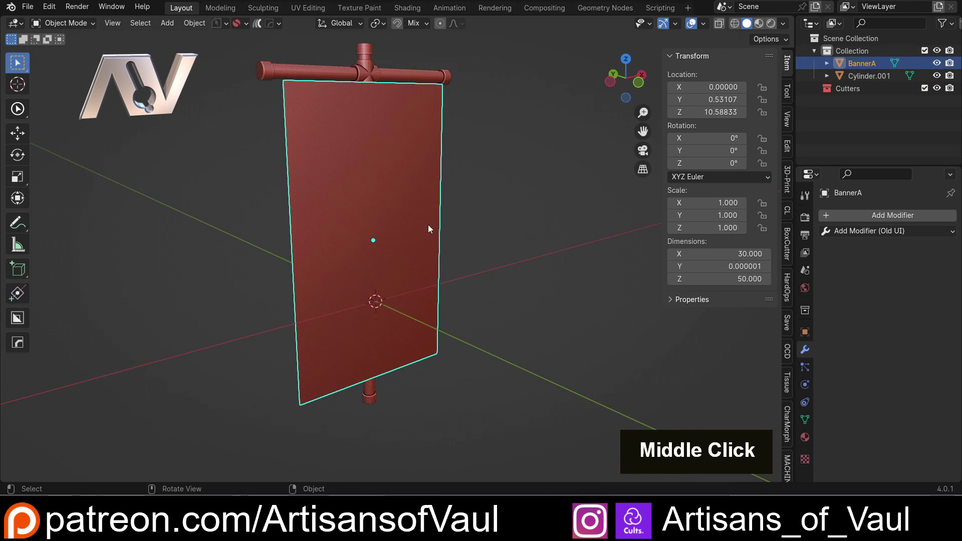
pyautogui.moveTo(469, 152); pyautogui.dragTo(493, 199, button='middle')
pyautogui.press('g')
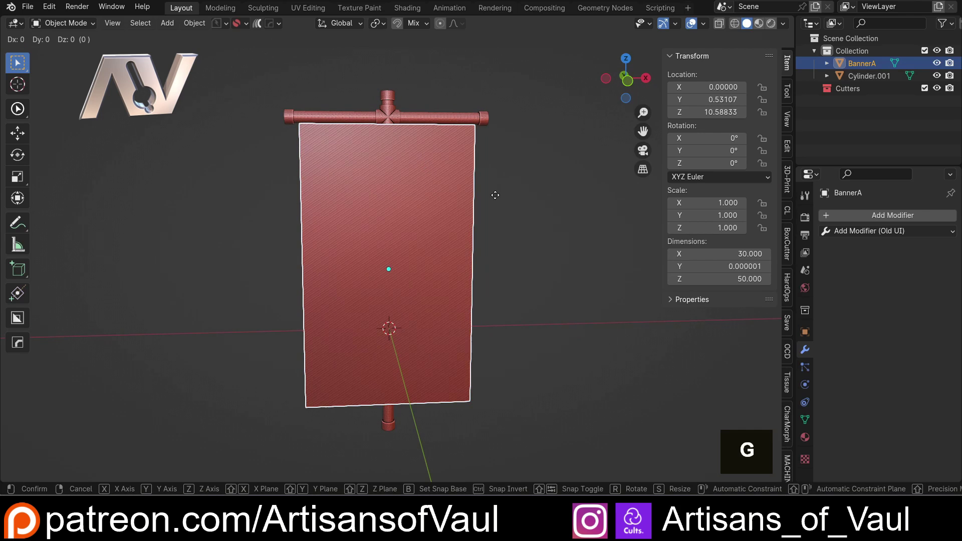
pyautogui.press('x')
pyautogui.click(233, 218)
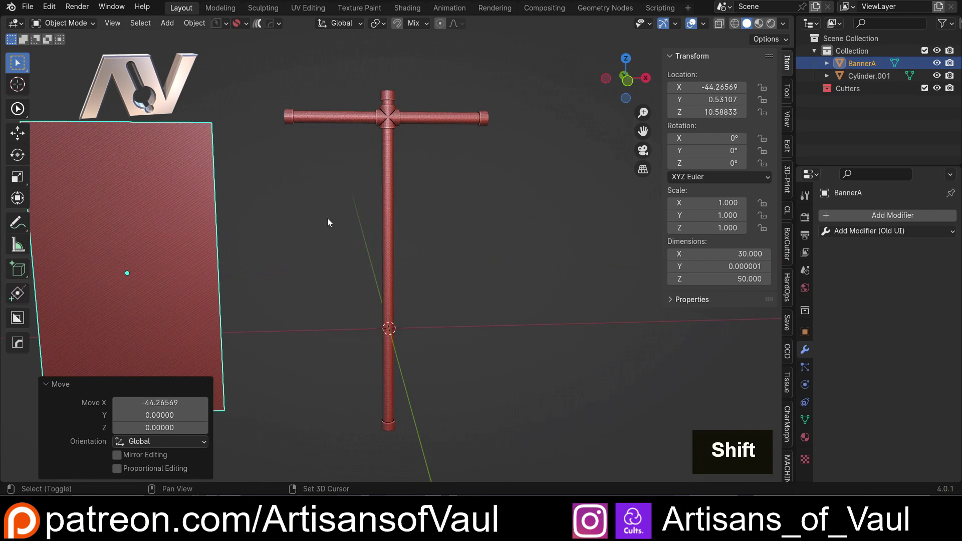
# Duplicate BannerA and move the copy about 44.1 units along X, back under the crossbar.
pyautogui.hotkey('shift', 'd')
pyautogui.press('x')
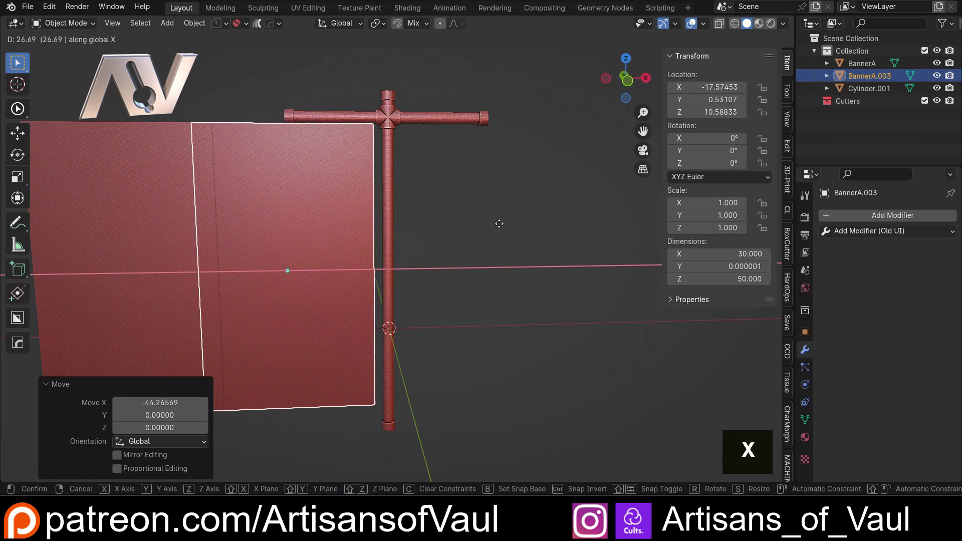
pyautogui.click(588, 241)
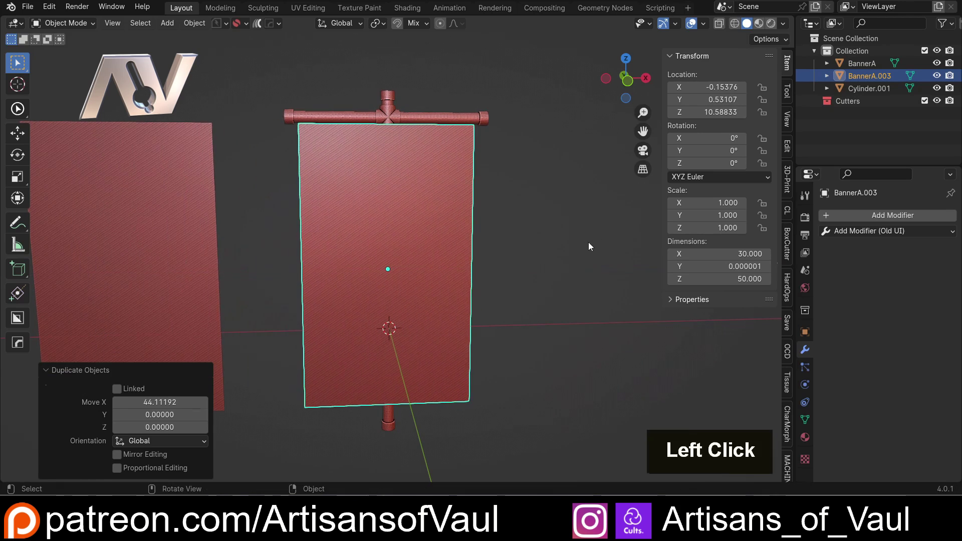
# Select the original BannerA beside the pole and hide it as a backup.
pyautogui.keyDown('shift'); pyautogui.moveTo(251, 185); pyautogui.dragTo(277, 143, button='middle'); pyautogui.keyUp('shift')
pyautogui.click(276, 142)
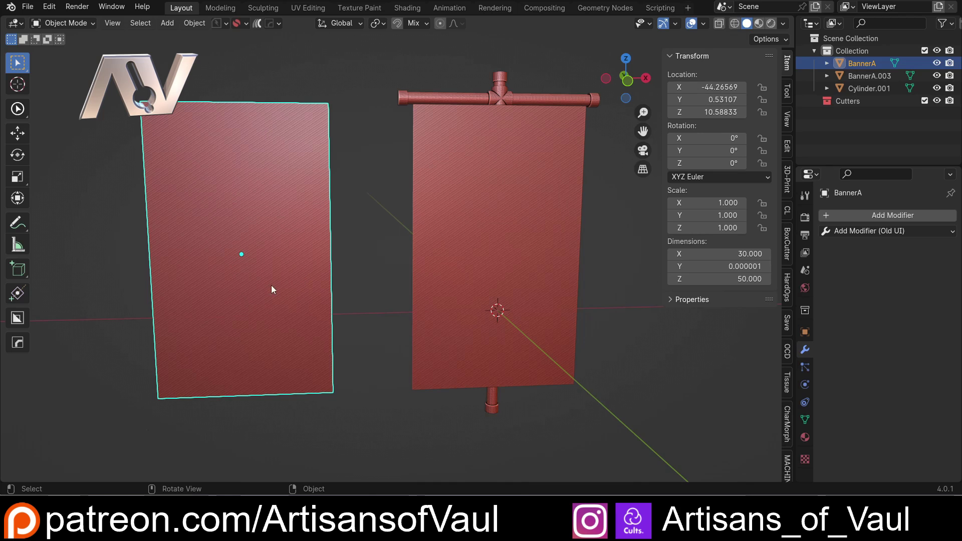
pyautogui.scroll(1, 308, 221)
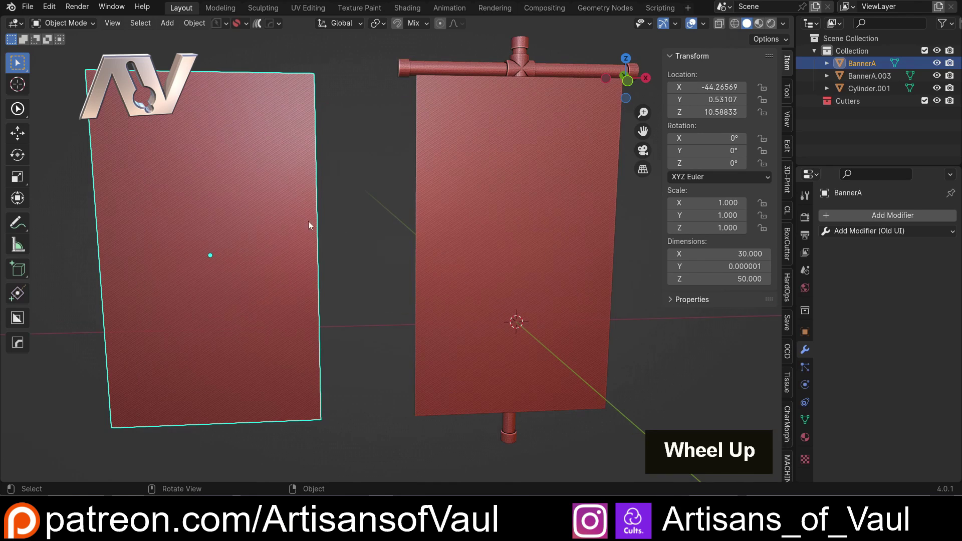
pyautogui.scroll(-1, 347, 215)
pyautogui.keyDown('shift'); pyautogui.moveTo(347, 215); pyautogui.dragTo(330, 245, button='middle'); pyautogui.keyUp('shift')
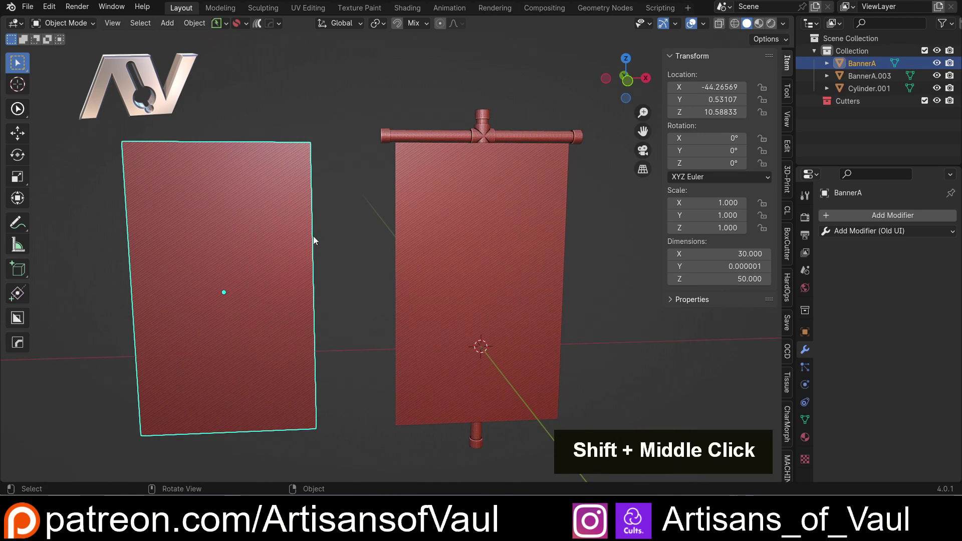
pyautogui.press('h')
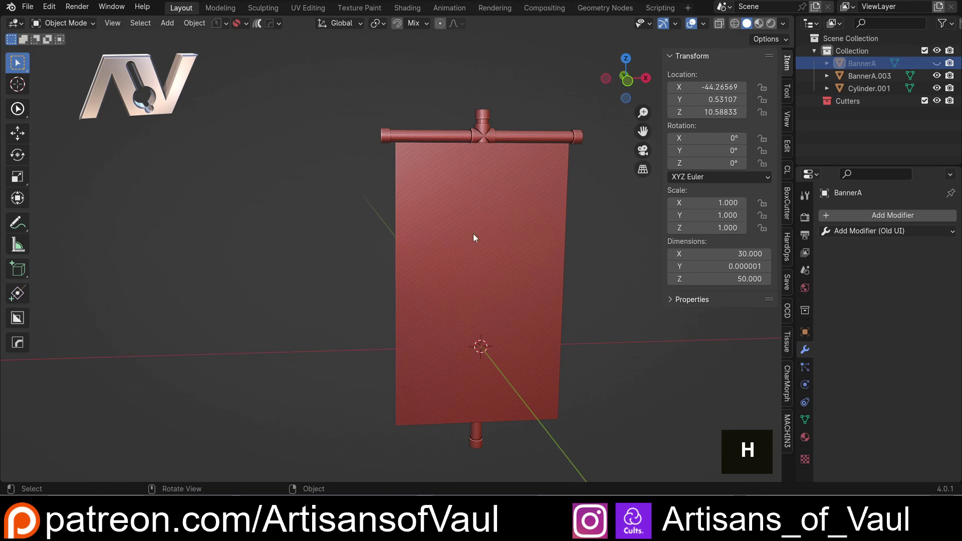
# Add two evenly spaced vertical loop cuts to the banner plane under the crossbar, leaving them unslid.
pyautogui.click(481, 218)
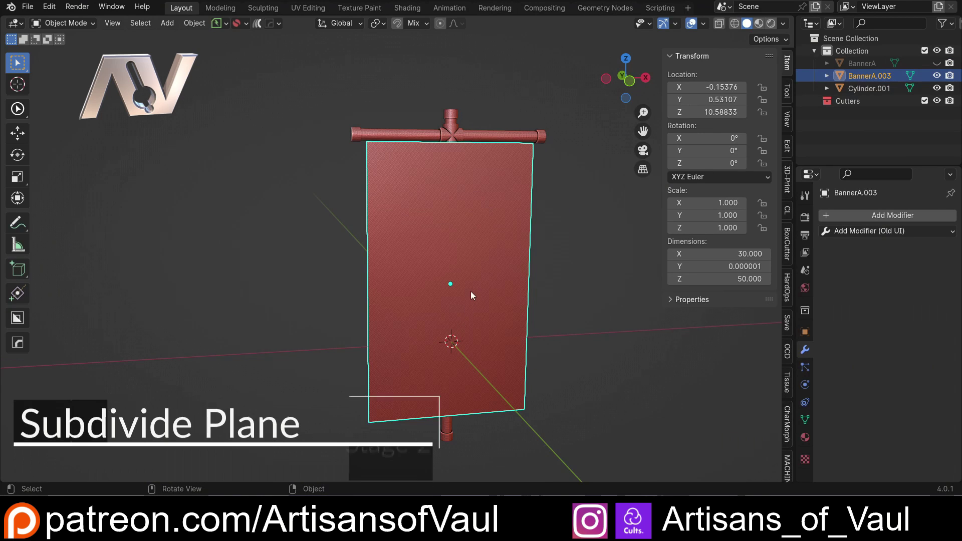
pyautogui.press('Tab')
pyautogui.click(474, 368)
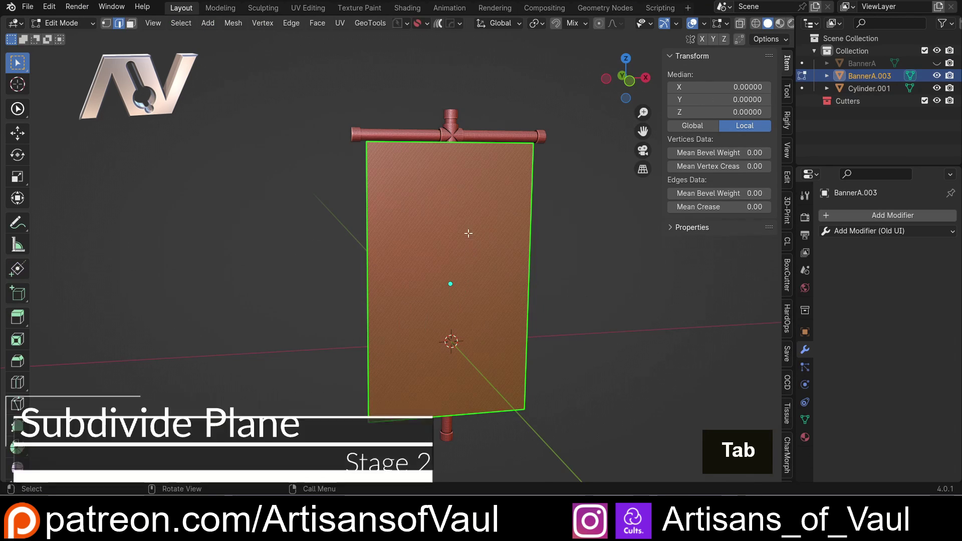
pyautogui.moveTo(469, 246); pyautogui.dragTo(390, 177, button='middle')
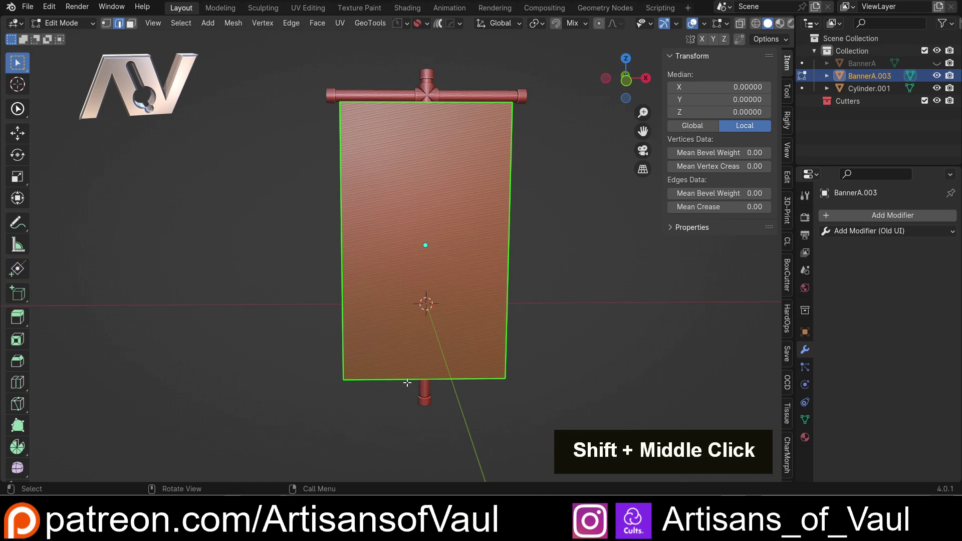
pyautogui.keyDown('shift'); pyautogui.moveTo(414, 225); pyautogui.dragTo(361, 255, button='middle'); pyautogui.keyUp('shift')
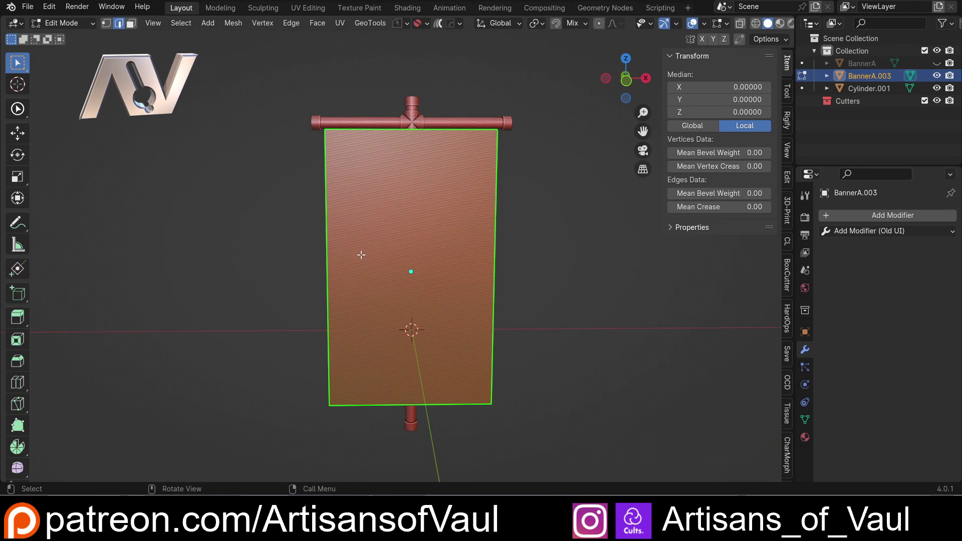
pyautogui.scroll(1, 361, 254)
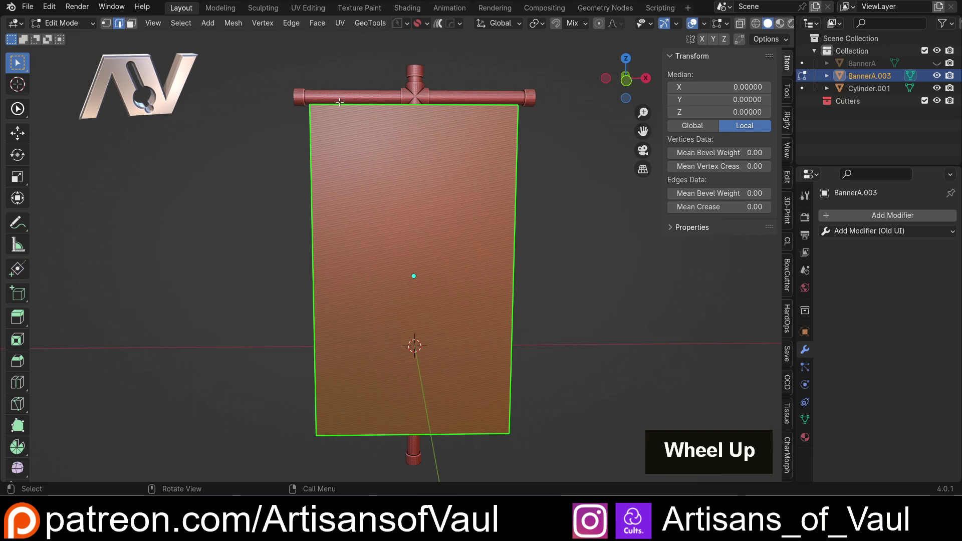
pyautogui.hotkey('ctrl', 'r')
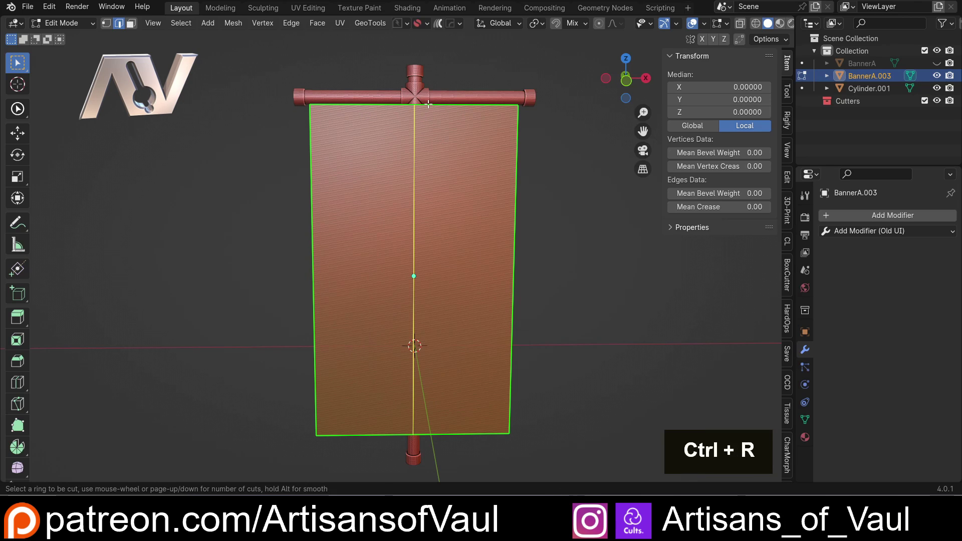
pyautogui.scroll(1, 428, 104)
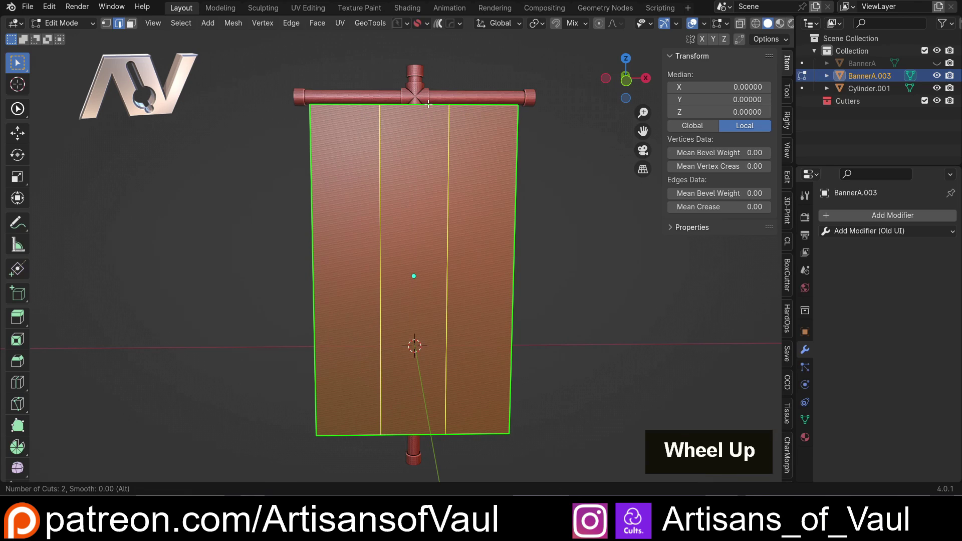
pyautogui.click(428, 104)
pyautogui.rightClick(428, 103)
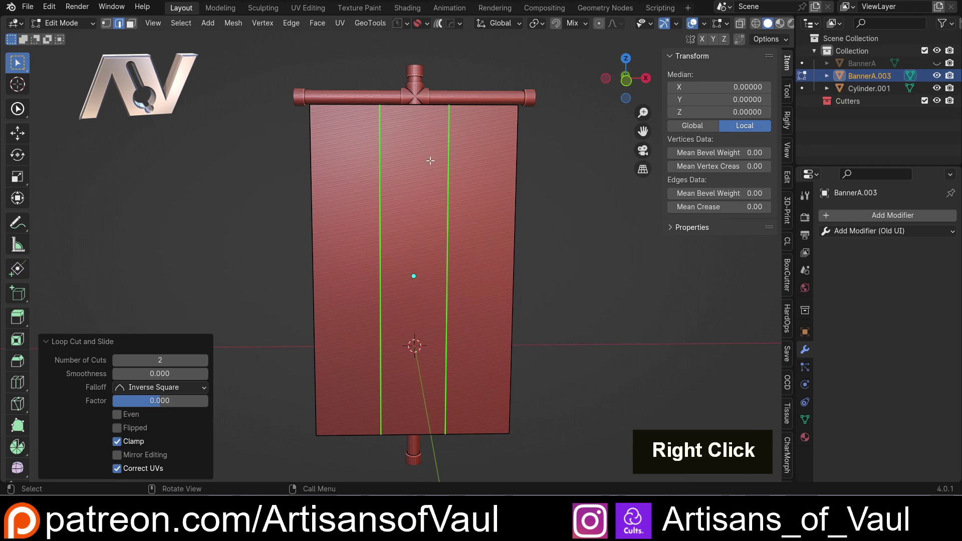
# Add four evenly spaced horizontal loop cuts across the same banner plane to form roughly square faces.
pyautogui.hotkey('shift', 'Tab')
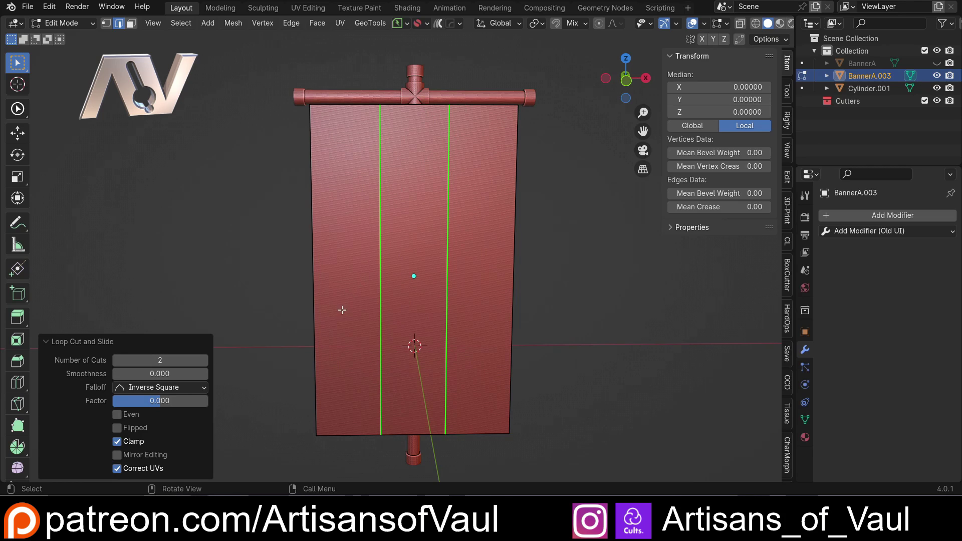
pyautogui.hotkey('ctrl', 'r')
pyautogui.scroll(2, 319, 272)
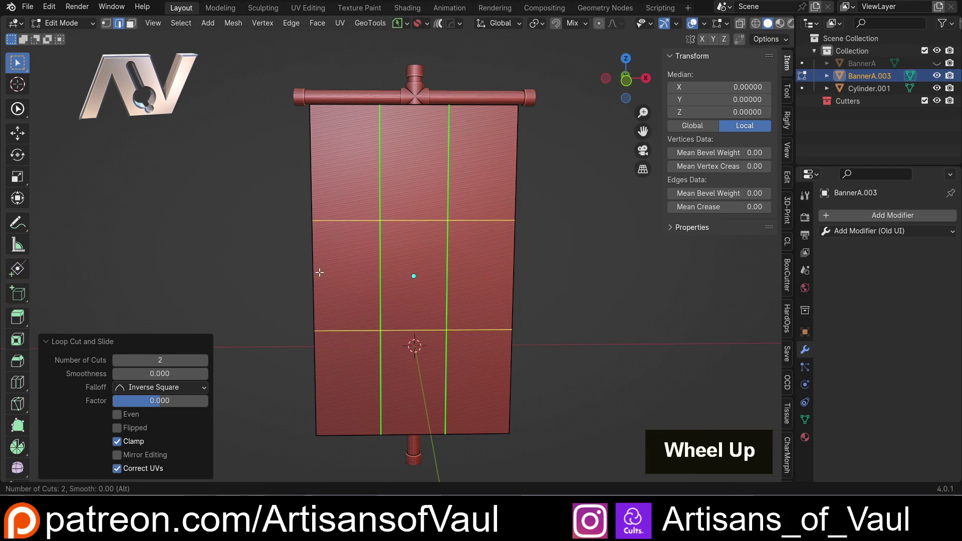
pyautogui.scroll(1, 319, 273)
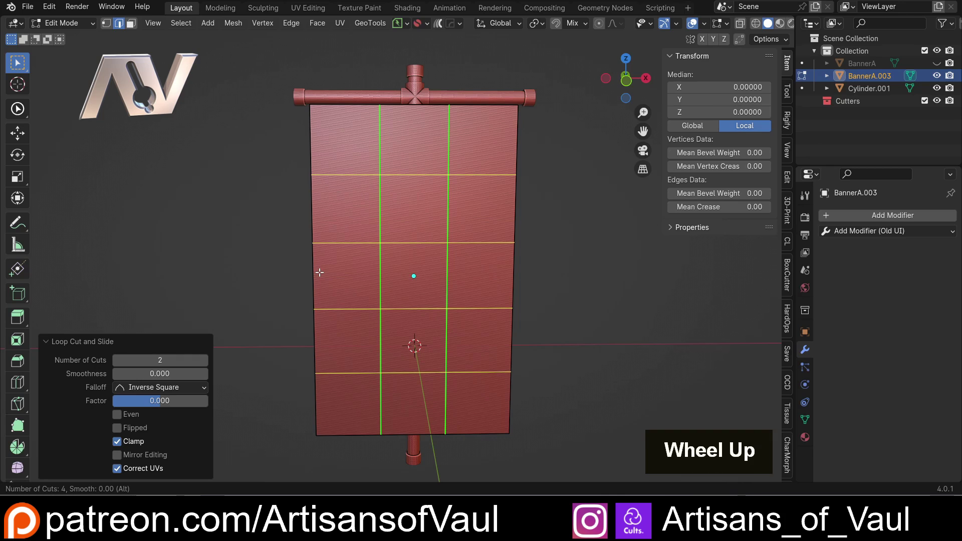
pyautogui.click(319, 272)
pyautogui.rightClick(319, 272)
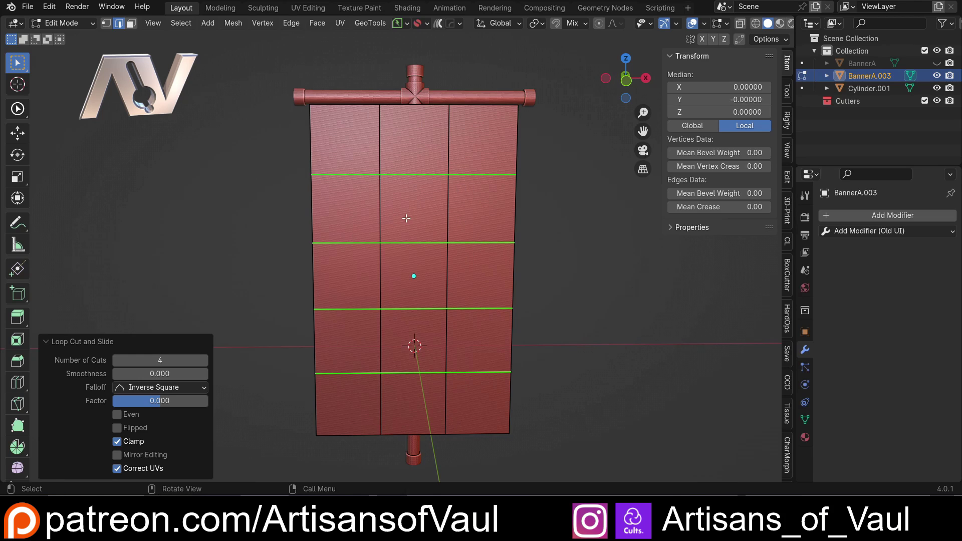
# Subdivide the banner's entire mesh with the number of cuts set to 2 and return to Object Mode.
pyautogui.keyDown('shift'); pyautogui.moveTo(448, 224); pyautogui.dragTo(419, 229, button='middle'); pyautogui.keyUp('shift')
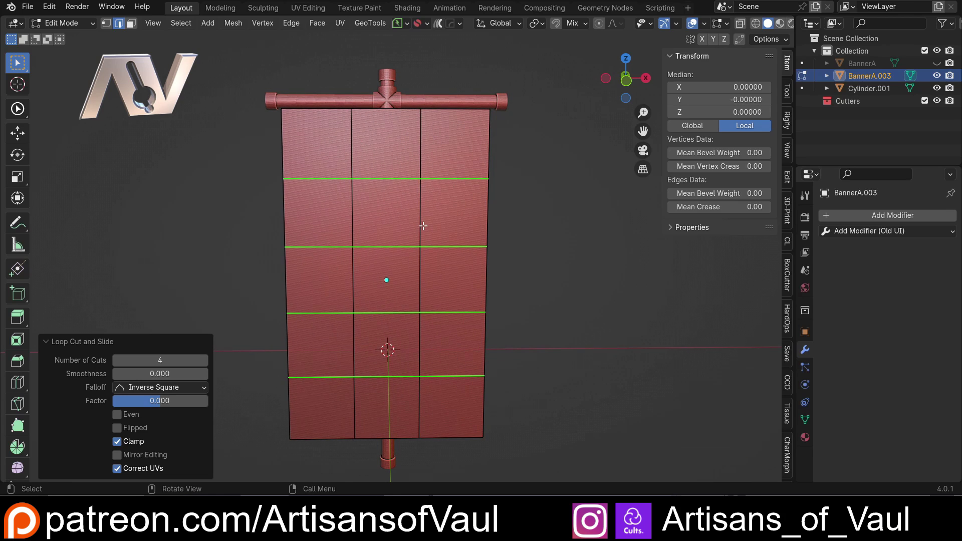
pyautogui.press('a')
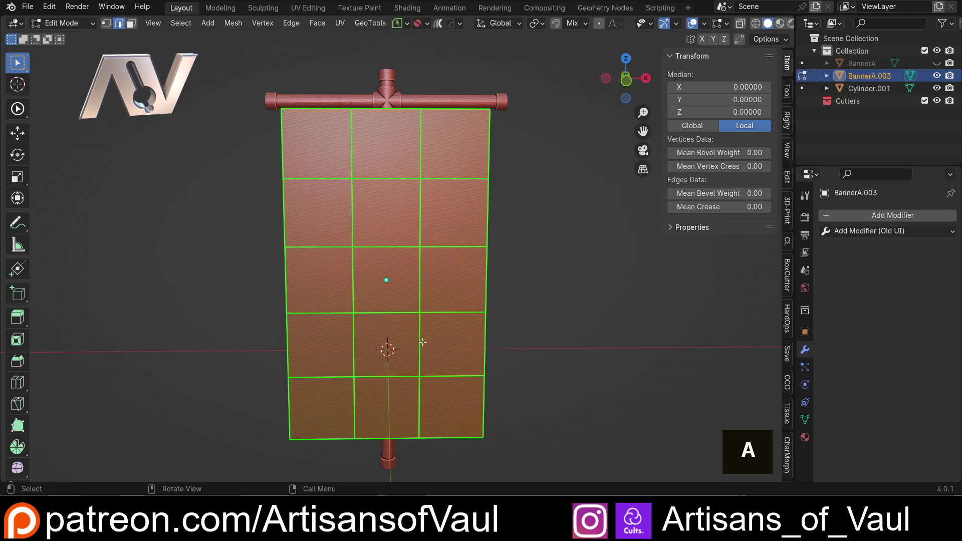
pyautogui.hotkey('ctrl', 'e')
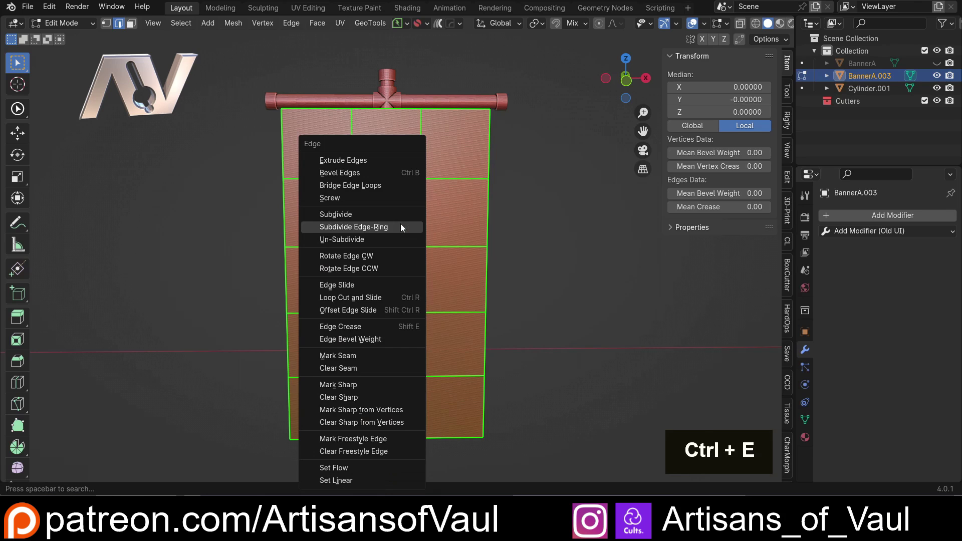
pyautogui.click(346, 214)
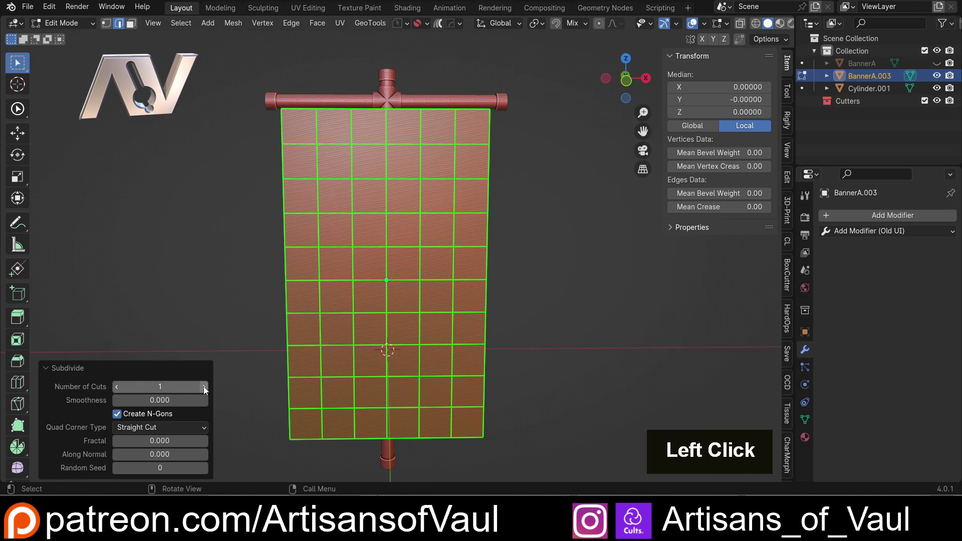
pyautogui.click(203, 386)
pyautogui.scroll(-1, 343, 290)
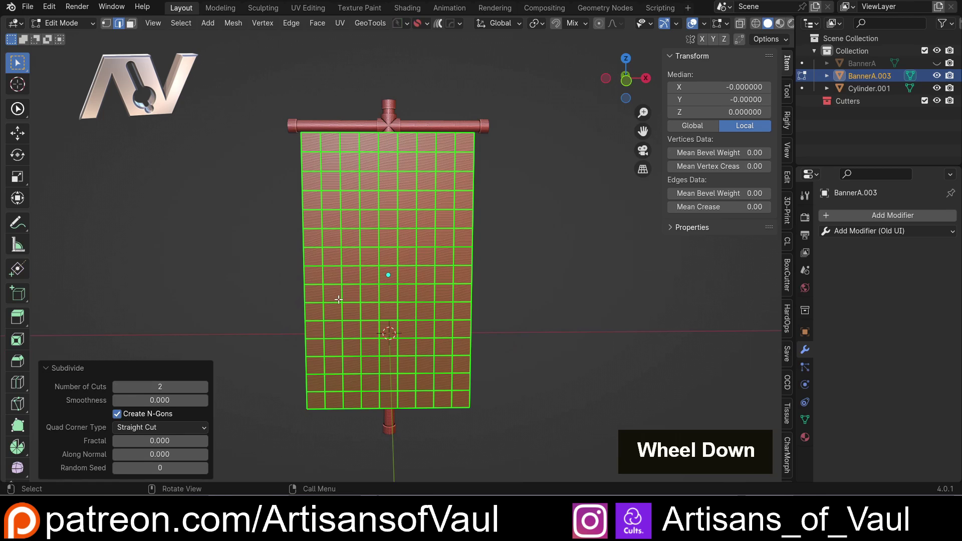
pyautogui.press('Tab')
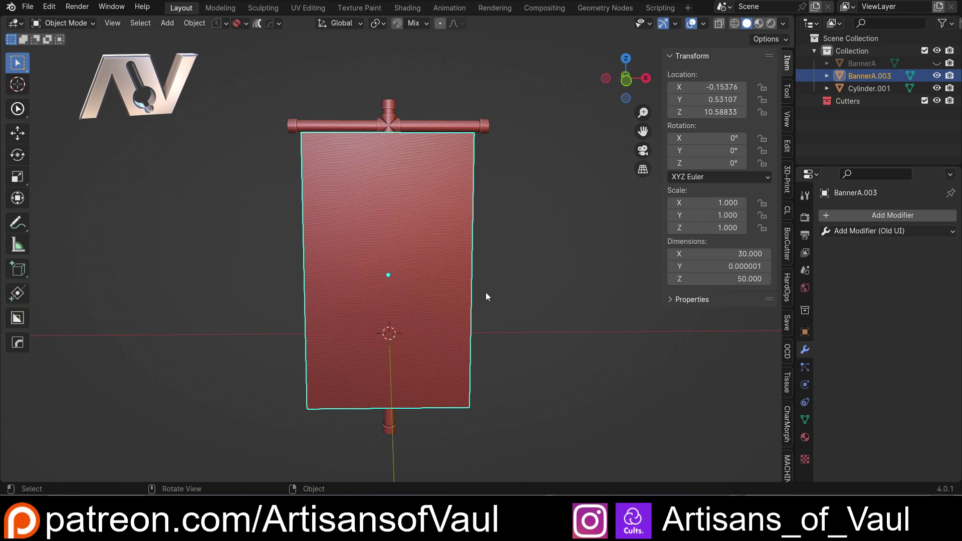
# Duplicate the subdivided banner and move the copy about 46.2 units along X, clear of the pole.
pyautogui.scroll(-1, 487, 296)
pyautogui.keyDown('shift'); pyautogui.moveTo(487, 296); pyautogui.dragTo(333, 300, button='middle'); pyautogui.keyUp('shift')
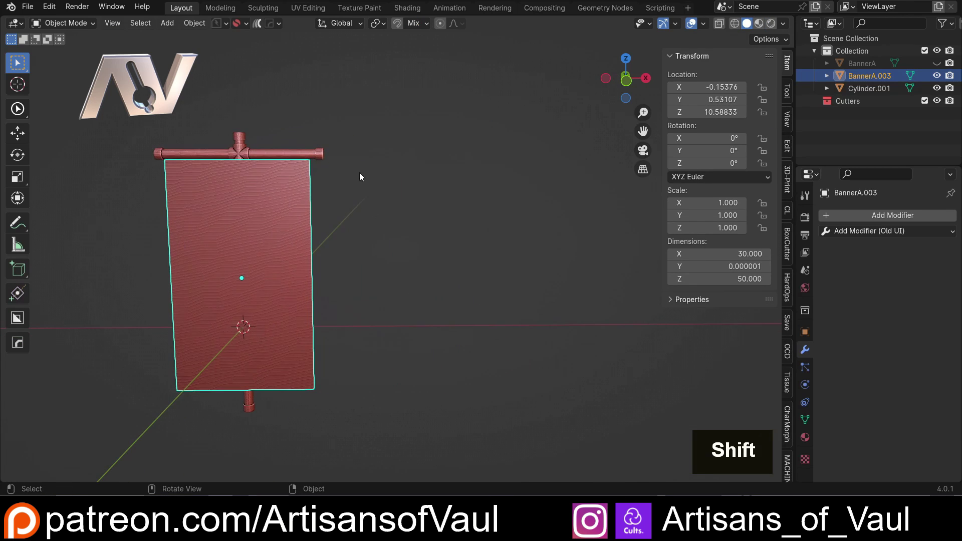
pyautogui.moveTo(359, 176); pyautogui.dragTo(374, 149, button='middle')
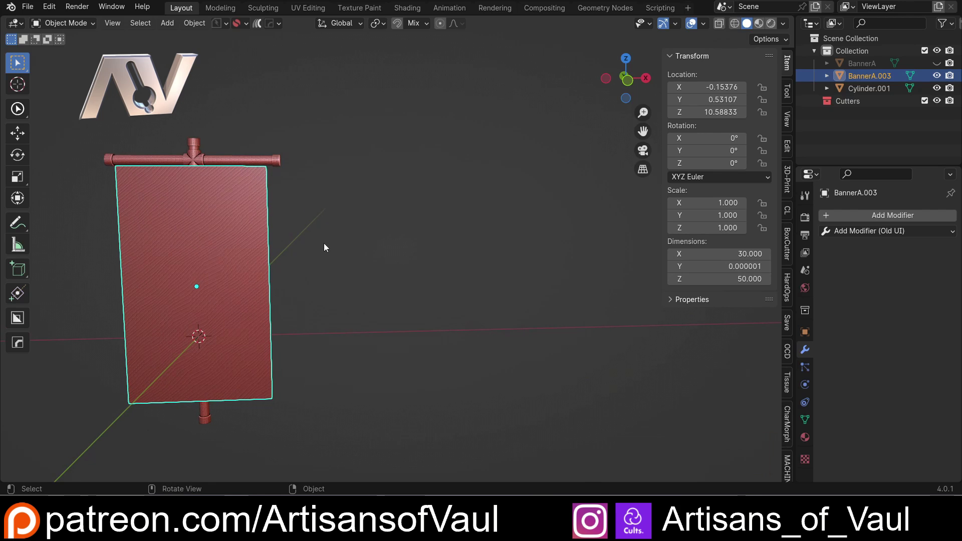
pyautogui.hotkey('shift', 'd')
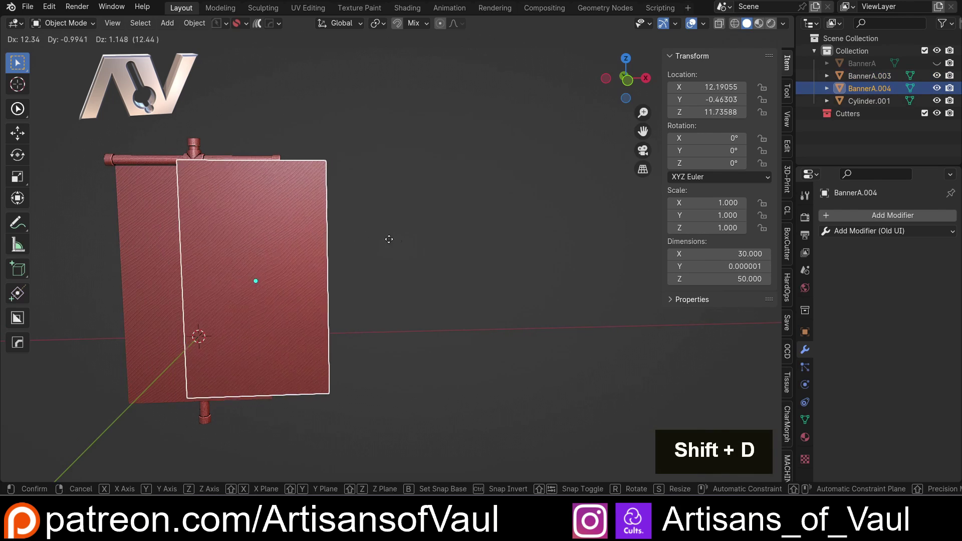
pyautogui.press('x')
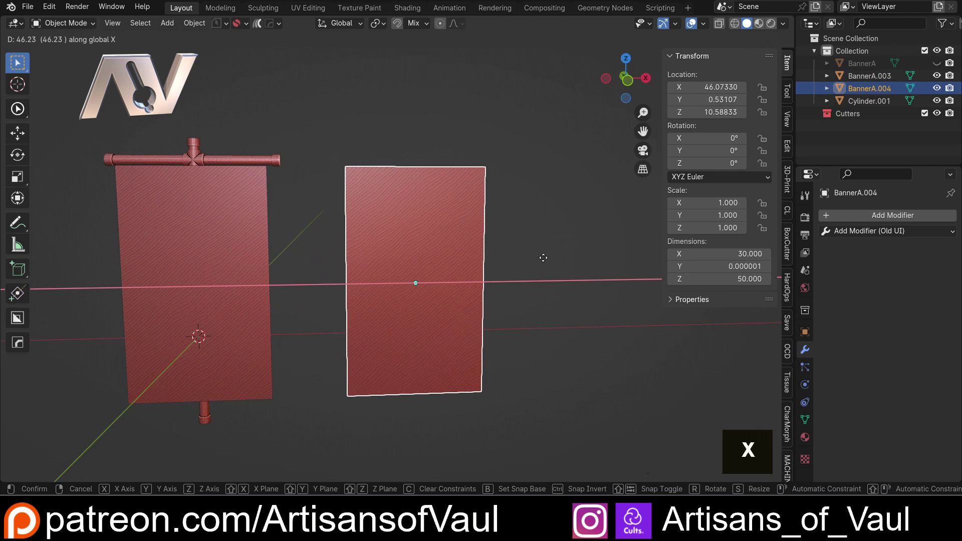
pyautogui.click(541, 254)
# Subdivide the whole mesh of the second banner with one cut and return to Object Mode.
pyautogui.press('Tab')
pyautogui.click(465, 340)
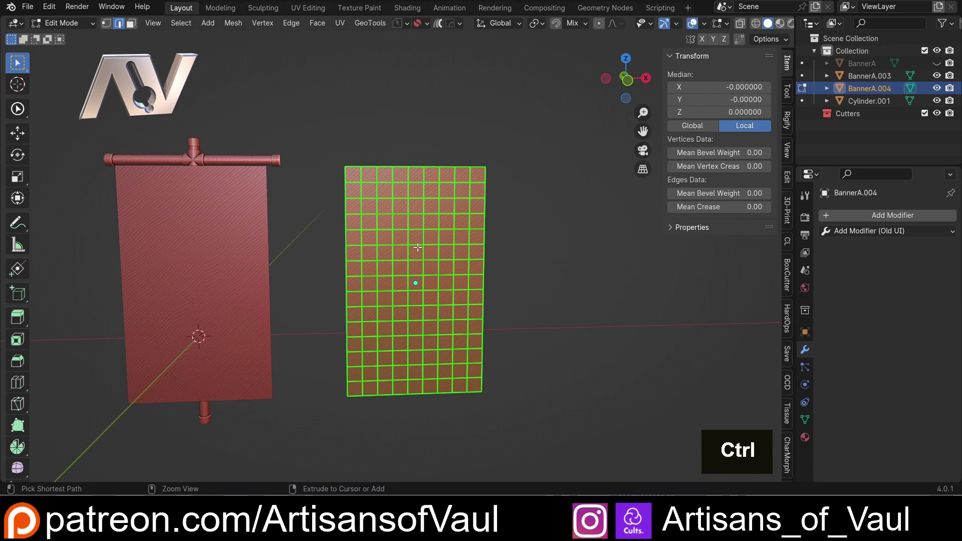
pyautogui.hotkey('ctrl', 'e')
pyautogui.click(402, 214)
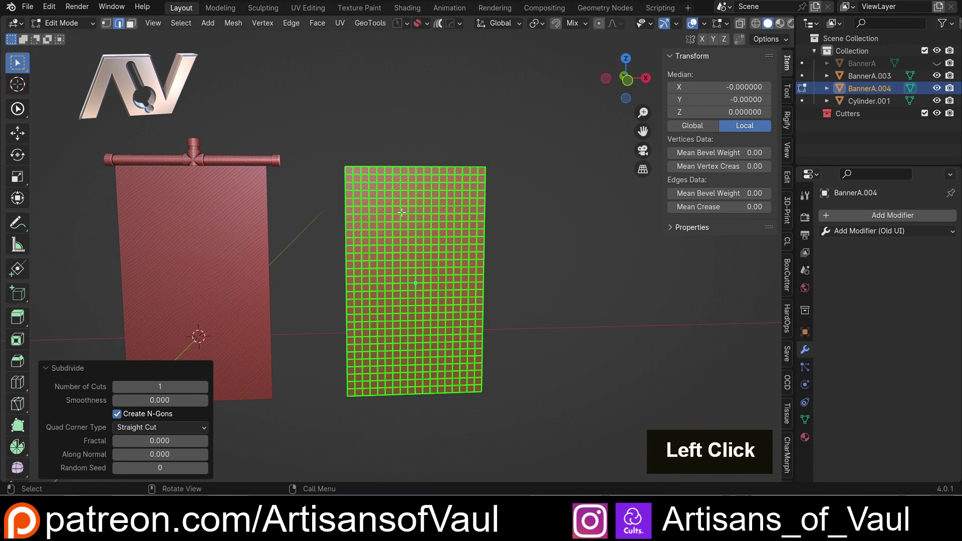
pyautogui.press('Tab')
pyautogui.click(399, 148)
# Duplicate the second banner and move the copy about 43.1 units along X.
pyautogui.keyDown('shift'); pyautogui.moveTo(477, 205); pyautogui.dragTo(395, 203, button='middle'); pyautogui.keyUp('shift')
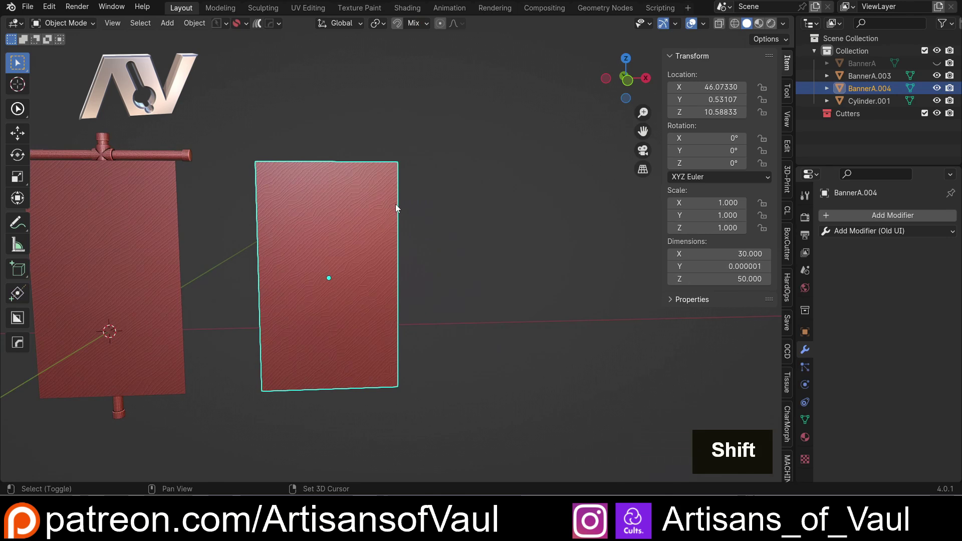
pyautogui.hotkey('shift', 'd')
pyautogui.press('x')
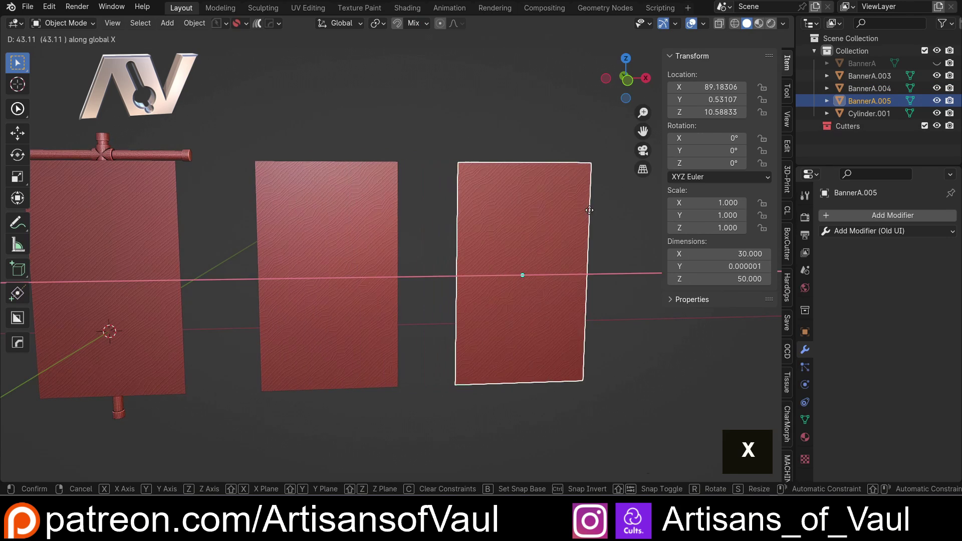
pyautogui.click(589, 210)
# Subdivide the whole mesh of the third banner with one cut and return to Object Mode.
pyautogui.press('Tab')
pyautogui.click(583, 280)
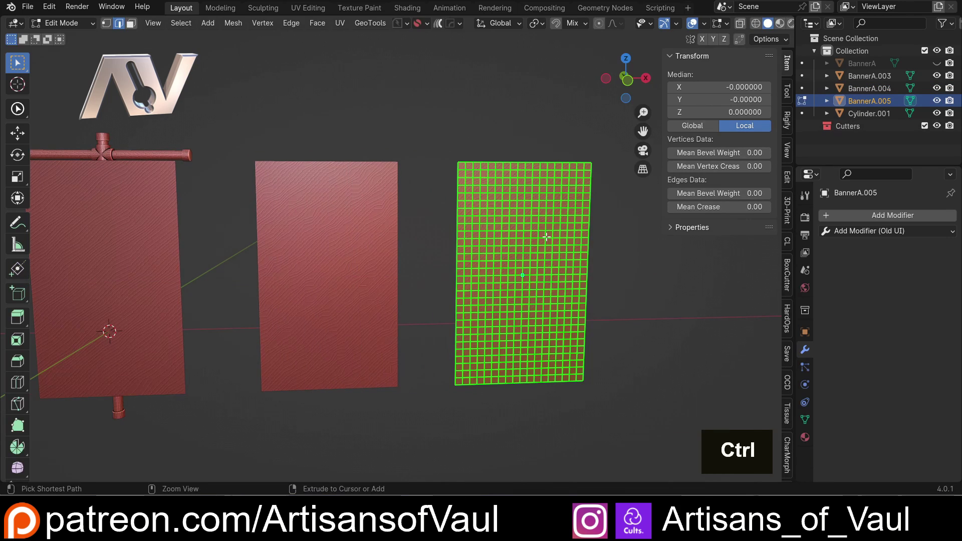
pyautogui.hotkey('ctrl', 'e')
pyautogui.click(526, 216)
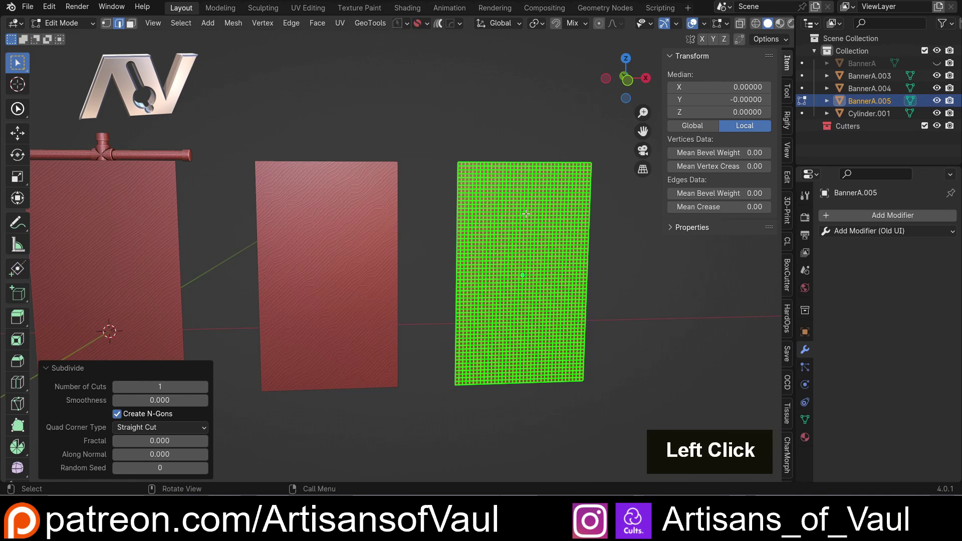
pyautogui.press('Tab')
# Select all three banners and compare their mesh densities together in Edit Mode.
pyautogui.keyDown('shift'); pyautogui.click(304, 260); pyautogui.keyUp('shift')
pyautogui.keyDown('shift'); pyautogui.click(186, 263); pyautogui.keyUp('shift')
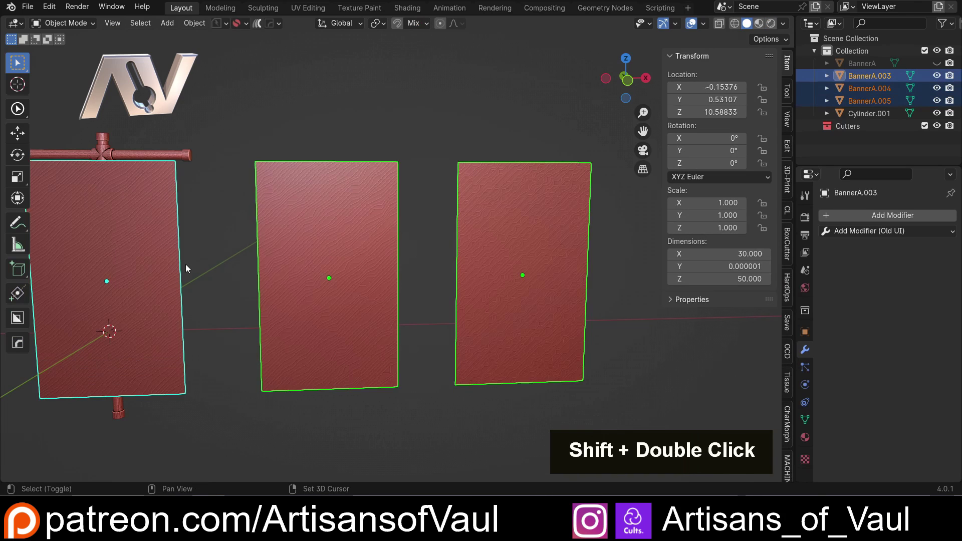
pyautogui.scroll(-3, 277, 262)
pyautogui.press('Tab')
pyautogui.click(275, 323)
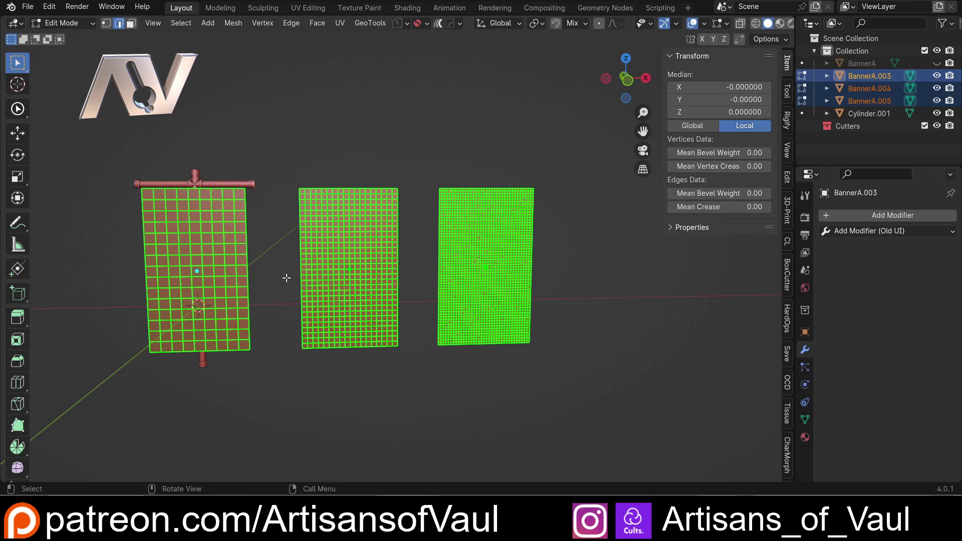
pyautogui.keyDown('shift'); pyautogui.moveTo(276, 279); pyautogui.dragTo(296, 277, button='middle'); pyautogui.keyUp('shift')
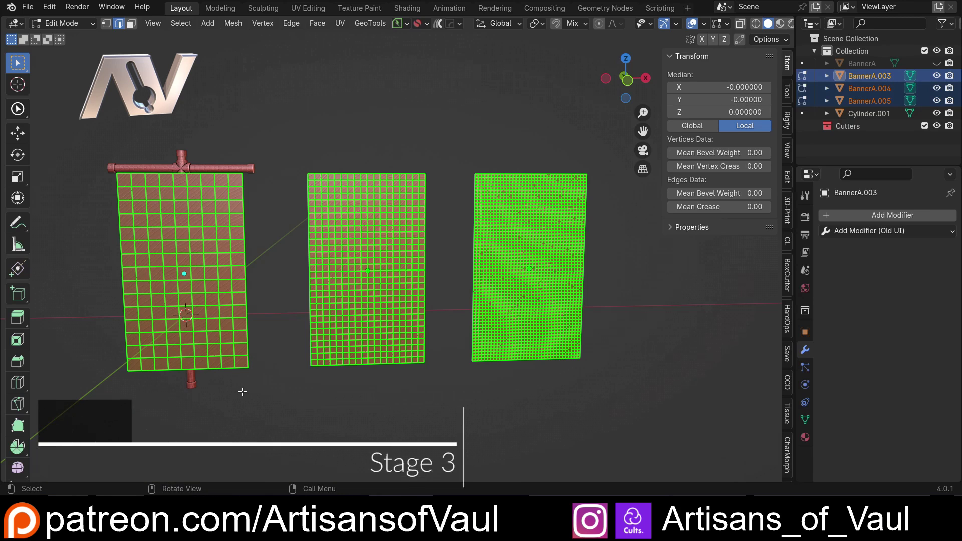
pyautogui.keyDown('shift'); pyautogui.moveTo(279, 389); pyautogui.dragTo(373, 377, button='middle'); pyautogui.keyUp('shift')
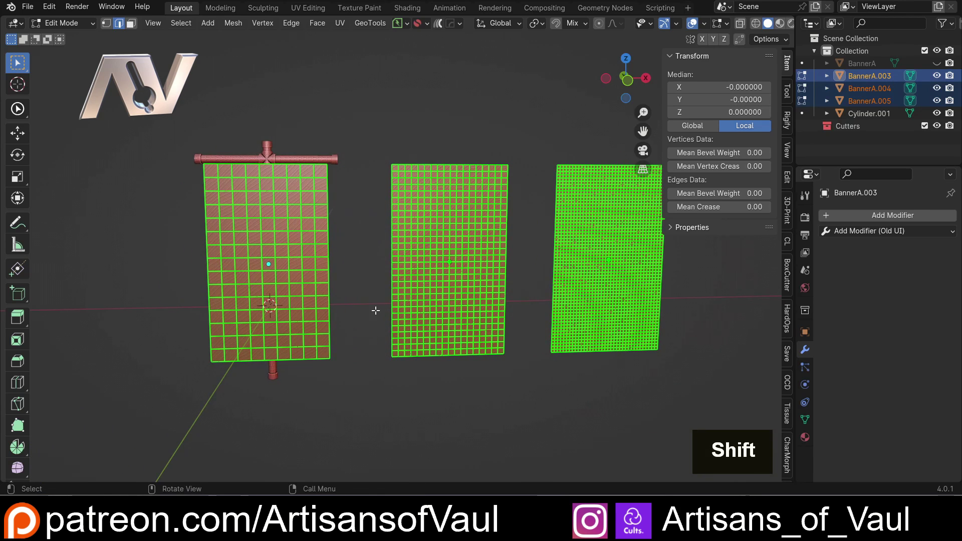
pyautogui.press('Tab')
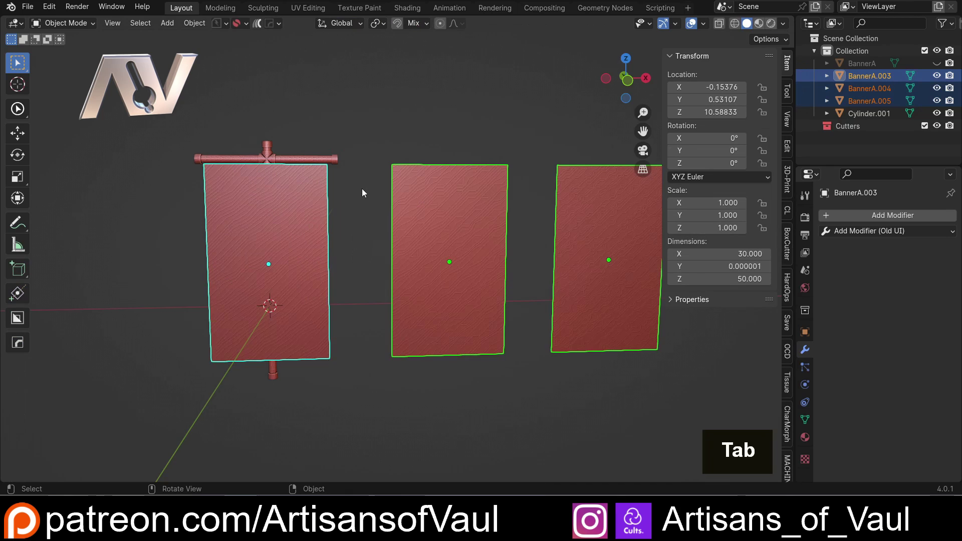
# Select only the first banner, hanging from the crossbar pole, and switch it to Sculpt Mode.
pyautogui.doubleClick(284, 206)
pyautogui.keyDown('shift'); pyautogui.moveTo(248, 253); pyautogui.dragTo(369, 251, button='middle'); pyautogui.keyUp('shift')
pyautogui.scroll(1, 305, 257)
pyautogui.press('Tab')
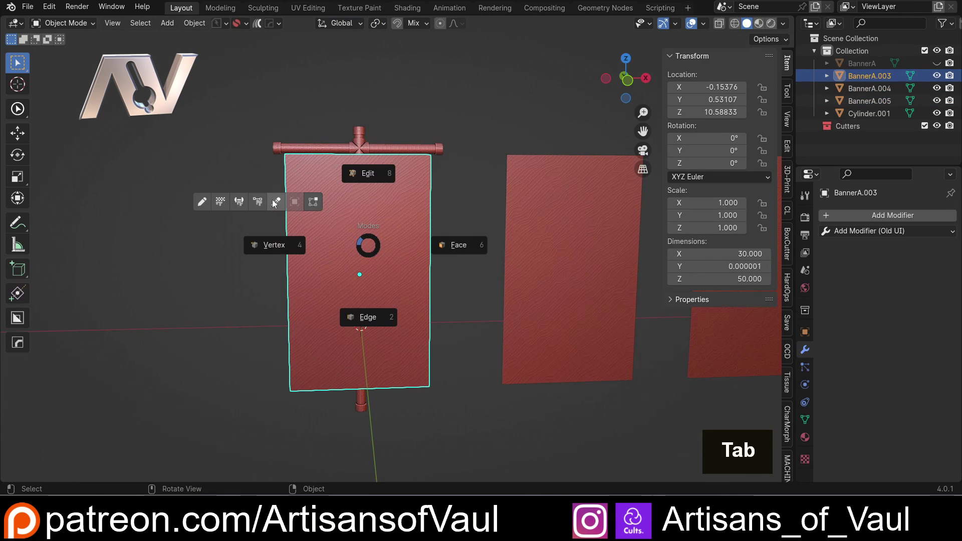
pyautogui.click(313, 202)
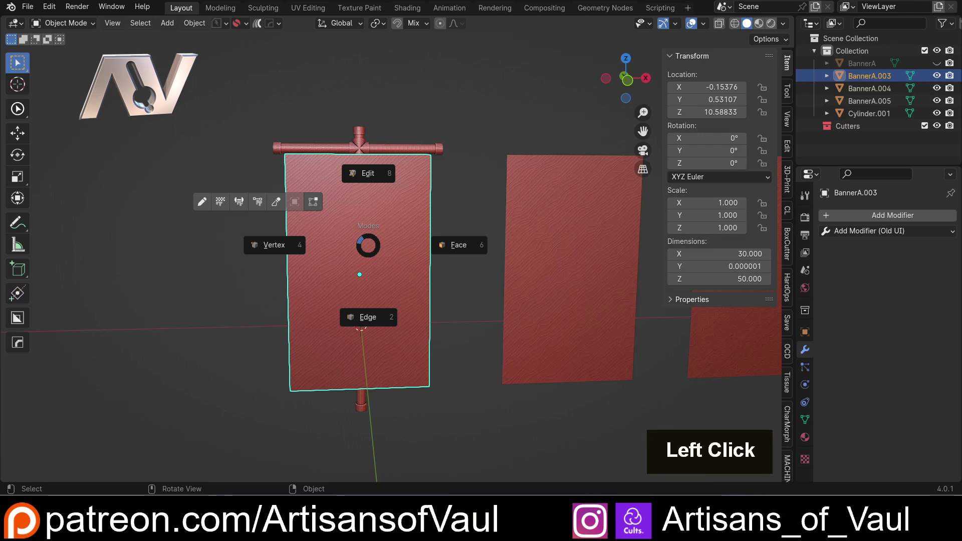
pyautogui.press('Escape')
pyautogui.click(89, 23)
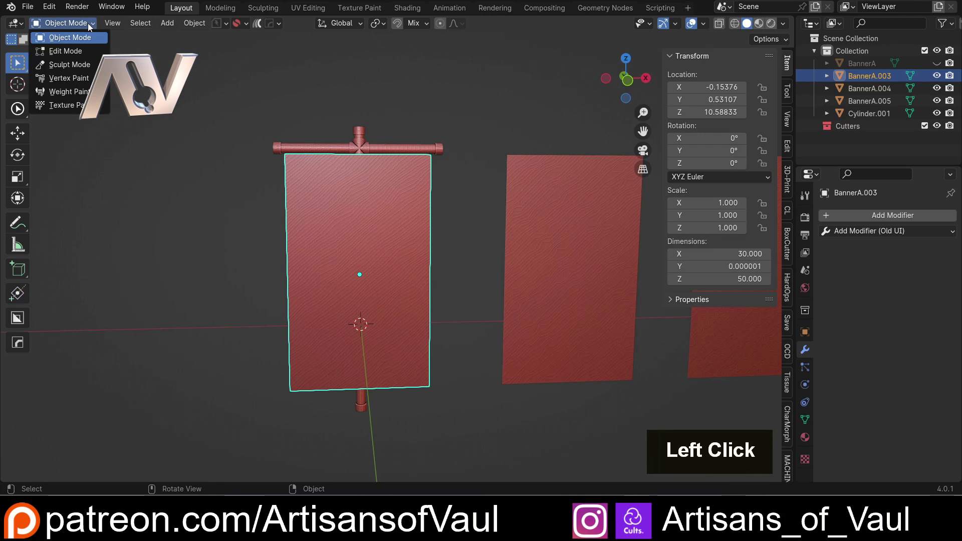
pyautogui.click(70, 64)
# Widen the sculpting tool list to show the brush names and choose the Cloth brush.
pyautogui.moveTo(30, 285); pyautogui.dragTo(117, 283)
pyautogui.scroll(-5, 80, 299)
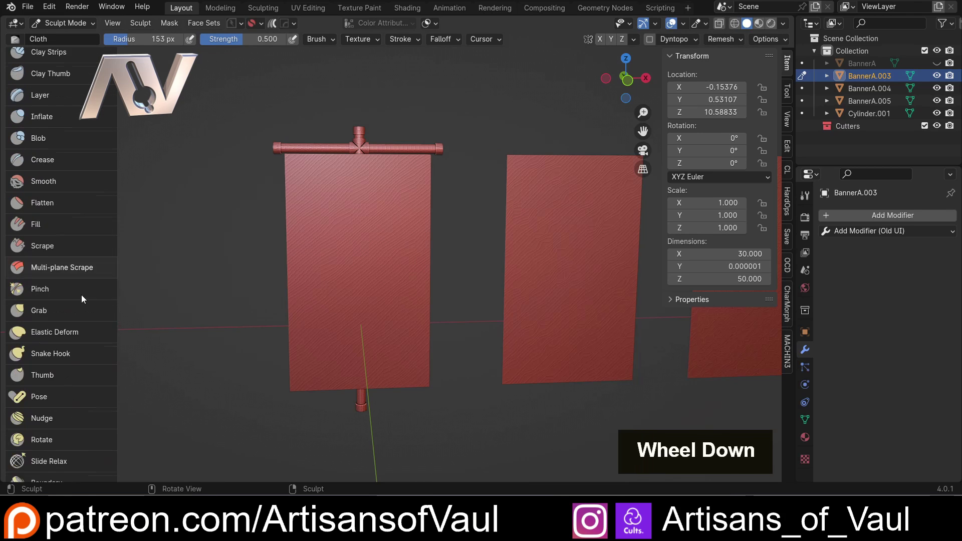
pyautogui.click(46, 381)
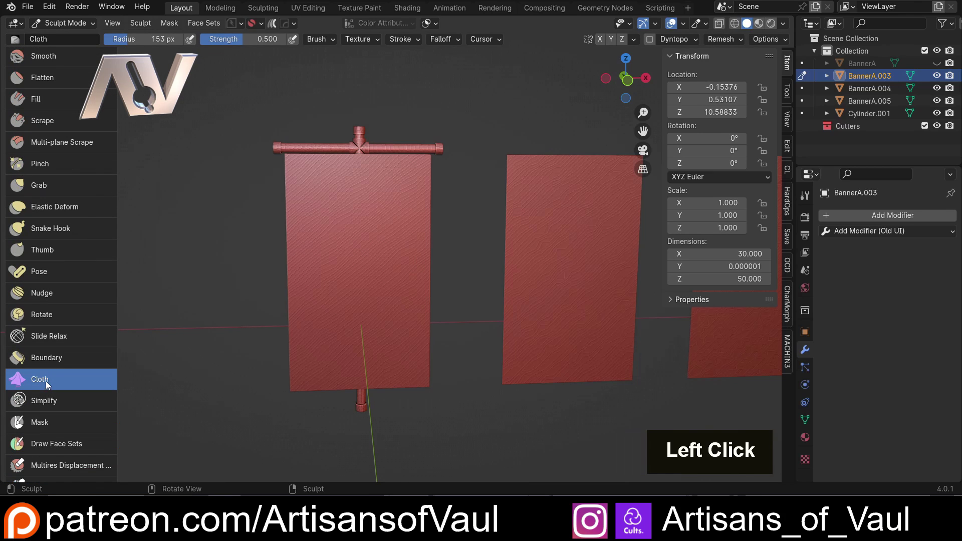
# Set the Cloth brush's deformation type to Grab.
pyautogui.click(787, 93)
pyautogui.scroll(-5, 692, 314)
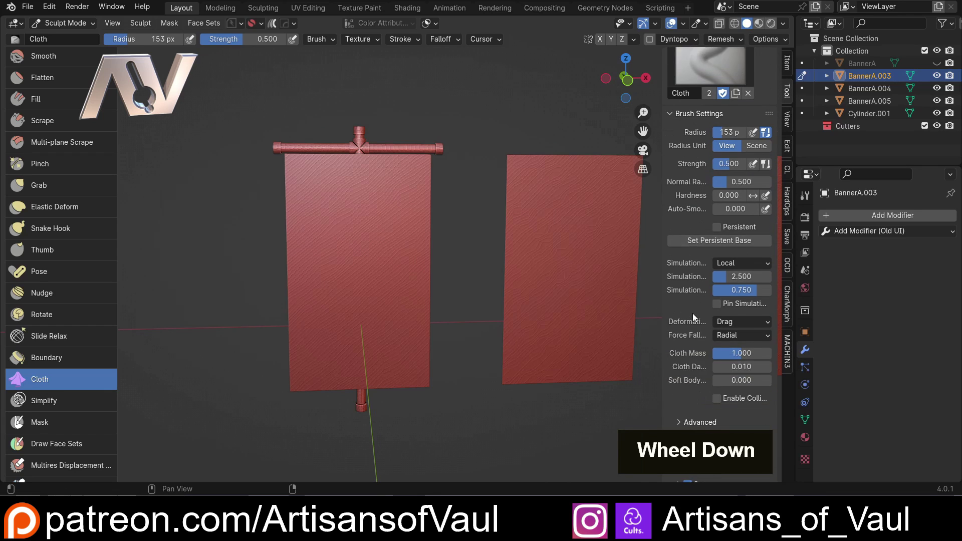
pyautogui.click(753, 298)
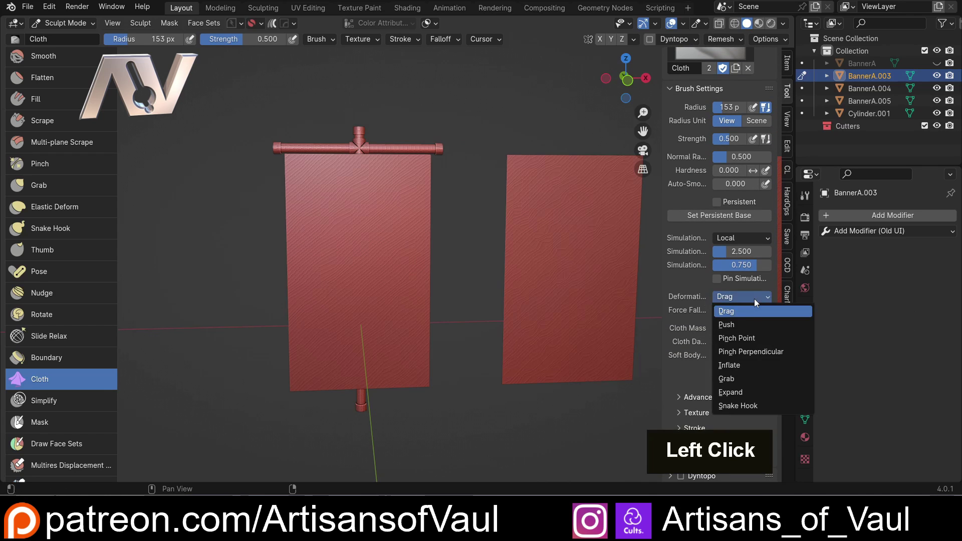
pyautogui.click(730, 379)
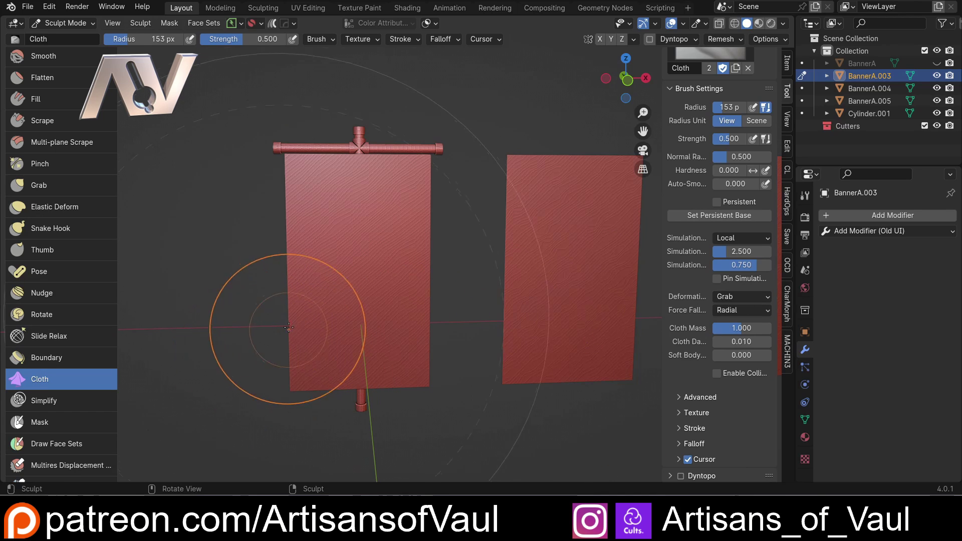
# Look over the three flat banners and inspect the first banner's top edge beneath the crossbar.
pyautogui.scroll(1, 330, 237)
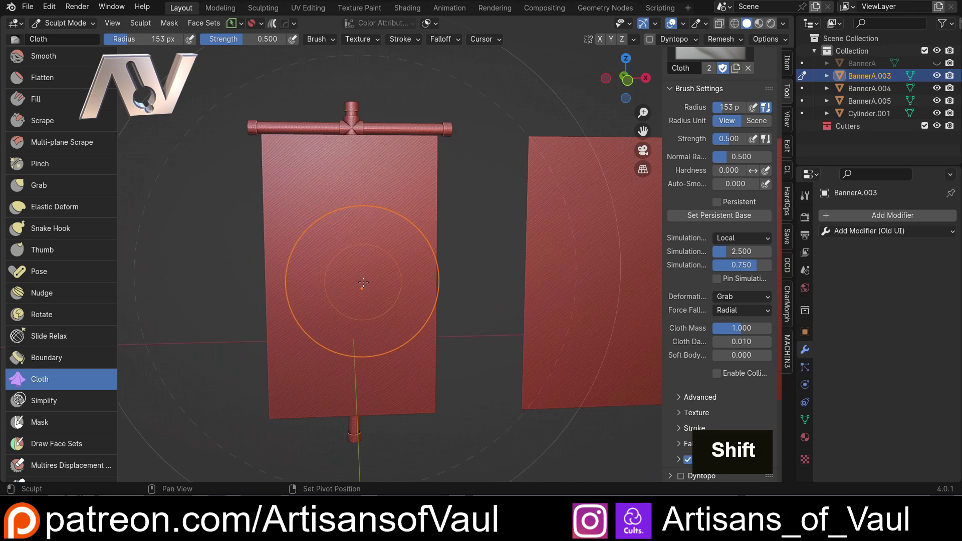
pyautogui.scroll(2, 369, 285)
pyautogui.moveTo(375, 322)
pyautogui.mouseDown(button='middle')
pyautogui.moveTo(382, 245)
pyautogui.moveTo(368, 210)
pyautogui.mouseUp(button='middle')
pyautogui.scroll(-2, 368, 209)
pyautogui.scroll(-2, 367, 209)
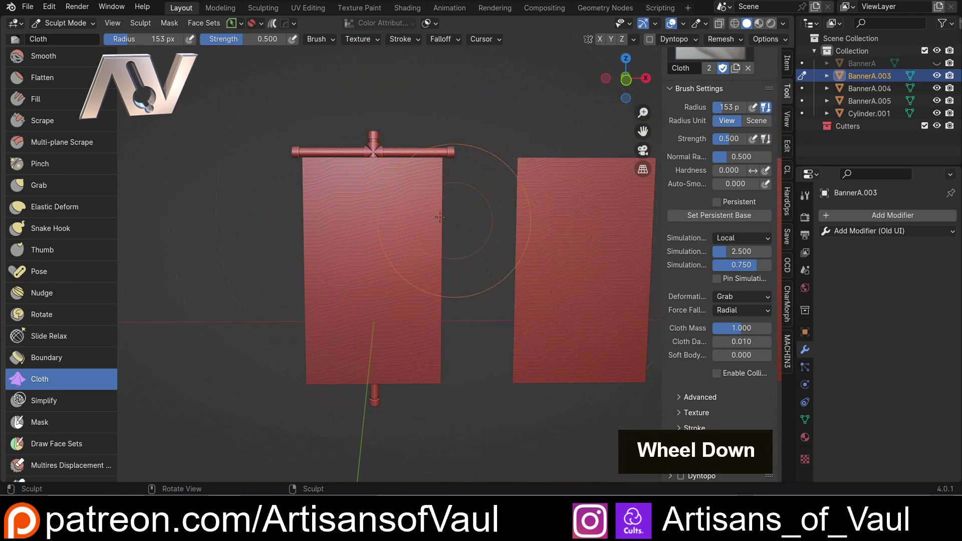
pyautogui.scroll(-1, 436, 211)
pyautogui.keyDown('shift'); pyautogui.moveTo(436, 211); pyautogui.dragTo(331, 228, button='middle'); pyautogui.keyUp('shift')
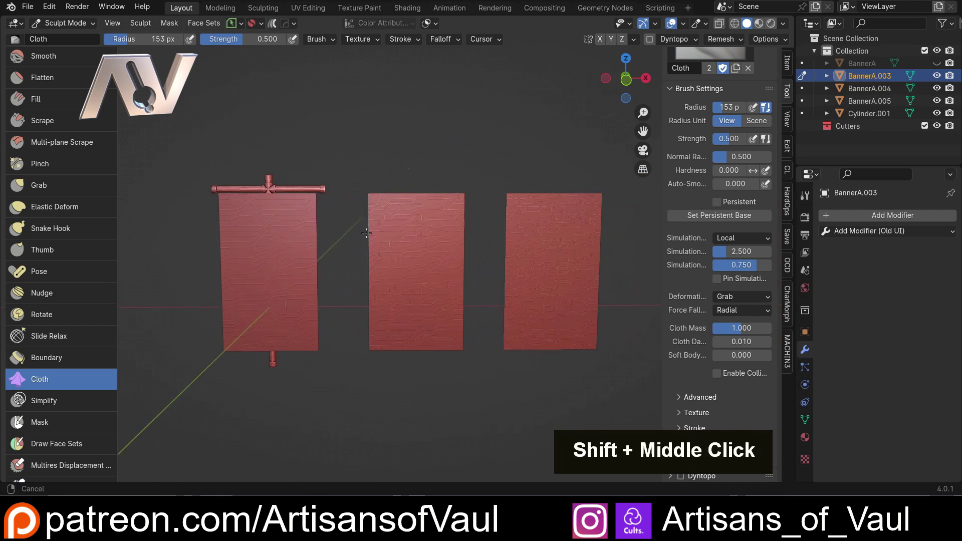
pyautogui.scroll(1, 332, 228)
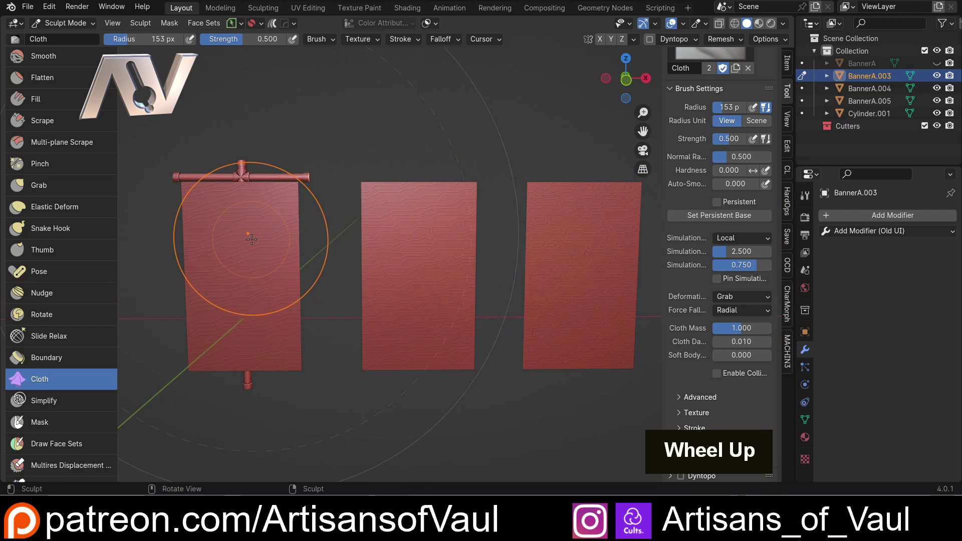
pyautogui.scroll(2, 236, 243)
pyautogui.moveTo(235, 245)
pyautogui.keyDown('shift'); pyautogui.mouseDown(button='middle')
pyautogui.moveTo(469, 275)
pyautogui.moveTo(382, 264)
pyautogui.mouseUp(button='middle'); pyautogui.keyUp('shift')
pyautogui.scroll(4, 429, 270)
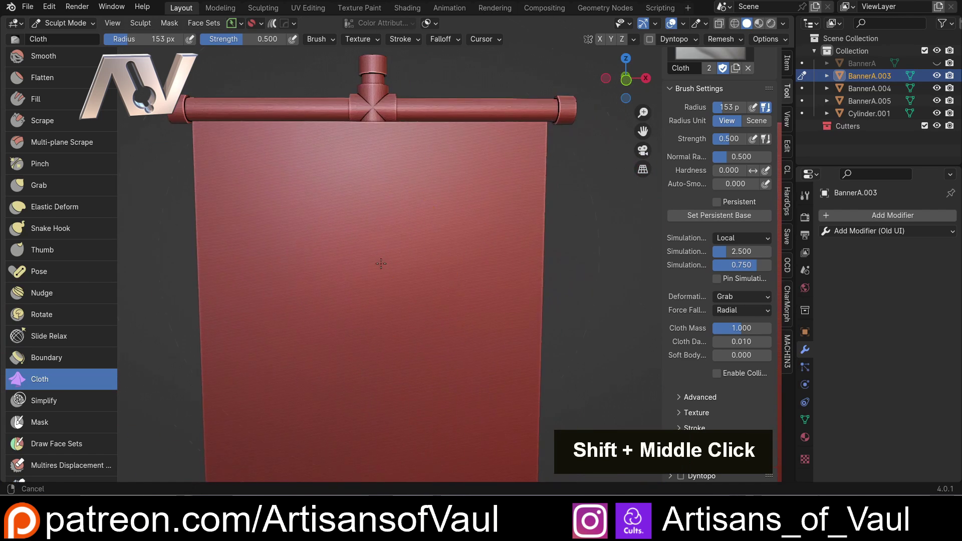
pyautogui.scroll(-2, 373, 262)
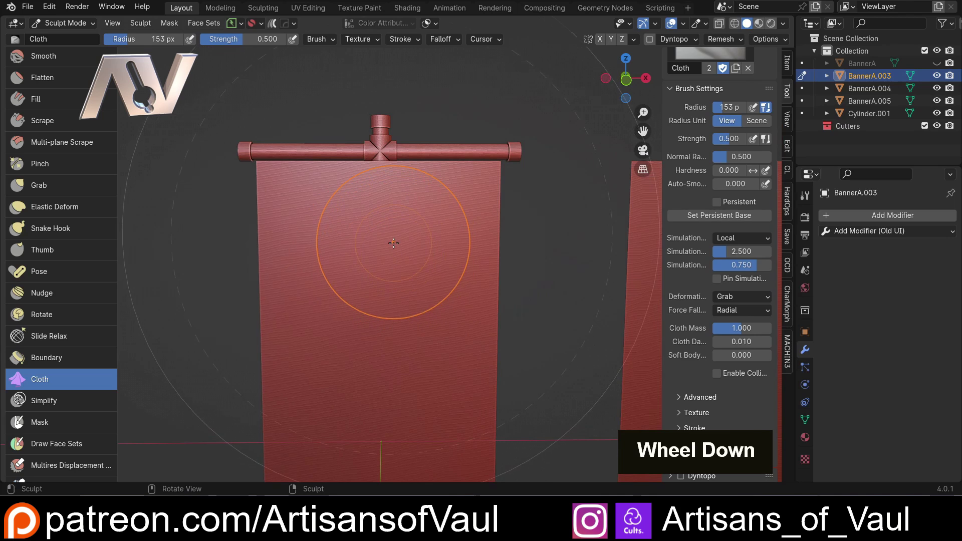
# Resize the Cloth brush to a radius of about 209 px over the first banner.
pyautogui.press('f')
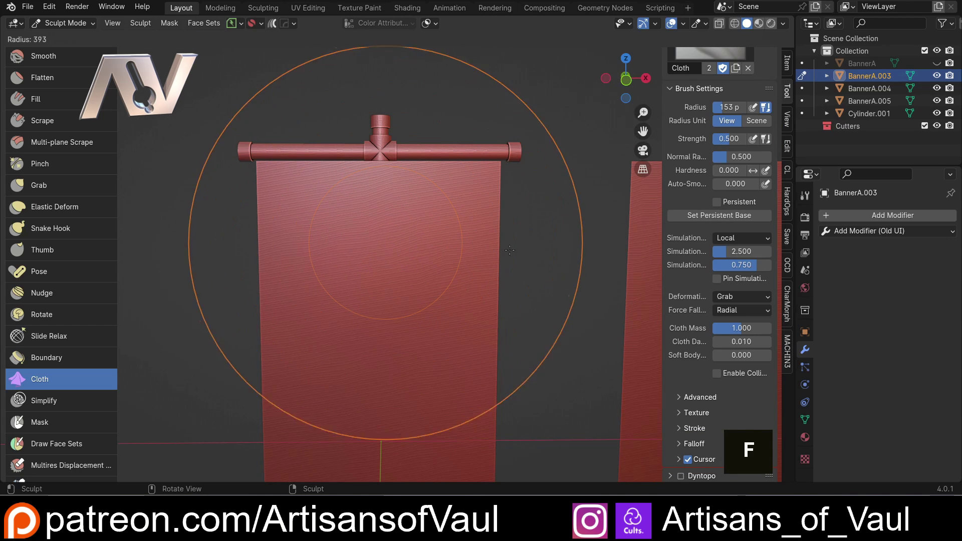
pyautogui.click(349, 243)
pyautogui.press('f')
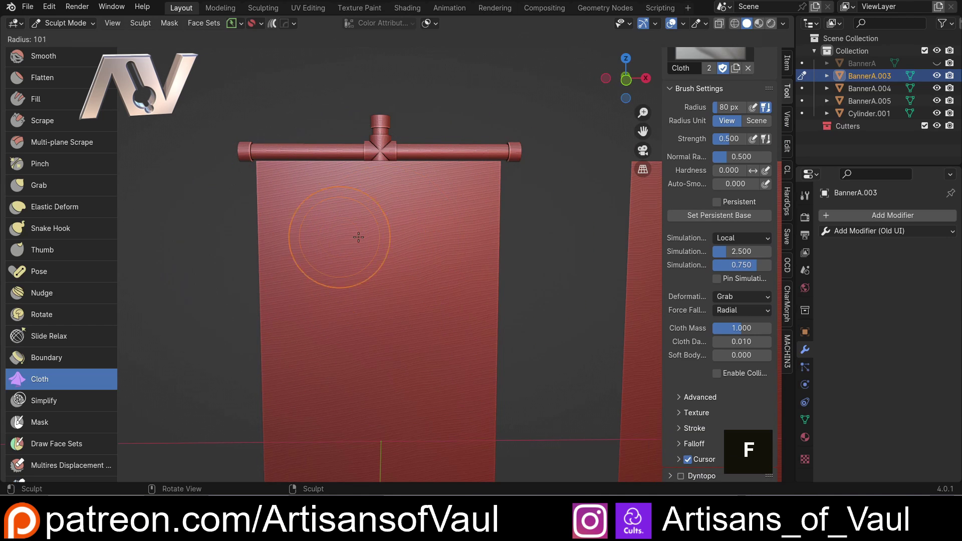
pyautogui.click(386, 235)
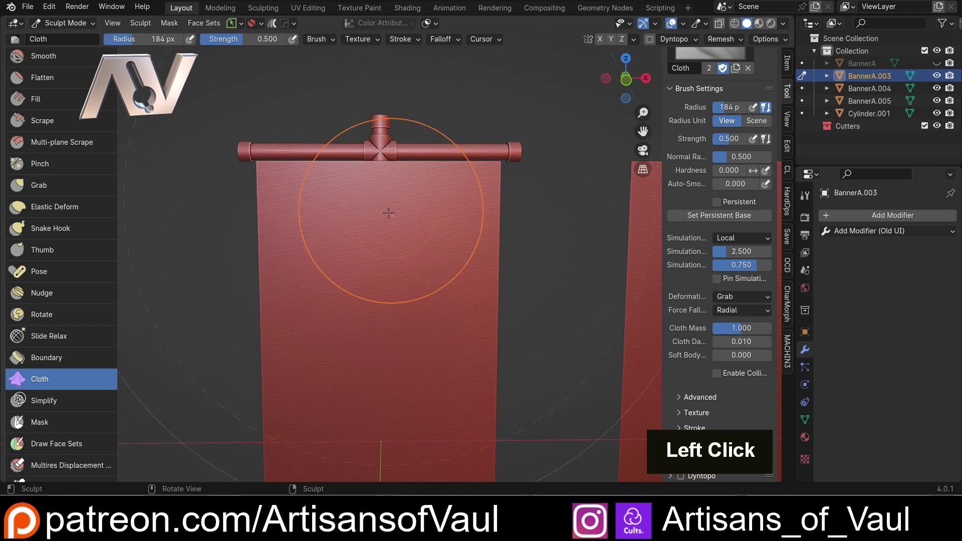
pyautogui.press('f')
pyautogui.click(365, 217)
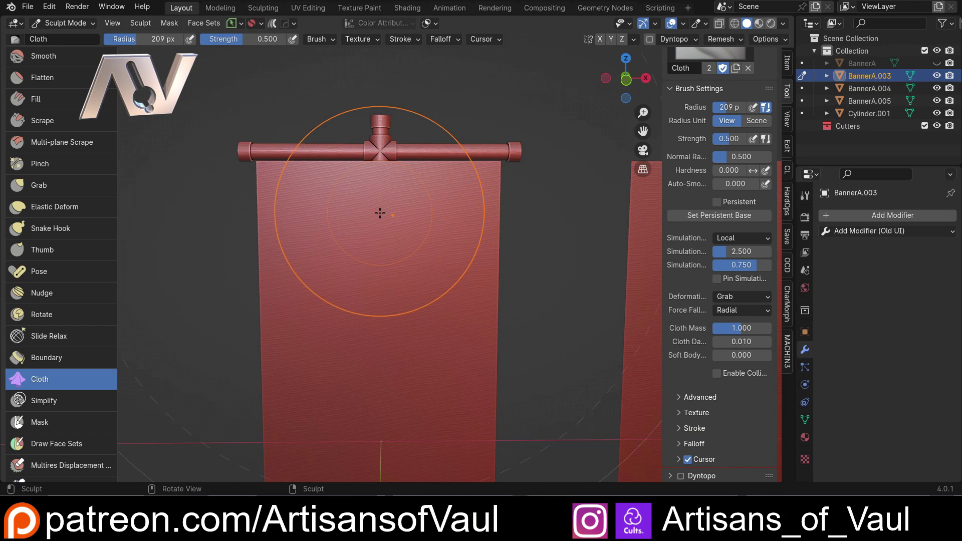
# Pull the cloth down from the first banner's top centre toward its middle, forming horizontal folds.
pyautogui.scroll(-2, 380, 211)
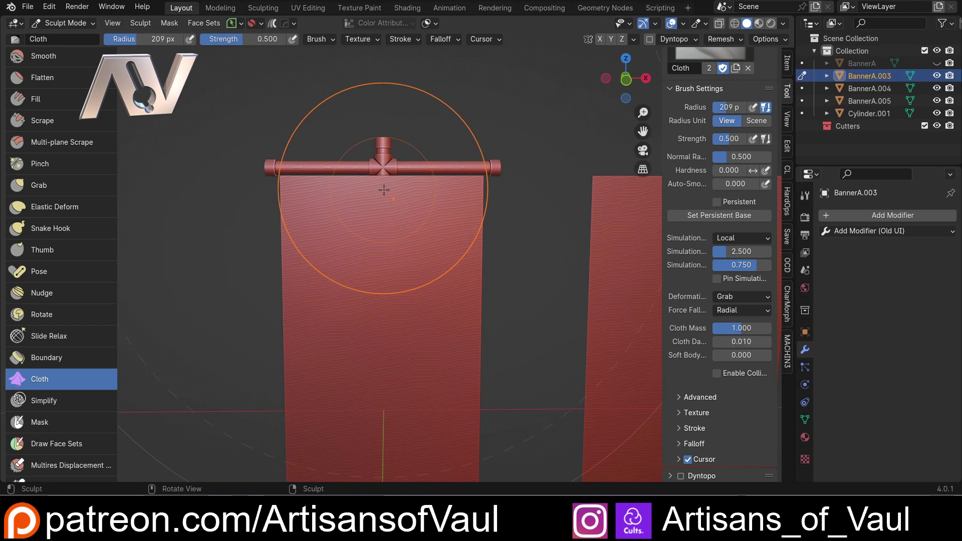
pyautogui.moveTo(384, 190); pyautogui.dragTo(385, 194)
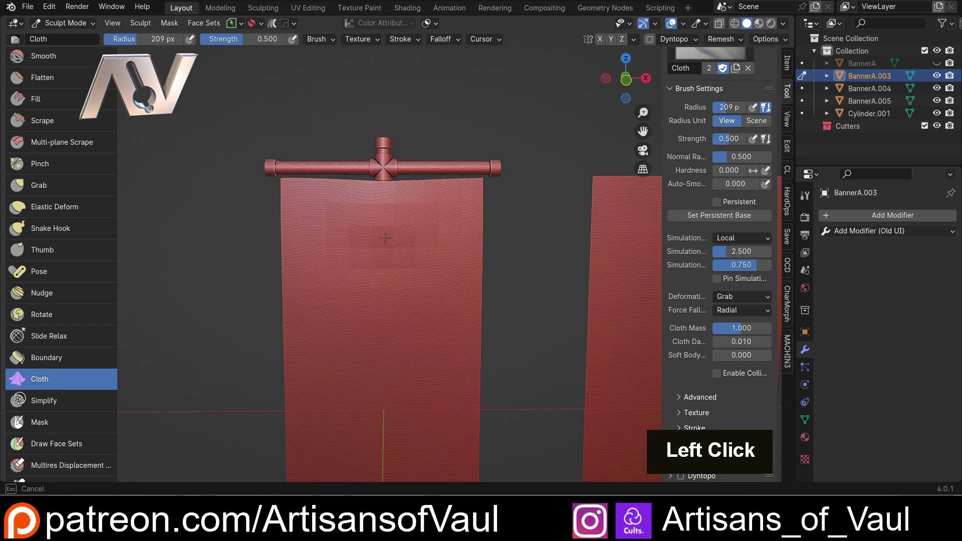
pyautogui.moveTo(385, 239); pyautogui.dragTo(387, 289)
pyautogui.moveTo(323, 292); pyautogui.dragTo(408, 286, button='middle')
pyautogui.scroll(3, 350, 261)
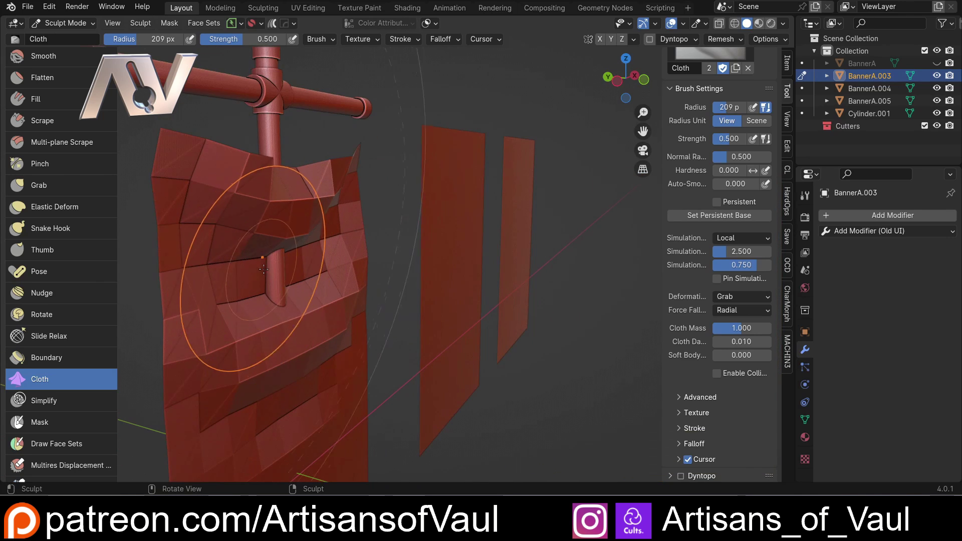
pyautogui.scroll(-3, 339, 302)
pyautogui.moveTo(340, 303)
pyautogui.keyDown('shift'); pyautogui.mouseDown(button='middle')
pyautogui.moveTo(344, 279)
pyautogui.moveTo(273, 333)
pyautogui.moveTo(294, 311)
pyautogui.mouseUp(button='middle'); pyautogui.keyUp('shift')
# Continue pulling the cloth downward through the lower half of the first banner to extend the folds.
pyautogui.click(335, 309)
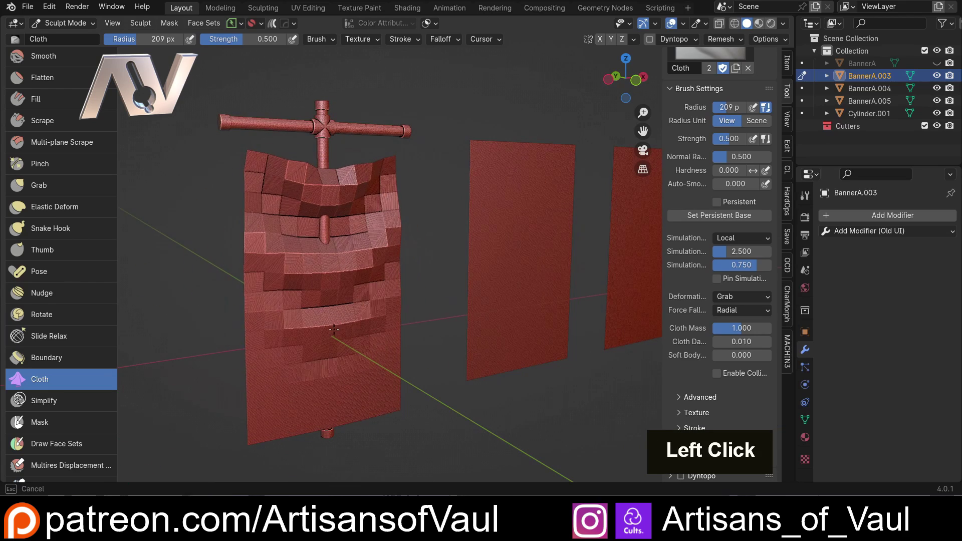
pyautogui.moveTo(334, 330)
pyautogui.mouseDown()
pyautogui.moveTo(326, 380)
pyautogui.moveTo(325, 361)
pyautogui.mouseUp()
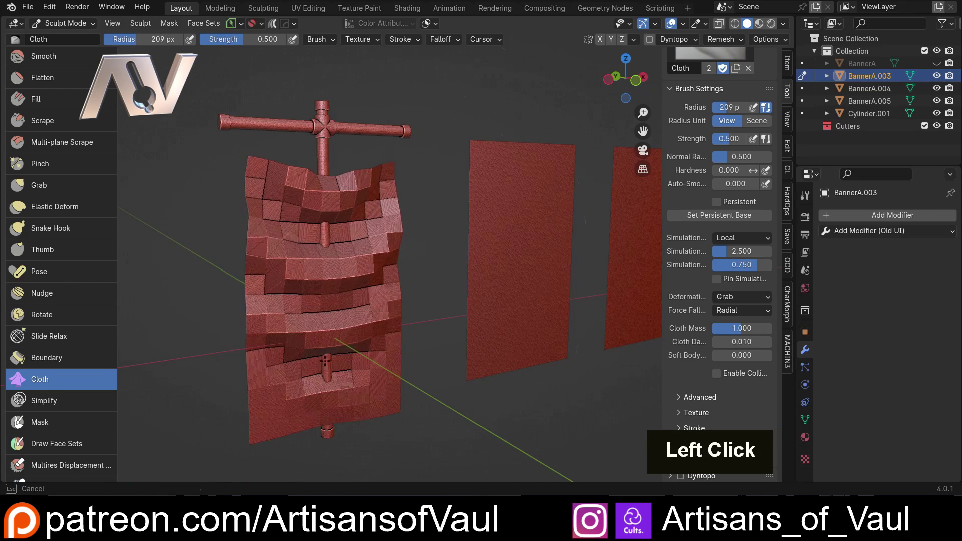
pyautogui.moveTo(325, 360); pyautogui.dragTo(265, 216, button='middle')
pyautogui.scroll(4, 256, 178)
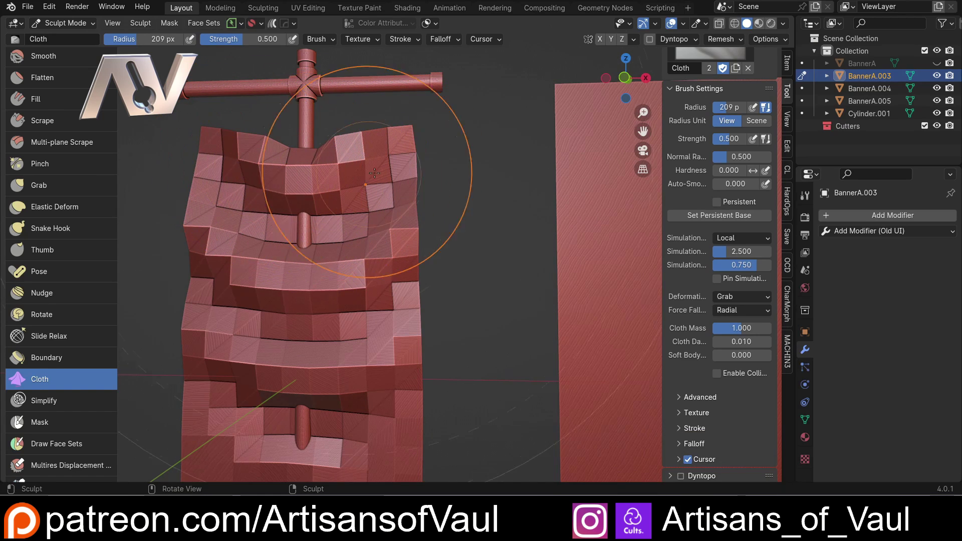
pyautogui.scroll(-3, 257, 182)
# Switch sculpting to the second banner and pull its cloth down from the top centre toward the bottom, forming folds.
pyautogui.moveTo(257, 183)
pyautogui.mouseDown(button='middle')
pyautogui.moveTo(323, 176)
pyautogui.moveTo(316, 275)
pyautogui.moveTo(329, 274)
pyautogui.moveTo(332, 287)
pyautogui.moveTo(317, 261)
pyautogui.moveTo(273, 257)
pyautogui.mouseUp(button='middle')
pyautogui.hotkey('alt', 'q')
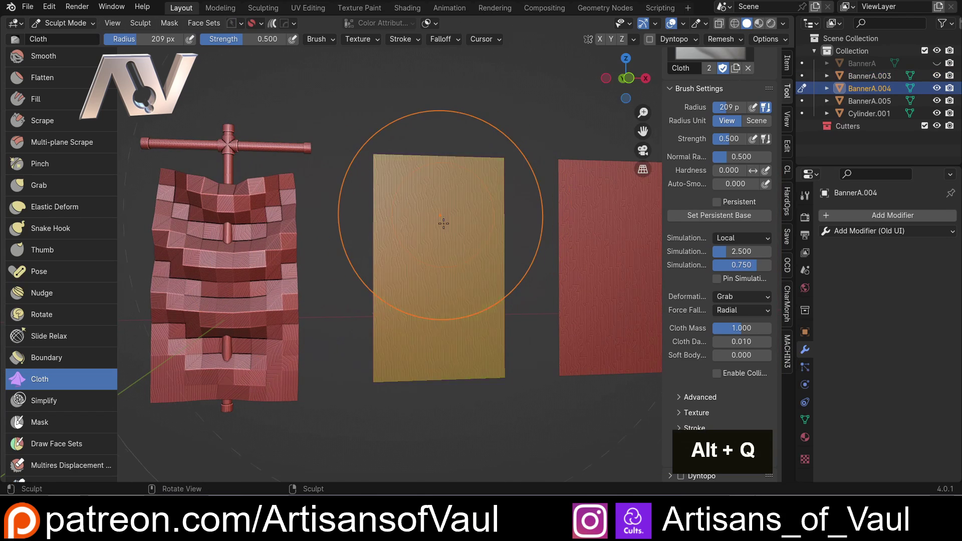
pyautogui.scroll(4, 457, 273)
pyautogui.keyDown('shift'); pyautogui.moveTo(458, 270); pyautogui.dragTo(381, 264, button='middle'); pyautogui.keyUp('shift')
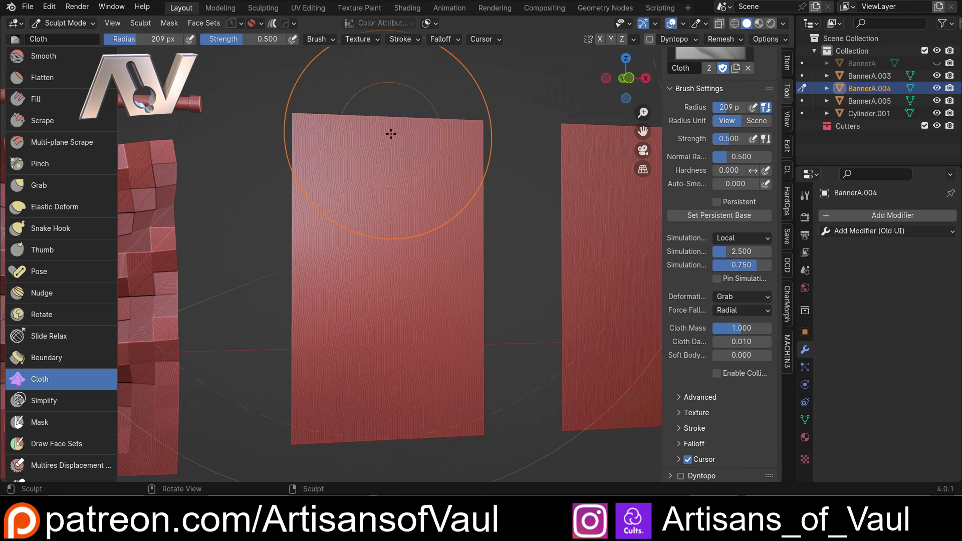
pyautogui.moveTo(390, 134); pyautogui.dragTo(389, 145)
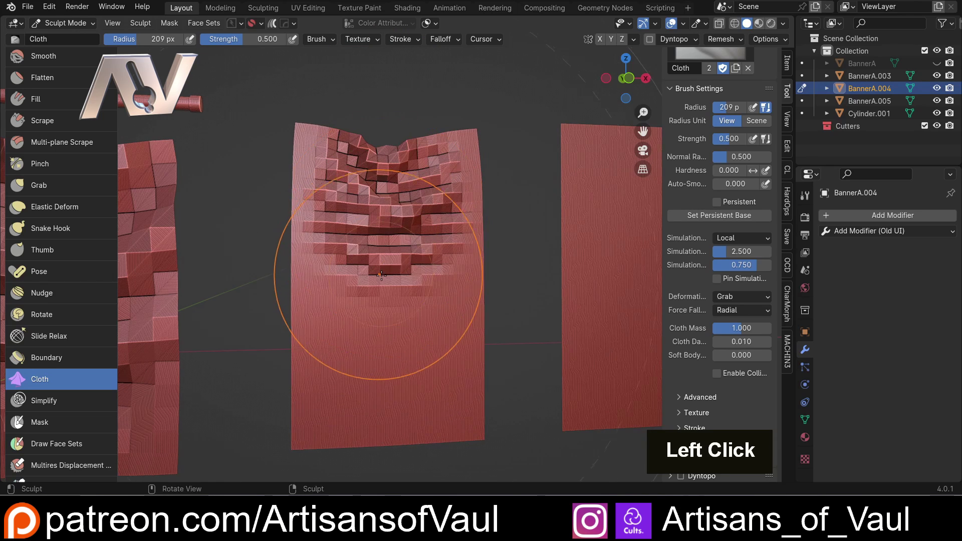
pyautogui.moveTo(384, 313); pyautogui.dragTo(357, 400)
pyautogui.scroll(-2, 401, 285)
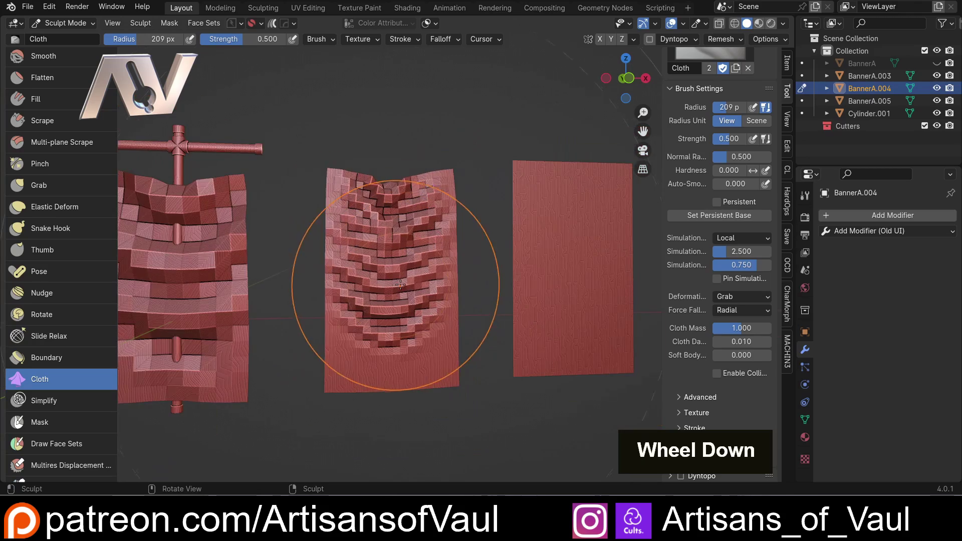
pyautogui.keyDown('shift'); pyautogui.moveTo(413, 268); pyautogui.dragTo(373, 265, button='middle'); pyautogui.keyUp('shift')
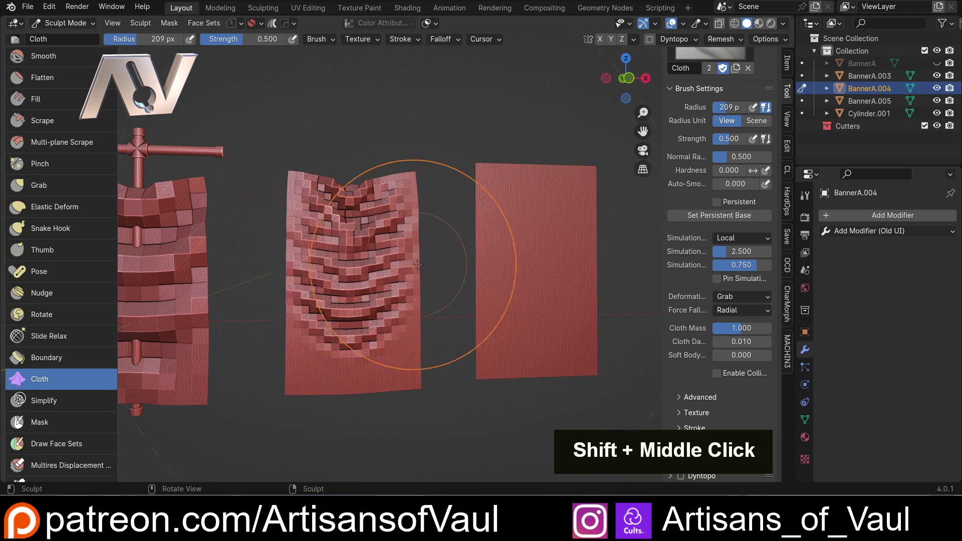
pyautogui.scroll(3, 344, 259)
pyautogui.scroll(-4, 381, 271)
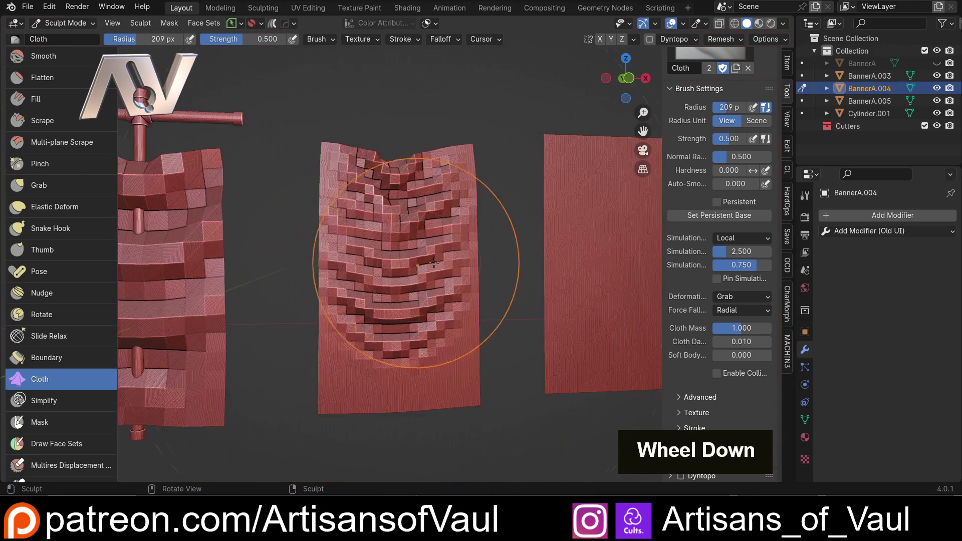
# Switch sculpting to the third banner and pull the cloth down from its top centre to form fine folds.
pyautogui.keyDown('shift'); pyautogui.moveTo(408, 279); pyautogui.dragTo(270, 281, button='middle'); pyautogui.keyUp('shift')
pyautogui.hotkey('alt', 'q')
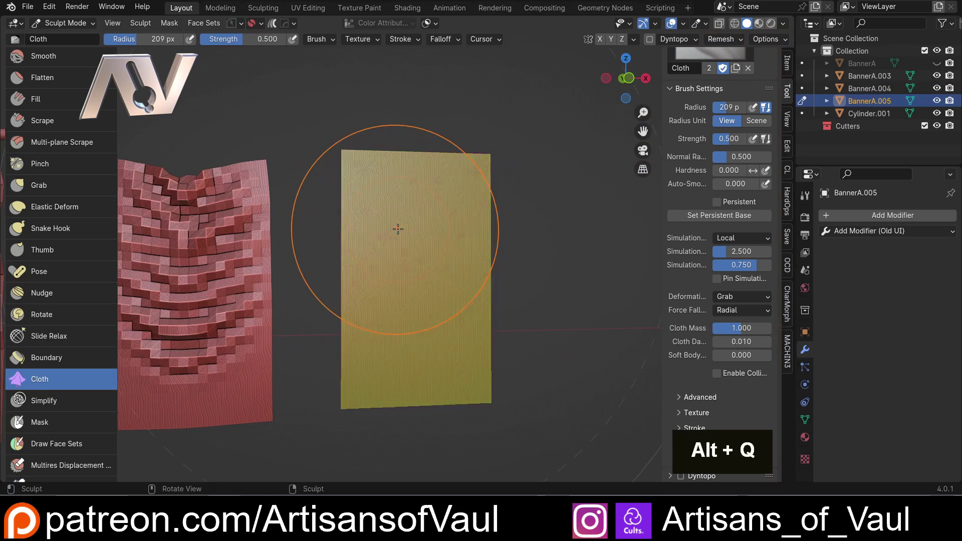
pyautogui.scroll(3, 398, 225)
pyautogui.moveTo(435, 128); pyautogui.dragTo(429, 227)
pyautogui.moveTo(489, 321)
pyautogui.mouseDown(button='middle')
pyautogui.moveTo(363, 250)
pyautogui.moveTo(400, 265)
pyautogui.moveTo(447, 235)
pyautogui.moveTo(531, 278)
pyautogui.mouseUp(button='middle')
pyautogui.scroll(-3, 408, 269)
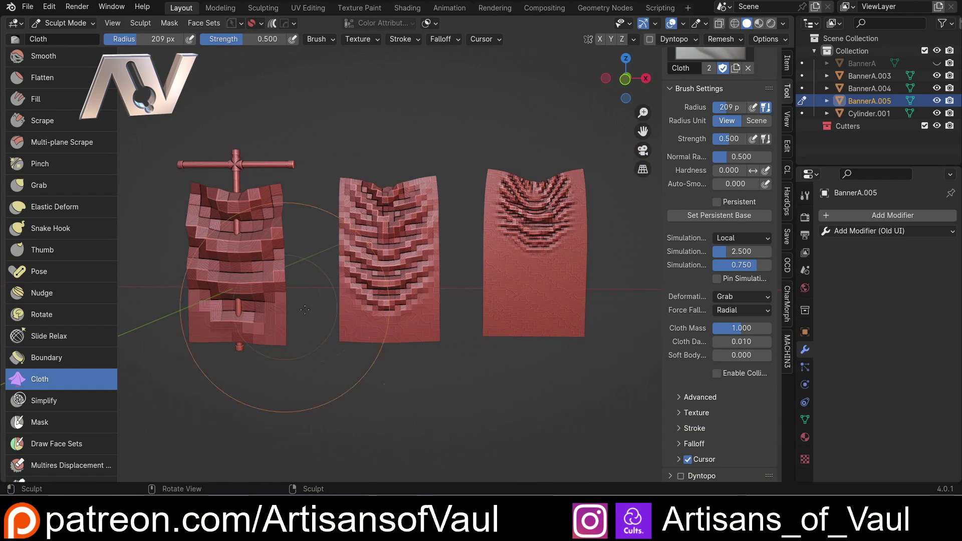
pyautogui.scroll(2, 310, 285)
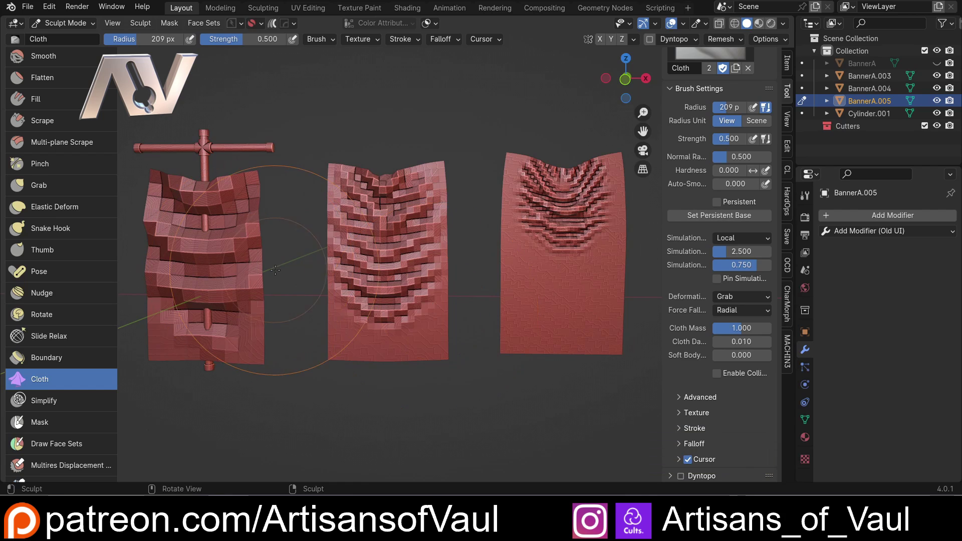
# Return to Object Mode, select all three sculpted banners and give them a Subdivision Surface of level 3.
pyautogui.press('Tab')
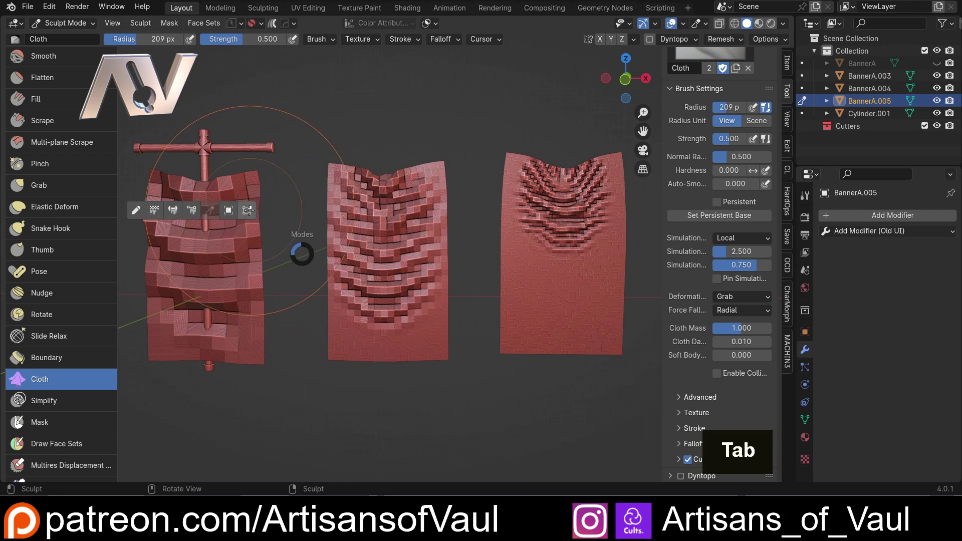
pyautogui.click(228, 210)
pyautogui.keyDown('shift'); pyautogui.click(206, 226); pyautogui.keyUp('shift')
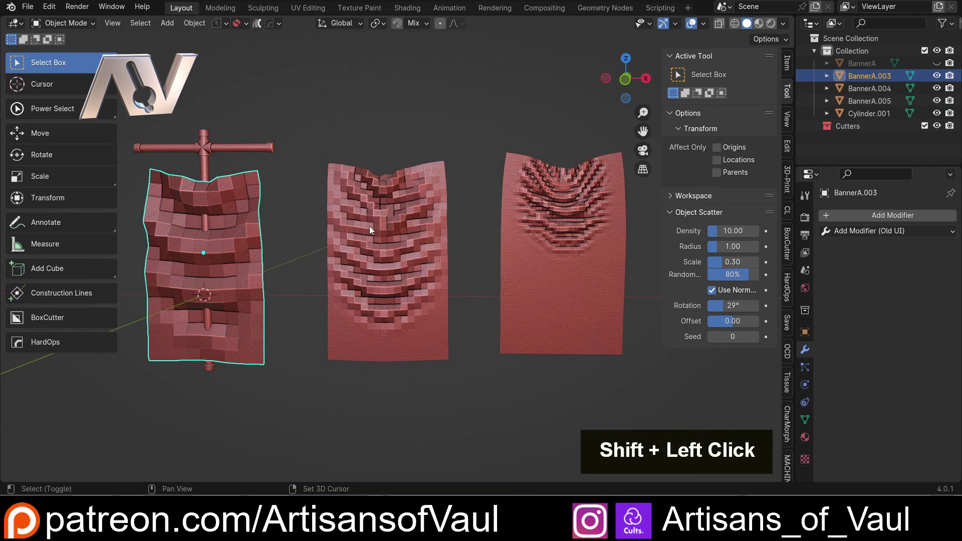
pyautogui.keyDown('shift'); pyautogui.click(368, 226); pyautogui.keyUp('shift')
pyautogui.keyDown('shift'); pyautogui.click(525, 224); pyautogui.keyUp('shift')
pyautogui.hotkey('ctrl', '3')
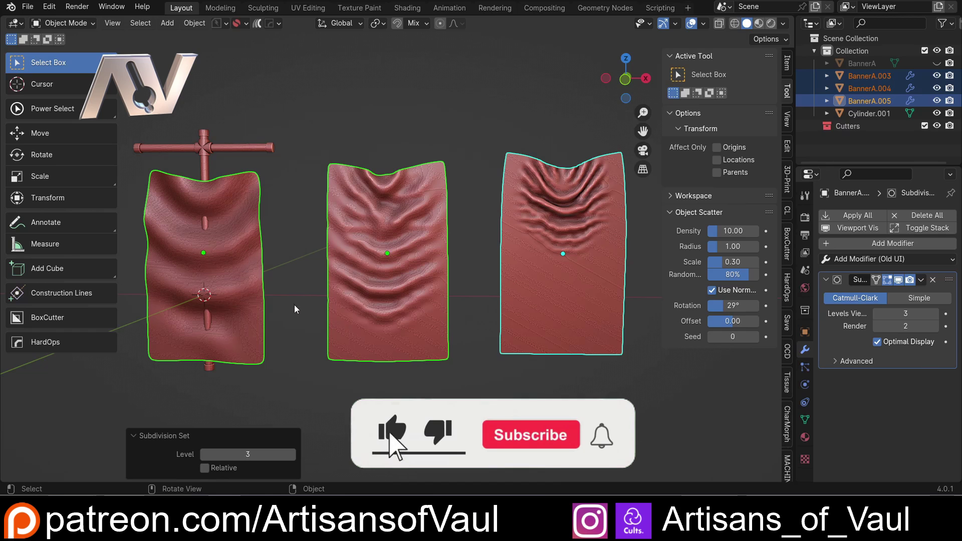
# Compare the smoothed folds across the three banners, examining the densest banner's fine wrinkles up close.
pyautogui.moveTo(294, 305); pyautogui.dragTo(308, 290, button='middle')
pyautogui.scroll(2, 308, 289)
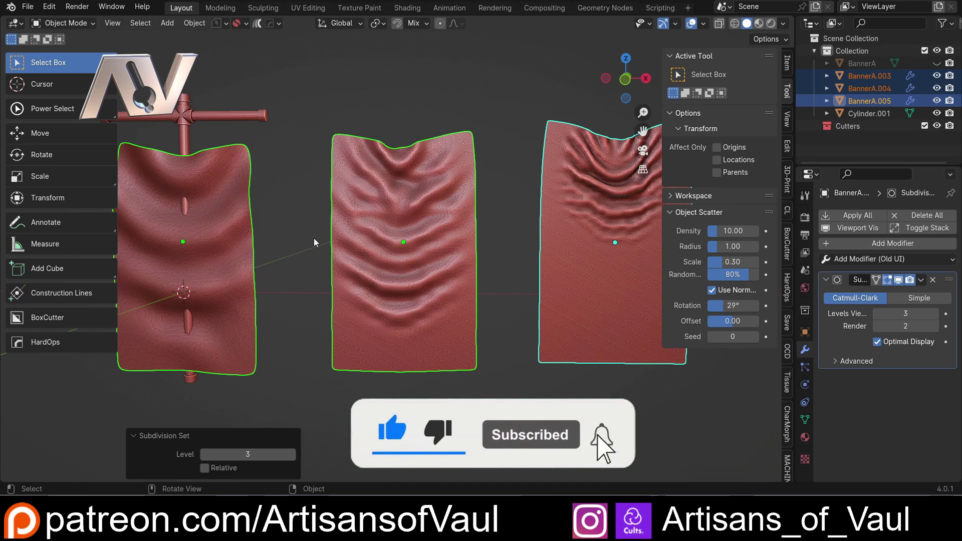
pyautogui.scroll(-2, 313, 239)
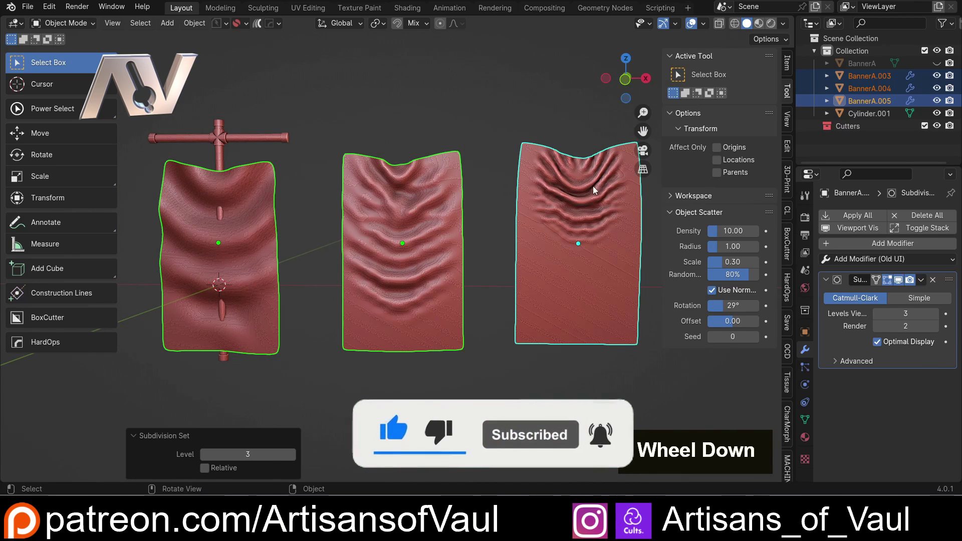
pyautogui.moveTo(273, 275); pyautogui.dragTo(294, 264, button='middle')
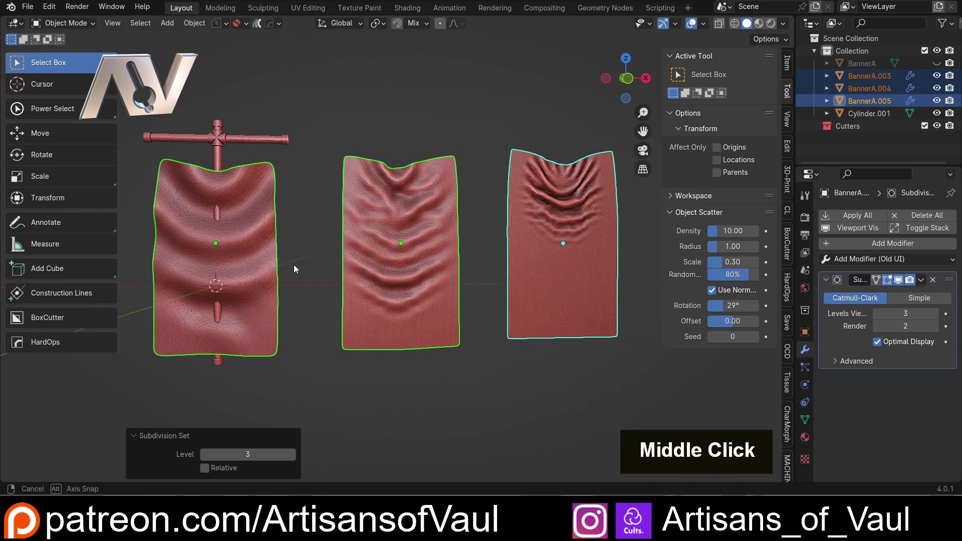
pyautogui.scroll(-1, 293, 265)
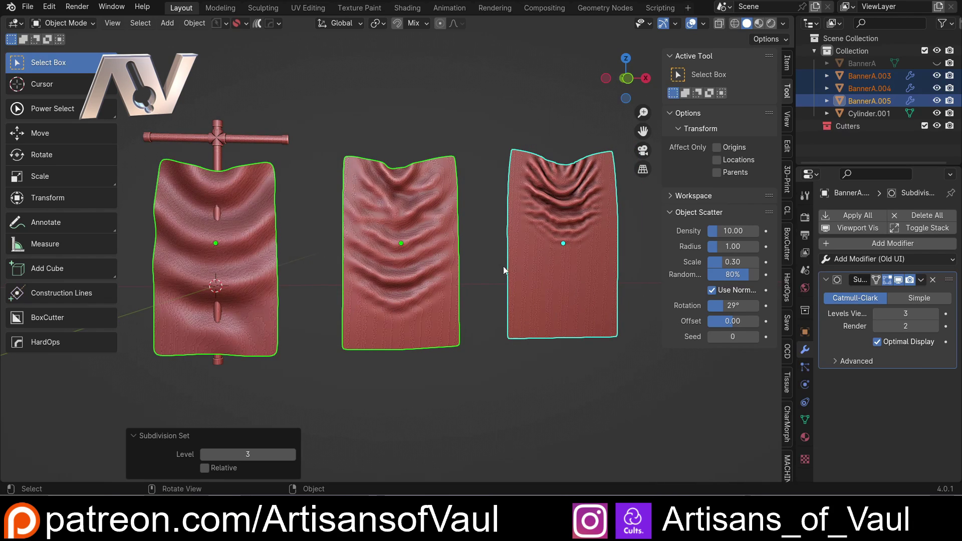
pyautogui.keyDown('shift'); pyautogui.moveTo(494, 262); pyautogui.dragTo(385, 288, button='middle'); pyautogui.keyUp('shift')
pyautogui.scroll(4, 311, 290)
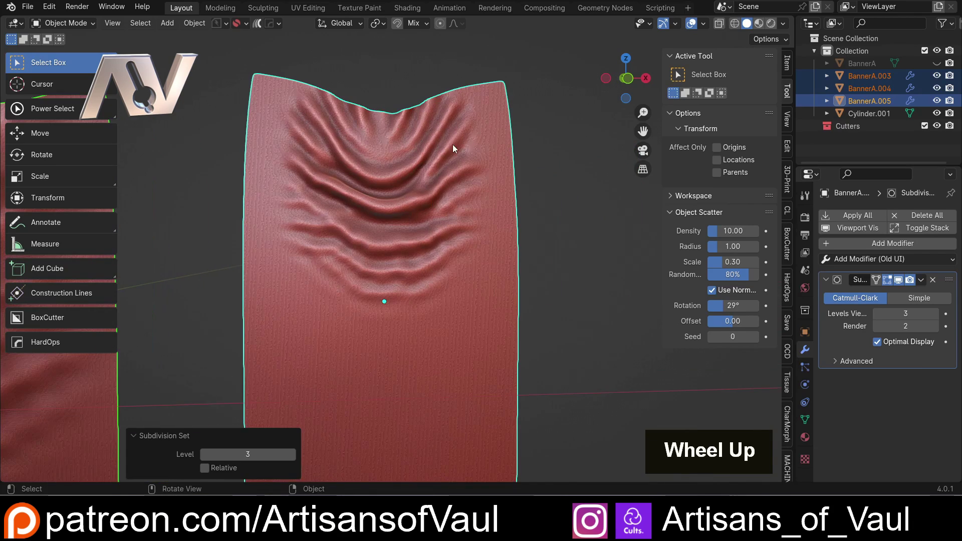
pyautogui.scroll(-2, 331, 231)
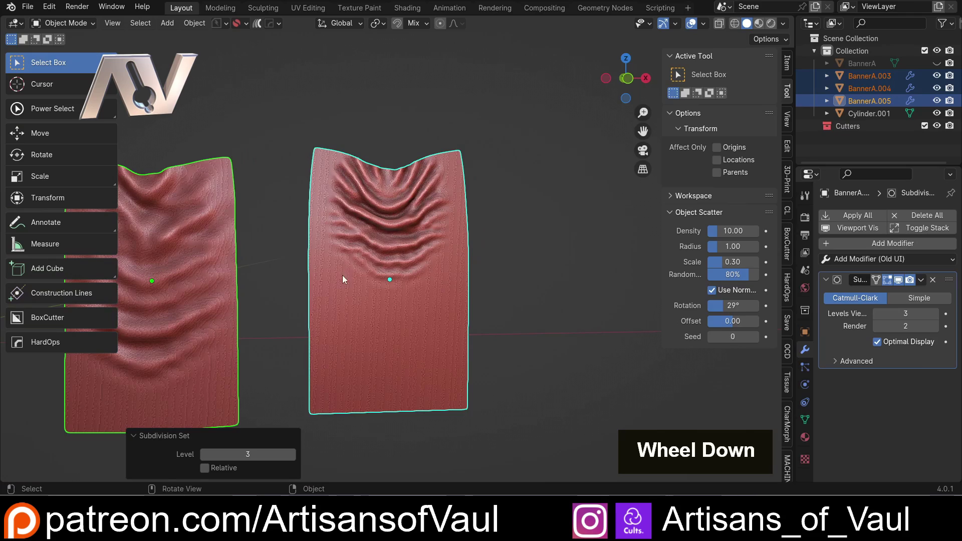
pyautogui.scroll(2, 318, 172)
pyautogui.scroll(-3, 347, 287)
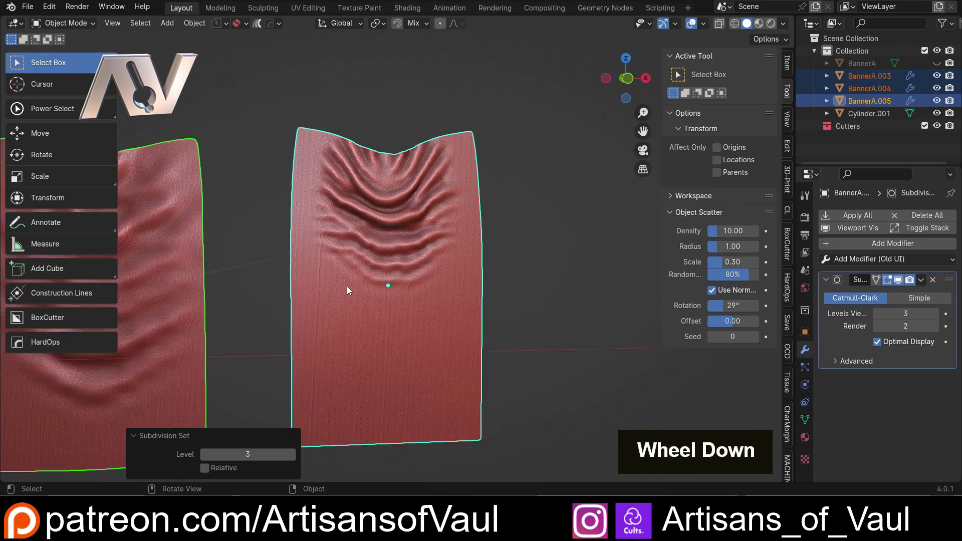
pyautogui.keyDown('shift'); pyautogui.moveTo(347, 282); pyautogui.dragTo(484, 254, button='middle'); pyautogui.keyUp('shift')
pyautogui.scroll(-1, 485, 254)
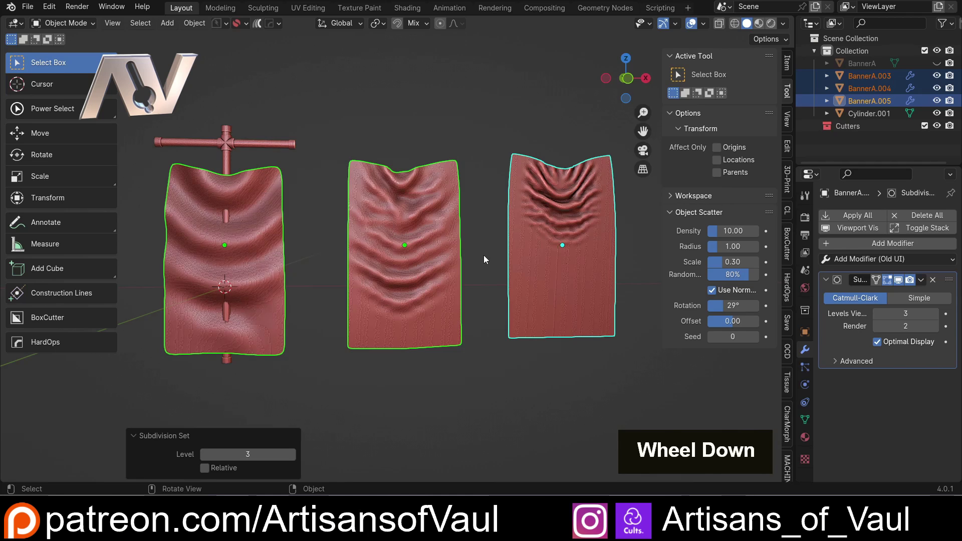
# Undo the subdivision and the test sculpting so all three banners are flat planes again.
pyautogui.hotkey('ctrl', 'z')
pyautogui.hotkey('ctrl', 'z')
pyautogui.hotkey('ctrl', 'z')
pyautogui.hotkey('ctrl', 'z')
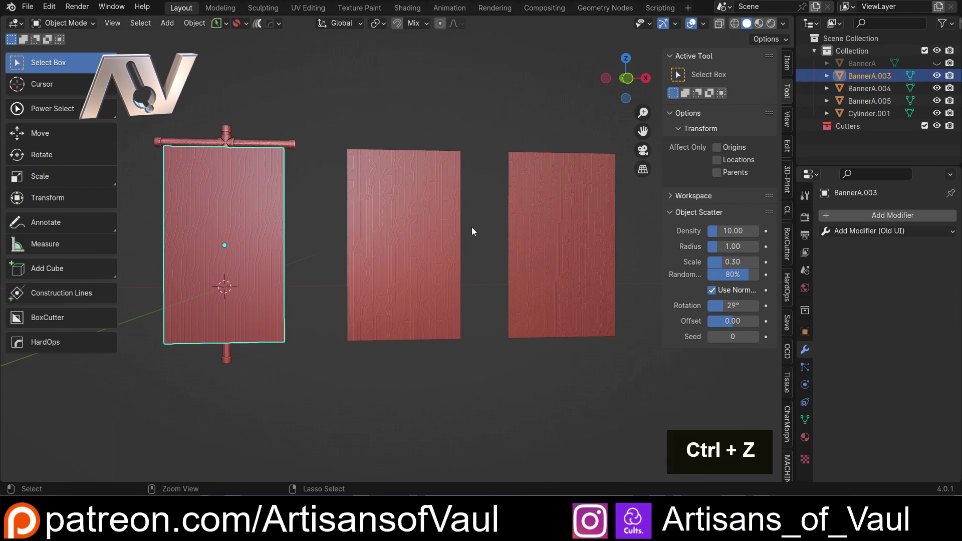
# Delete the second and third banners, keeping only the one on the crossbar pole.
pyautogui.click(457, 226)
pyautogui.keyDown('shift'); pyautogui.click(528, 214); pyautogui.keyUp('shift')
pyautogui.press('Delete')
pyautogui.keyDown('shift'); pyautogui.moveTo(226, 202); pyautogui.dragTo(367, 208, button='middle'); pyautogui.keyUp('shift')
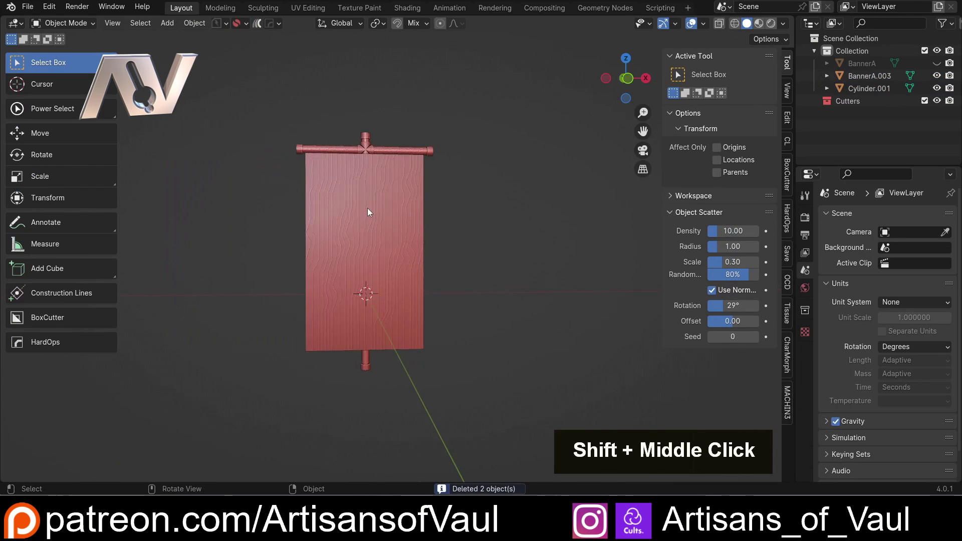
pyautogui.scroll(2, 368, 208)
# Inspect the remaining banner's mesh grid in Edit Mode, return to Object Mode and examine its top edge along the crossbar.
pyautogui.click(367, 208)
pyautogui.press('Tab')
pyautogui.click(277, 209)
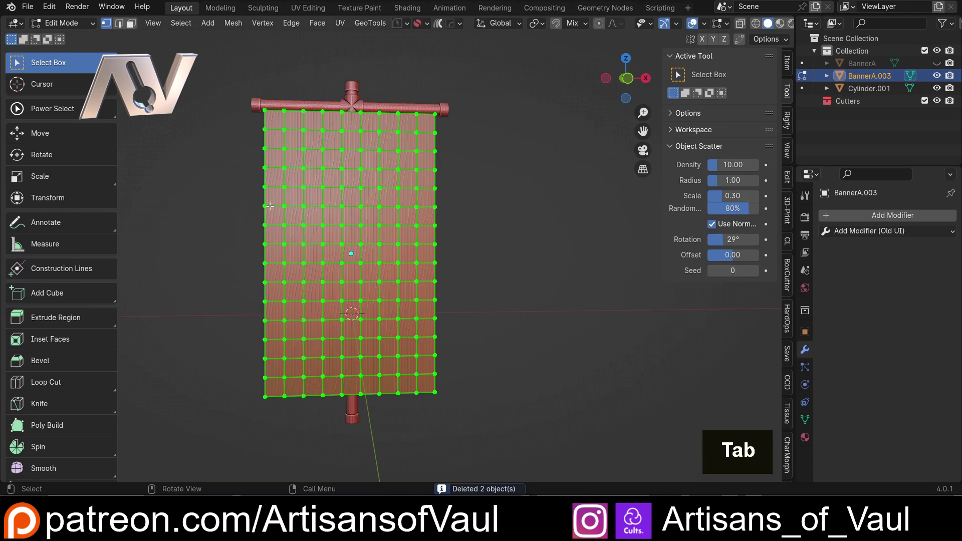
pyautogui.press('Tab')
pyautogui.click(335, 133)
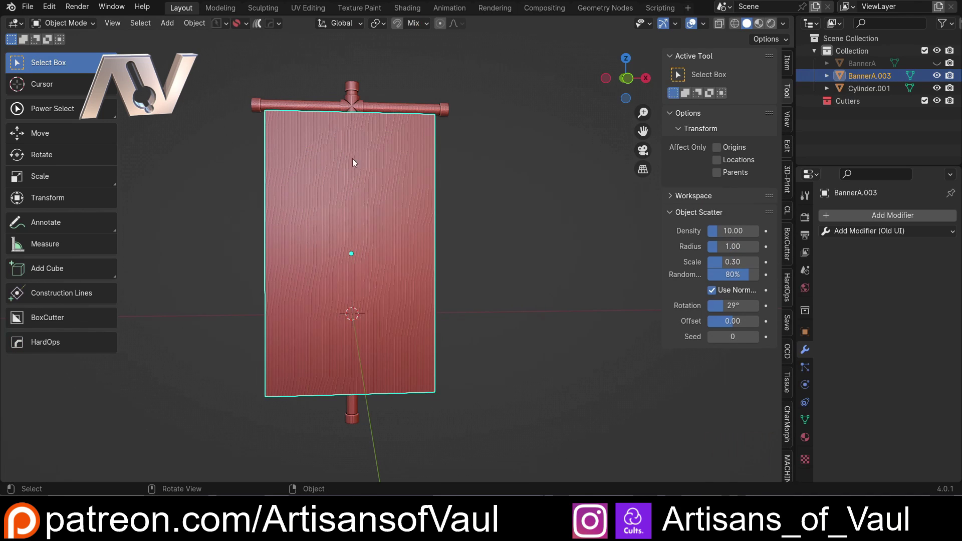
pyautogui.scroll(1, 362, 162)
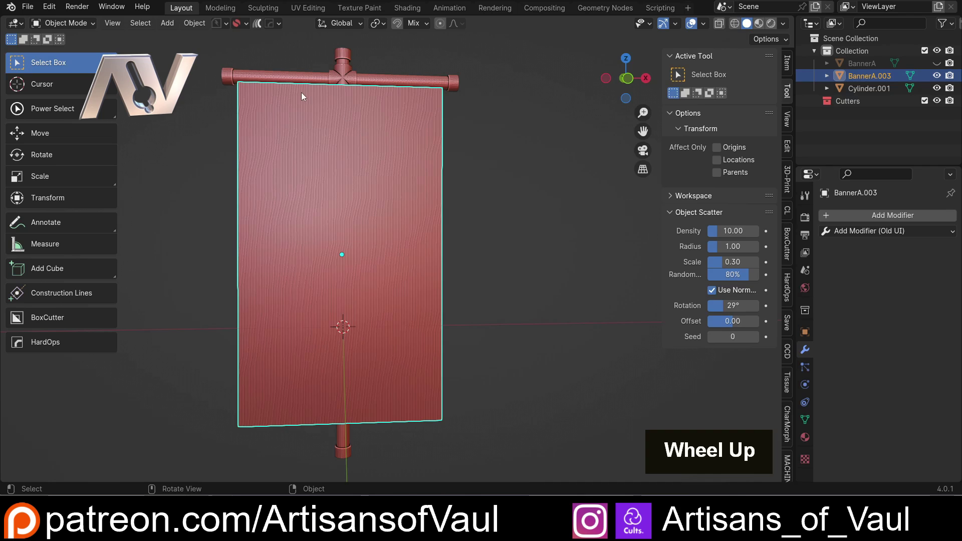
pyautogui.keyDown('shift'); pyautogui.moveTo(302, 92); pyautogui.dragTo(379, 139, button='middle'); pyautogui.keyUp('shift')
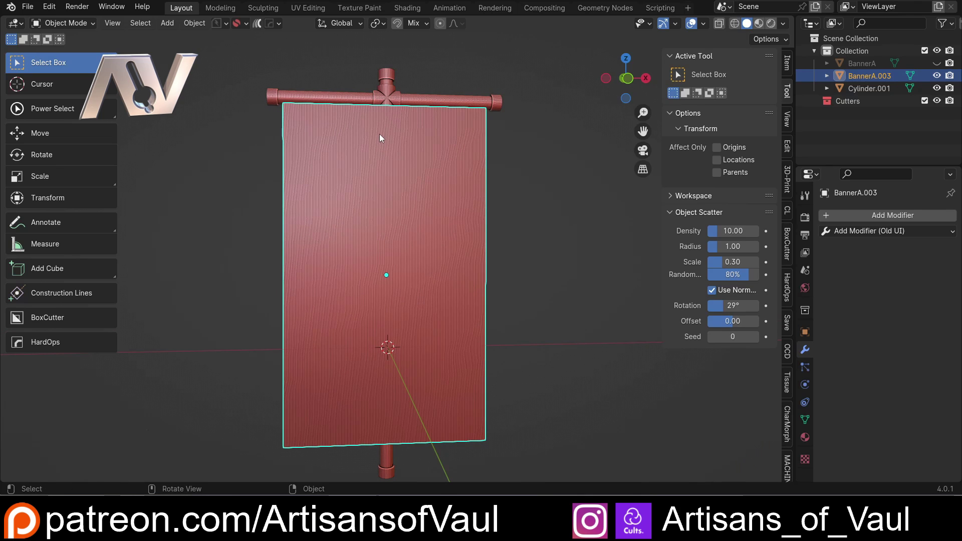
pyautogui.moveTo(328, 129); pyautogui.dragTo(322, 145, button='middle')
# Save the file and put the remaining banner into Sculpt Mode.
pyautogui.hotkey('ctrl', 's')
pyautogui.click(361, 169)
pyautogui.press('Tab')
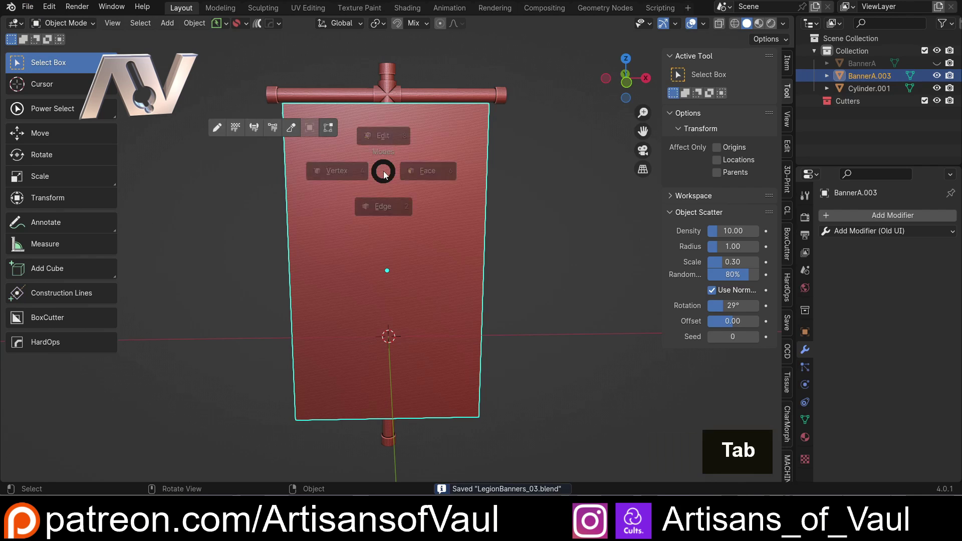
pyautogui.click(292, 130)
pyautogui.moveTo(292, 131)
pyautogui.keyDown('shift'); pyautogui.mouseDown(button='middle')
pyautogui.moveTo(291, 233)
pyautogui.moveTo(286, 195)
pyautogui.moveTo(266, 174)
pyautogui.moveTo(216, 155)
pyautogui.moveTo(215, 175)
pyautogui.mouseUp(button='middle'); pyautogui.keyUp('shift')
pyautogui.scroll(3, 290, 239)
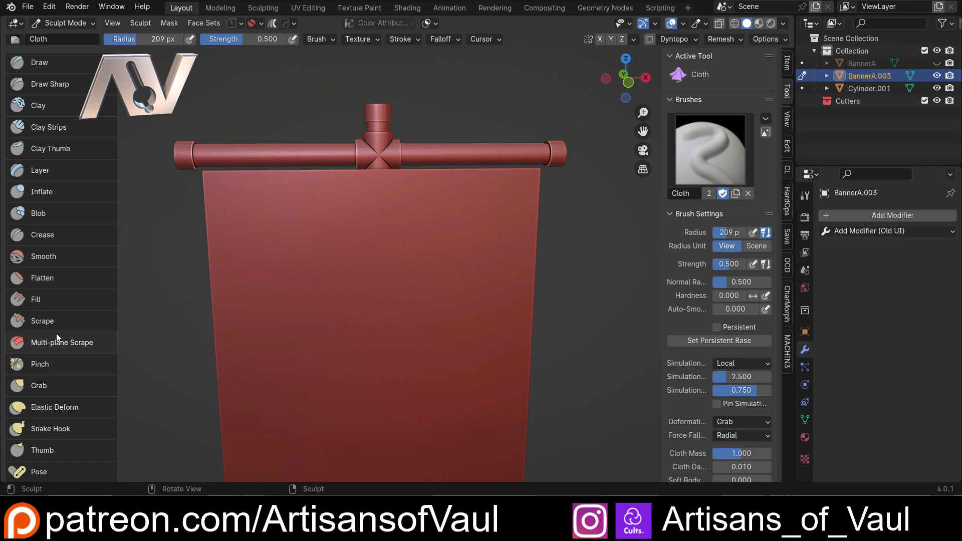
# Choose the Mask brush, set its strength to 1.000 and mask the banner's upper-left corner beneath the crossbar.
pyautogui.scroll(-10, 53, 322)
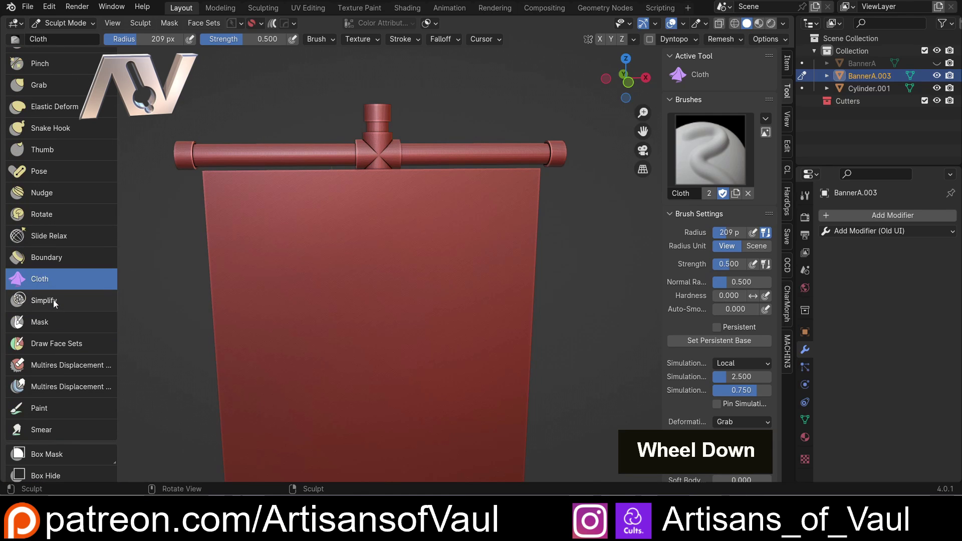
pyautogui.click(48, 322)
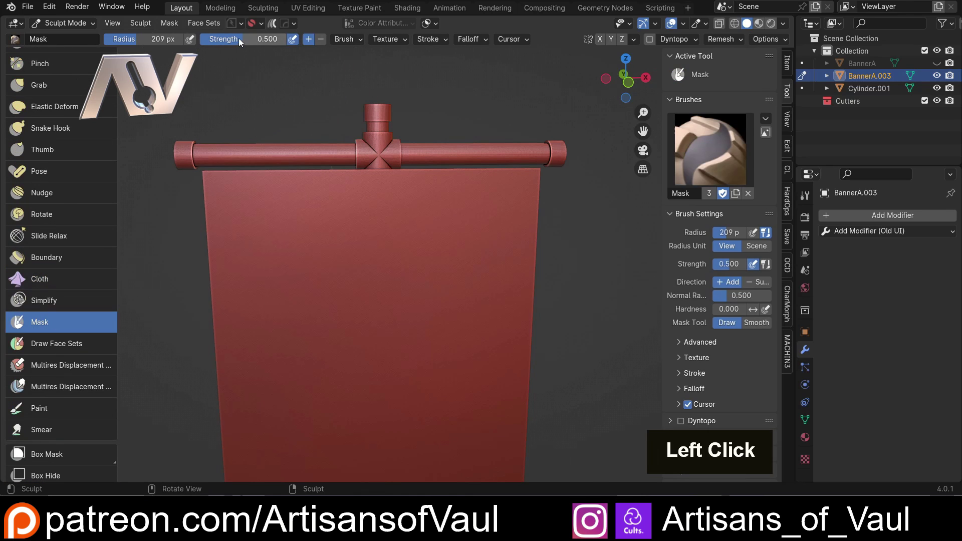
pyautogui.moveTo(239, 38); pyautogui.dragTo(281, 38)
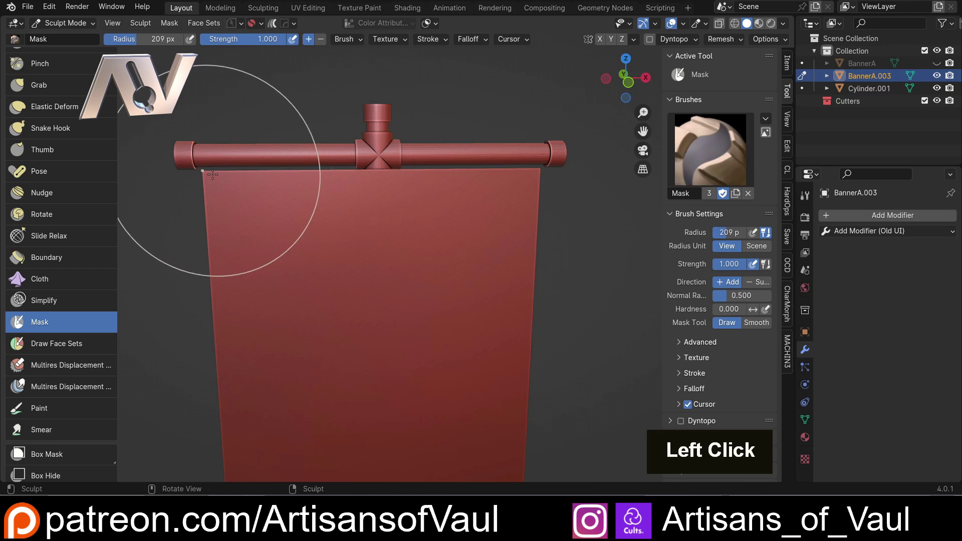
pyautogui.moveTo(279, 171)
pyautogui.mouseDown()
pyautogui.moveTo(225, 170)
pyautogui.moveTo(249, 172)
pyautogui.mouseUp()
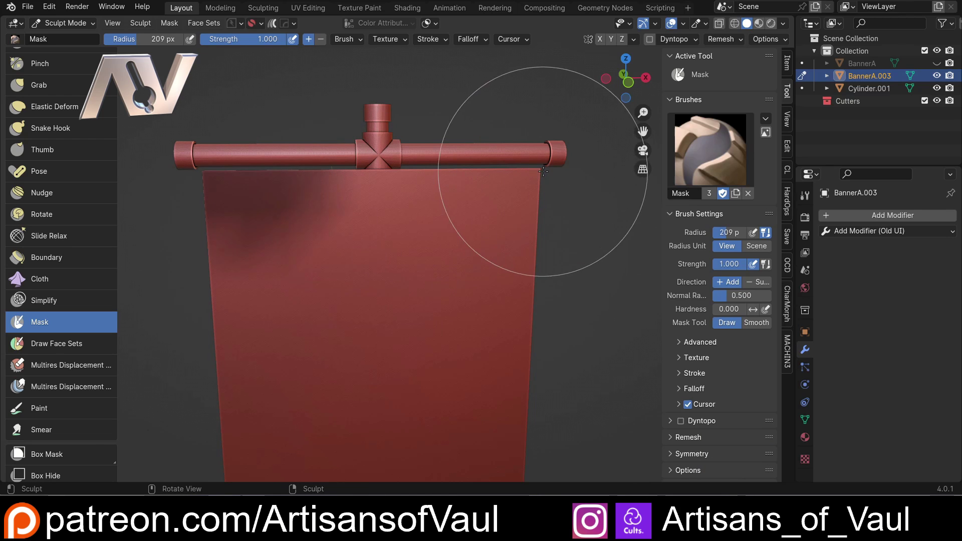
# Mask the banner's upper-right corner with a 102 px brush and erase the excess mask below both corners.
pyautogui.press('f')
pyautogui.click(489, 171)
pyautogui.moveTo(528, 167); pyautogui.dragTo(474, 171)
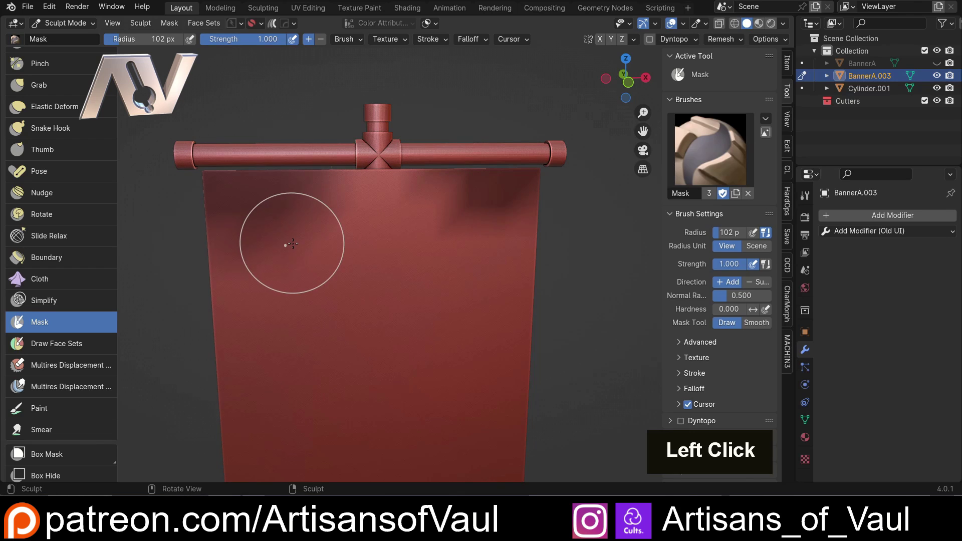
pyautogui.moveTo(208, 247)
pyautogui.keyDown('ctrl'); pyautogui.mouseDown()
pyautogui.moveTo(327, 233)
pyautogui.moveTo(232, 187)
pyautogui.moveTo(289, 173)
pyautogui.mouseUp(); pyautogui.keyUp('ctrl')
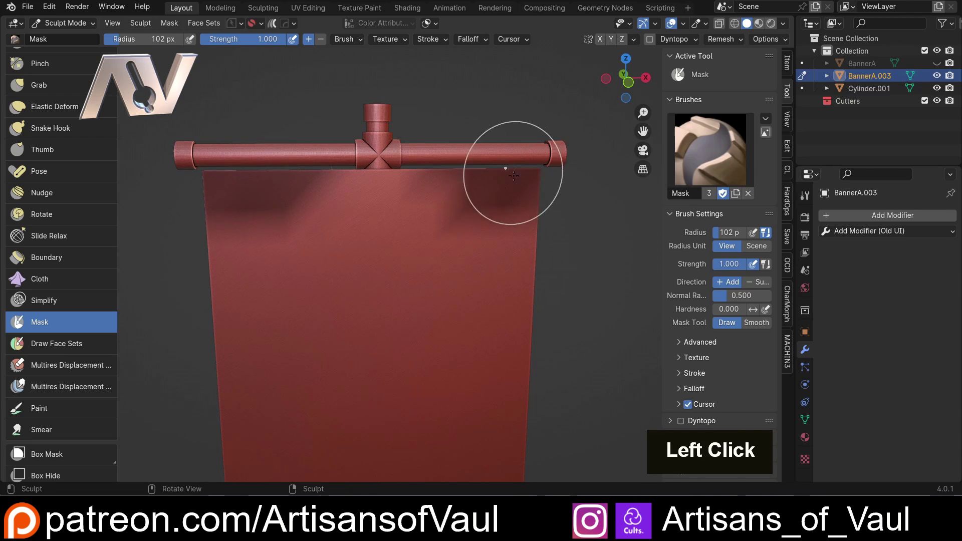
pyautogui.moveTo(509, 268)
pyautogui.keyDown('ctrl'); pyautogui.mouseDown()
pyautogui.moveTo(474, 243)
pyautogui.moveTo(221, 254)
pyautogui.mouseUp(); pyautogui.keyUp('ctrl')
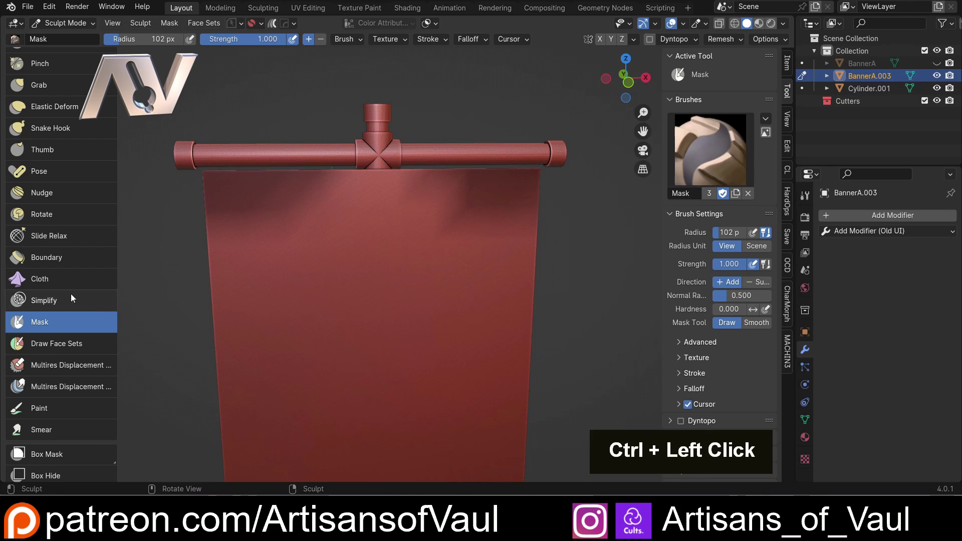
# Switch to the Cloth brush and set its radius to 184 px.
pyautogui.click(39, 279)
pyautogui.scroll(-8, 392, 285)
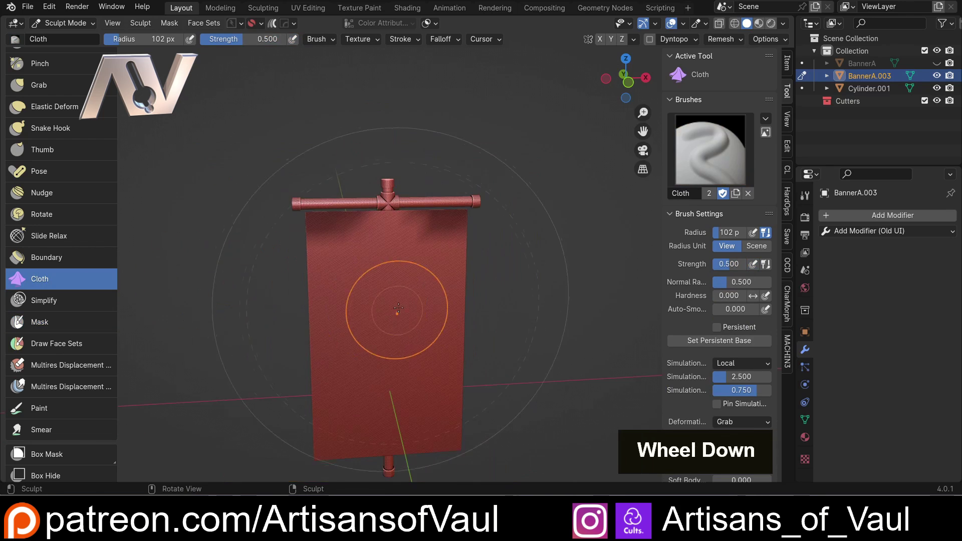
pyautogui.scroll(5, 389, 284)
pyautogui.keyDown('shift'); pyautogui.moveTo(389, 284); pyautogui.dragTo(392, 260, button='middle'); pyautogui.keyUp('shift')
pyautogui.press('f')
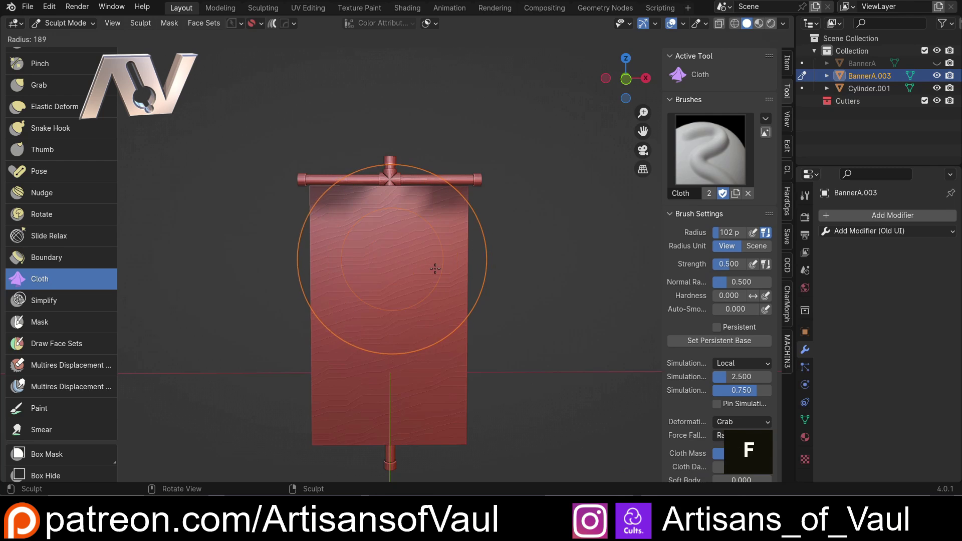
pyautogui.click(432, 269)
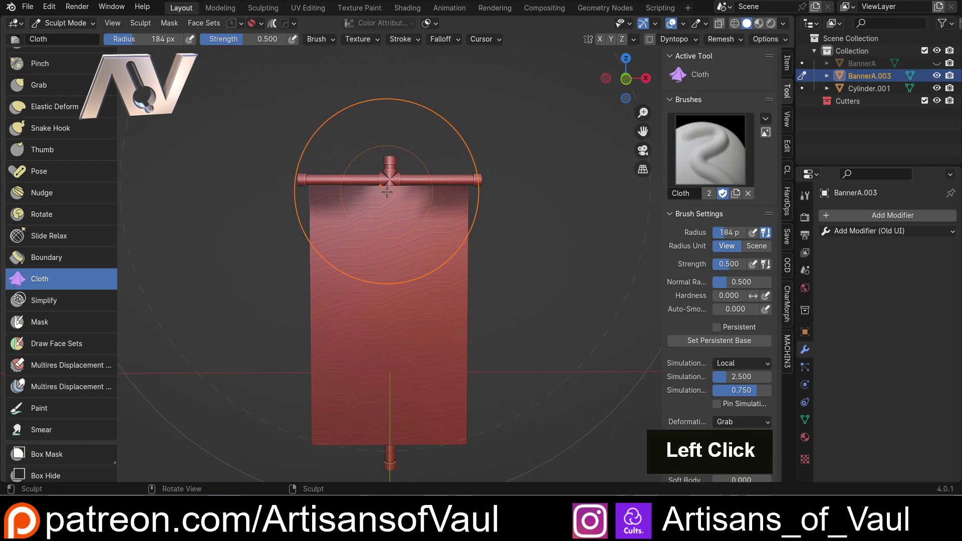
# Pull the cloth down from the banner's top centre between the masked corners and tug its lower part sideways to spread folds.
pyautogui.moveTo(391, 197); pyautogui.dragTo(395, 363)
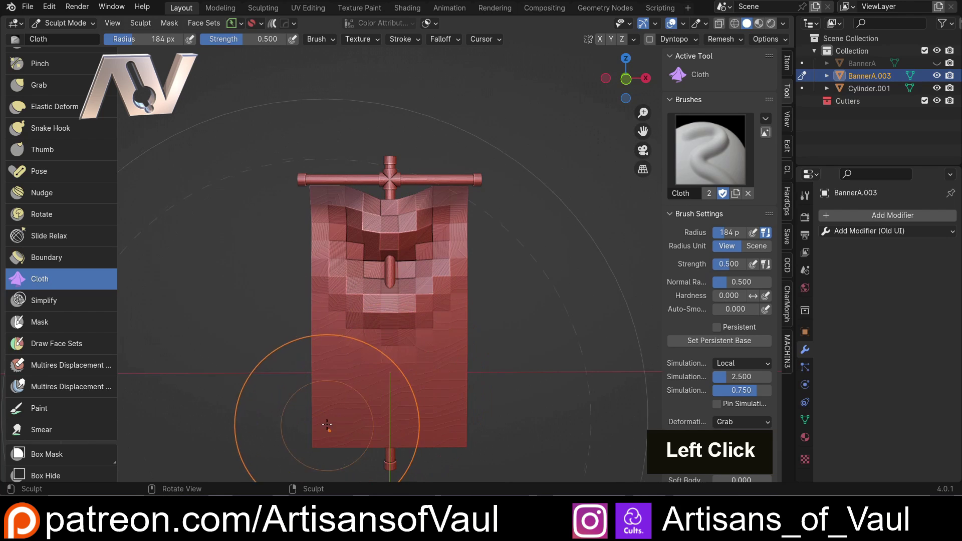
pyautogui.moveTo(282, 416)
pyautogui.mouseDown(button='middle')
pyautogui.moveTo(354, 414)
pyautogui.moveTo(346, 418)
pyautogui.mouseUp(button='middle')
pyautogui.moveTo(346, 418); pyautogui.dragTo(397, 412)
pyautogui.moveTo(397, 412)
pyautogui.mouseDown(button='middle')
pyautogui.moveTo(441, 332)
pyautogui.moveTo(440, 271)
pyautogui.mouseUp(button='middle')
pyautogui.scroll(3, 440, 270)
pyautogui.moveTo(438, 271); pyautogui.dragTo(438, 271)
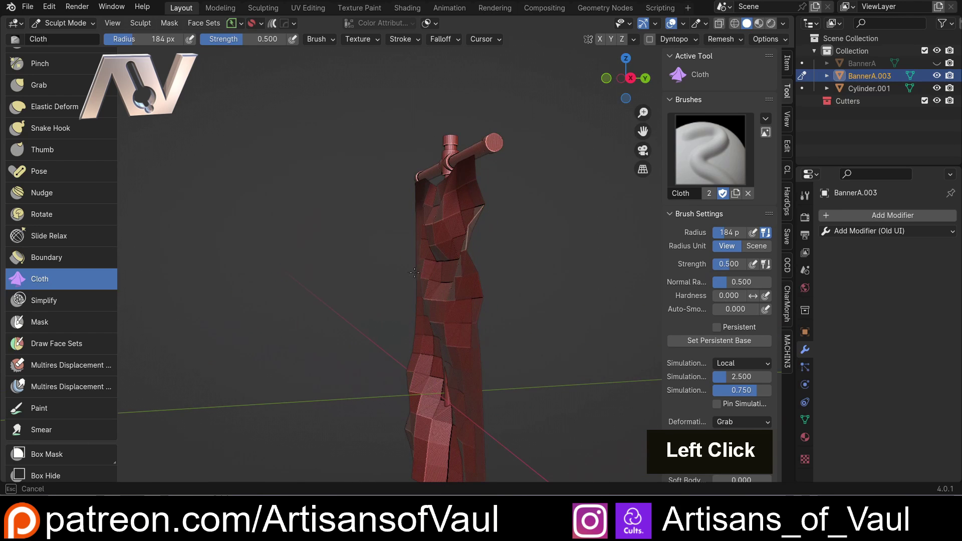
# Push and pull the banner's lower half from side and angled views so the cloth twists away from the pole.
pyautogui.moveTo(430, 432)
pyautogui.mouseDown()
pyautogui.moveTo(461, 385)
pyautogui.moveTo(412, 398)
pyautogui.mouseUp()
pyautogui.moveTo(411, 398); pyautogui.dragTo(553, 387, button='middle')
pyautogui.moveTo(432, 387); pyautogui.dragTo(483, 382)
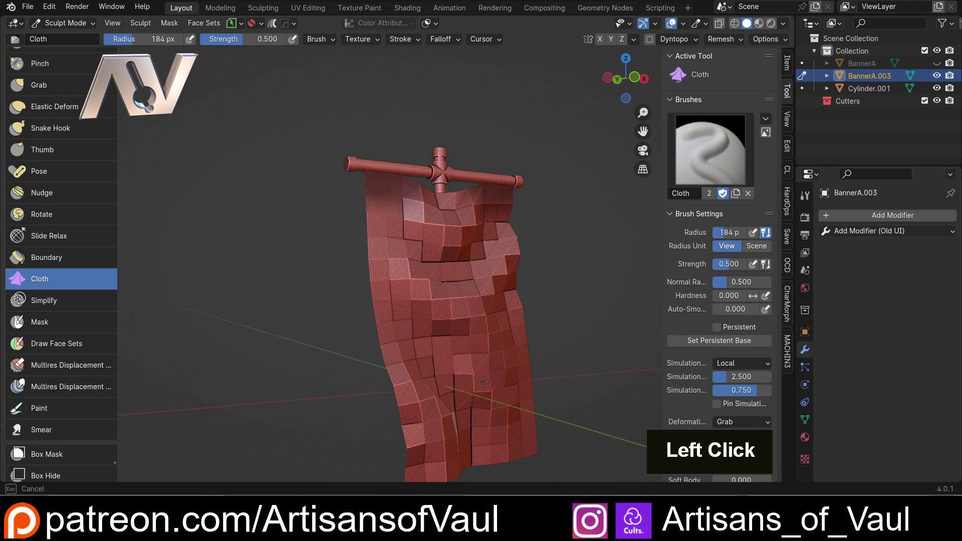
pyautogui.moveTo(545, 432); pyautogui.dragTo(364, 338, button='middle')
pyautogui.scroll(3, 363, 338)
pyautogui.moveTo(357, 401)
pyautogui.mouseDown(button='middle')
pyautogui.moveTo(333, 407)
pyautogui.moveTo(354, 408)
pyautogui.mouseUp(button='middle')
pyautogui.moveTo(354, 408); pyautogui.dragTo(392, 399)
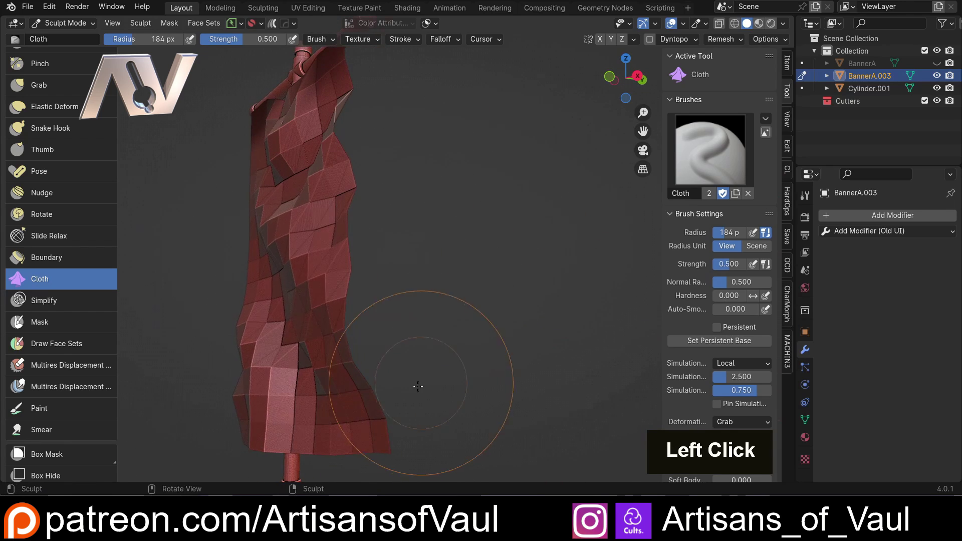
# Shape the flared bottom edge of the banner with further cloth strokes and check the drape from the front and side.
pyautogui.moveTo(418, 386); pyautogui.dragTo(297, 399, button='middle')
pyautogui.moveTo(376, 419); pyautogui.dragTo(346, 398)
pyautogui.moveTo(346, 398); pyautogui.dragTo(450, 360, button='middle')
pyautogui.scroll(-4, 451, 360)
pyautogui.moveTo(393, 340)
pyautogui.keyDown('shift'); pyautogui.mouseDown(button='middle')
pyautogui.moveTo(379, 334)
pyautogui.moveTo(398, 369)
pyautogui.mouseUp(button='middle'); pyautogui.keyUp('shift')
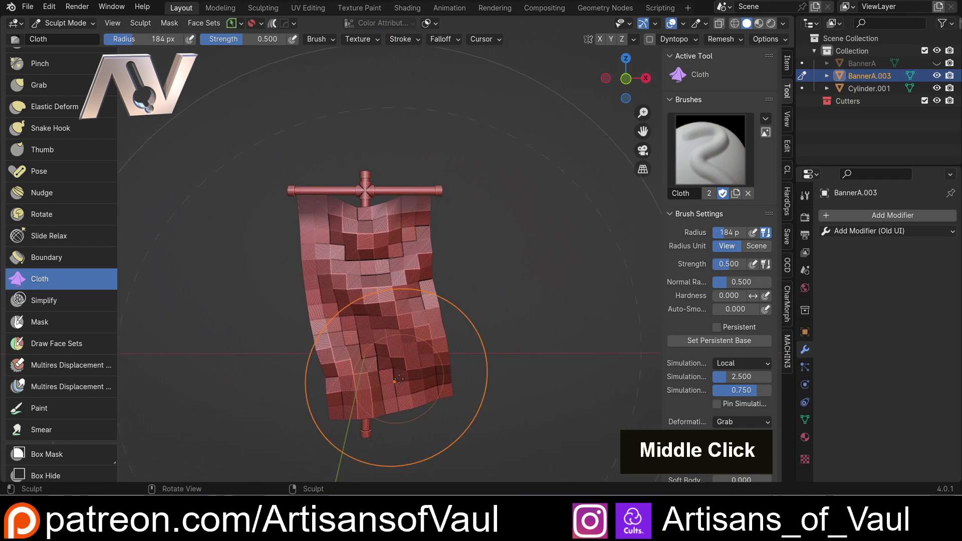
pyautogui.scroll(3, 398, 380)
pyautogui.moveTo(319, 207); pyautogui.dragTo(281, 215, button='middle')
pyautogui.scroll(-3, 280, 216)
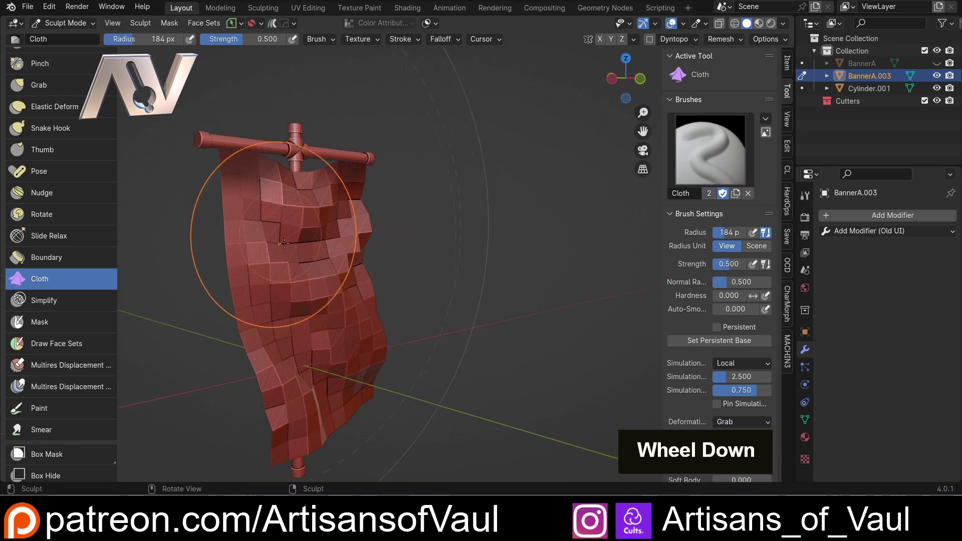
# Examine the banner's folds and bottom edge closely from the front and from angled views.
pyautogui.scroll(3, 343, 254)
pyautogui.moveTo(343, 255); pyautogui.dragTo(397, 211, button='middle')
pyautogui.scroll(-2, 365, 376)
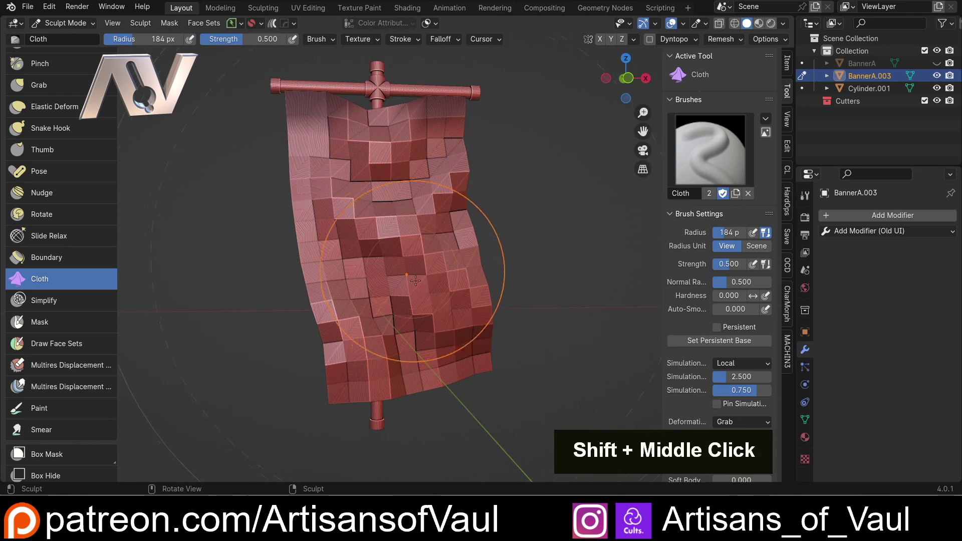
pyautogui.scroll(2, 447, 287)
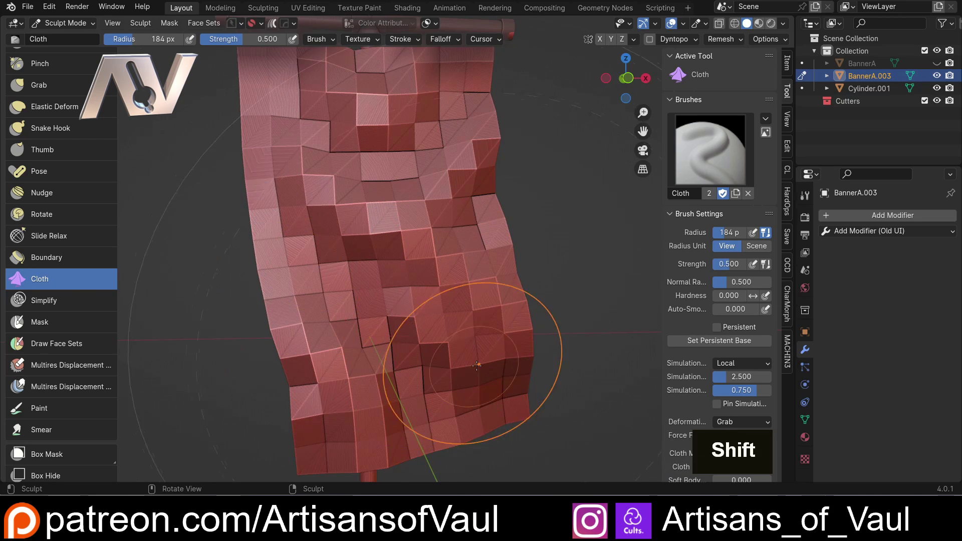
pyautogui.keyDown('shift'); pyautogui.moveTo(472, 347); pyautogui.dragTo(490, 270, button='middle'); pyautogui.keyUp('shift')
pyautogui.scroll(4, 440, 300)
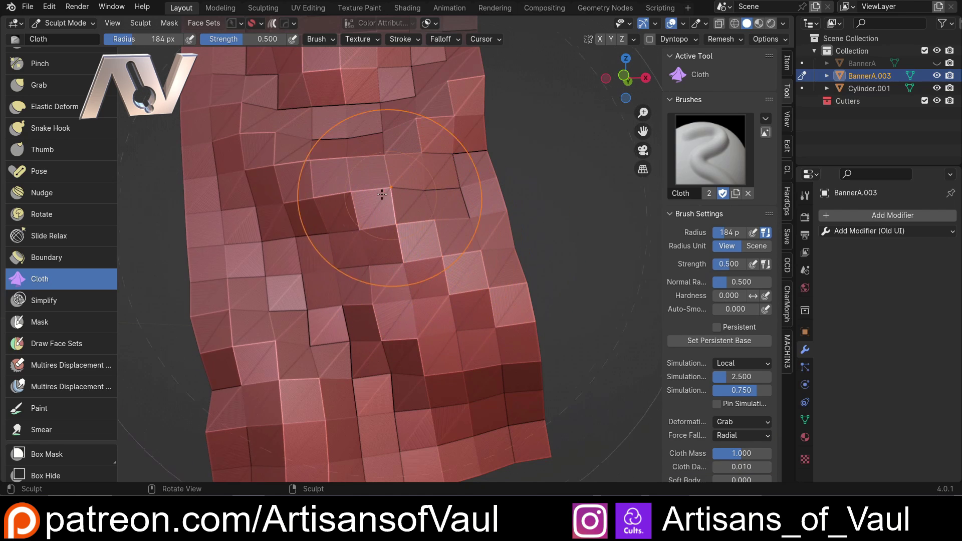
pyautogui.keyDown('shift'); pyautogui.moveTo(386, 381); pyautogui.dragTo(411, 225, button='middle'); pyautogui.keyUp('shift')
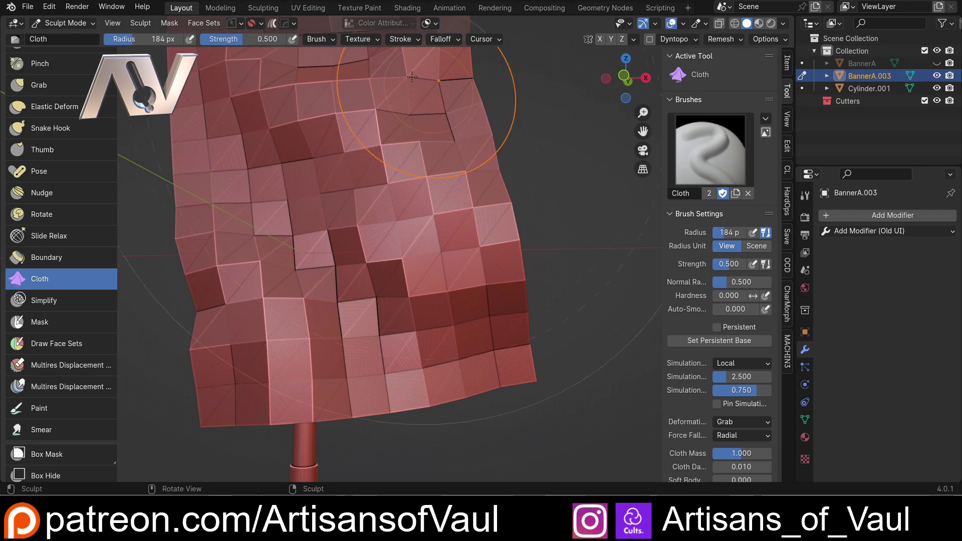
pyautogui.moveTo(410, 266); pyautogui.dragTo(416, 295, button='middle')
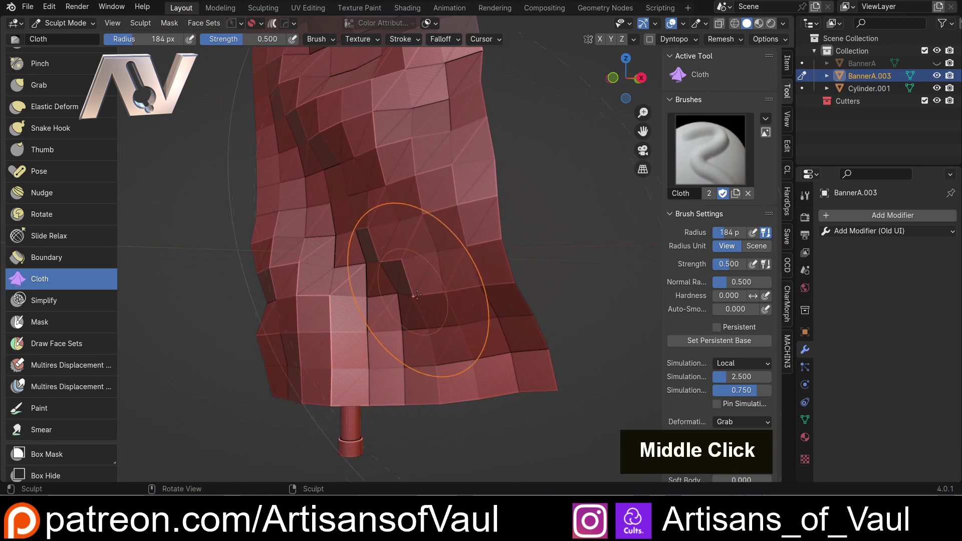
# Try to pull the banner's lower right edge outward with the Grab brush, and undo the strokes.
pyautogui.click(42, 89)
pyautogui.moveTo(480, 317)
pyautogui.keyDown('shift'); pyautogui.mouseDown(button='middle')
pyautogui.moveTo(407, 324)
pyautogui.moveTo(382, 305)
pyautogui.mouseUp(button='middle'); pyautogui.keyUp('shift')
pyautogui.moveTo(383, 305); pyautogui.dragTo(421, 297, button='middle')
pyautogui.moveTo(422, 284); pyautogui.dragTo(497, 286)
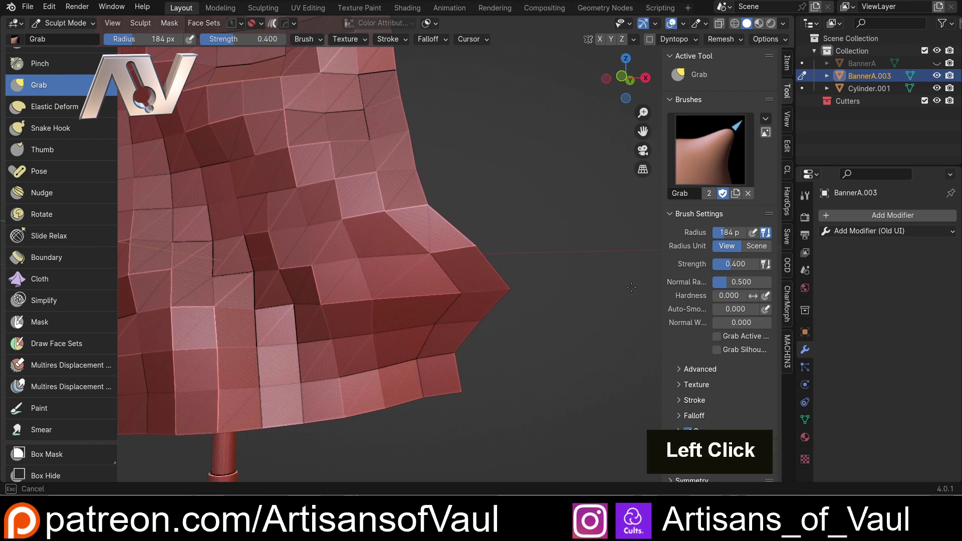
pyautogui.moveTo(631, 287); pyautogui.dragTo(660, 287)
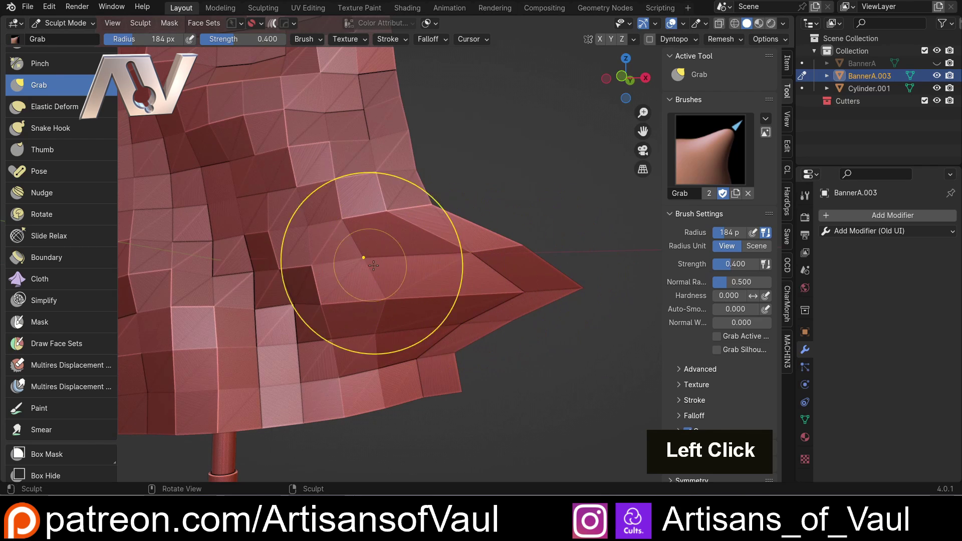
pyautogui.hotkey('ctrl', 'z')
pyautogui.hotkey('ctrl', 'z')
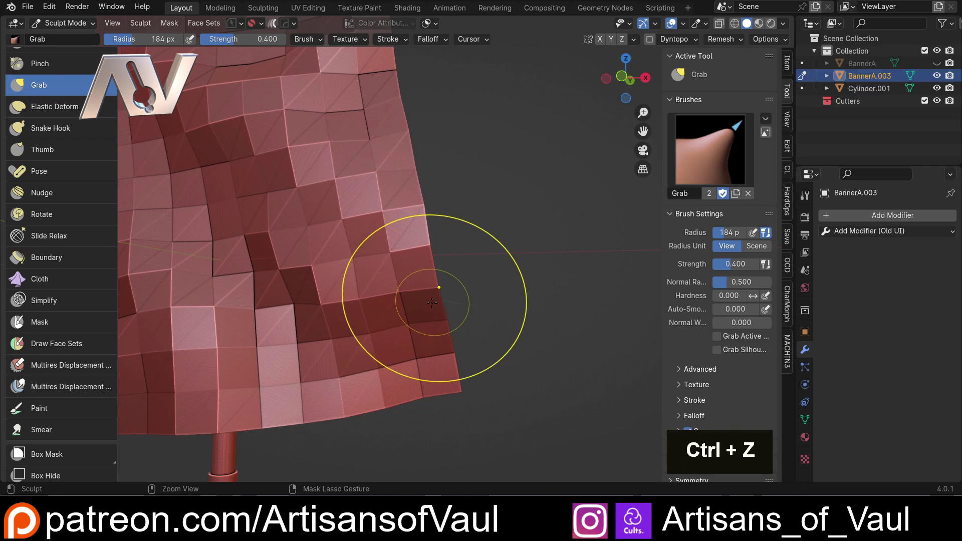
# Try to tug the banner's lower right edge far outward with the Cloth brush, and undo the stroke.
pyautogui.click(37, 280)
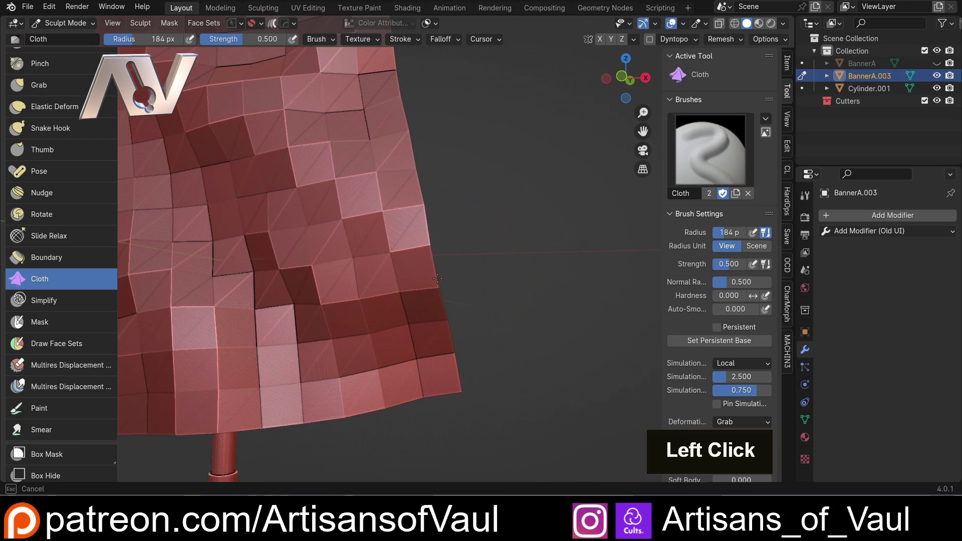
pyautogui.moveTo(437, 278); pyautogui.dragTo(957, 280)
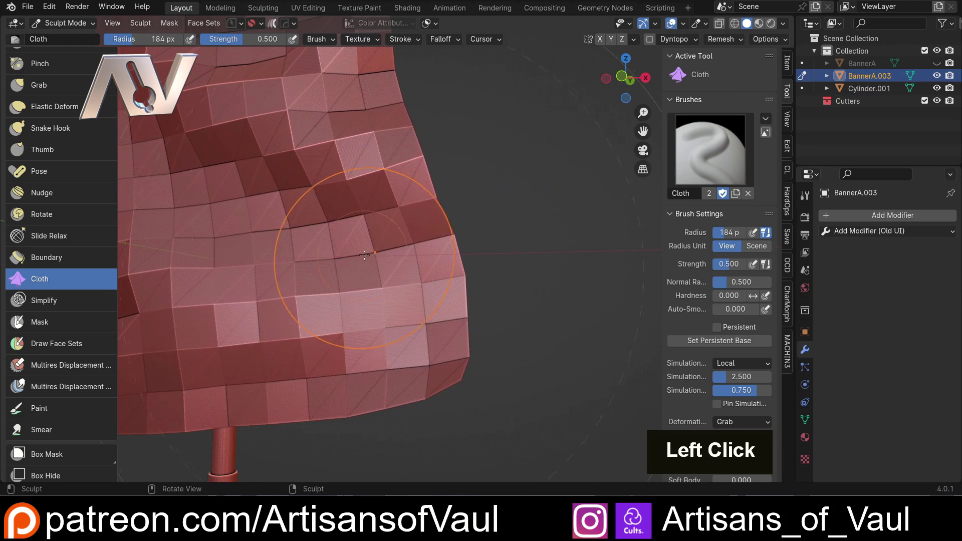
pyautogui.scroll(-4, 364, 255)
pyautogui.moveTo(423, 266); pyautogui.dragTo(653, 256)
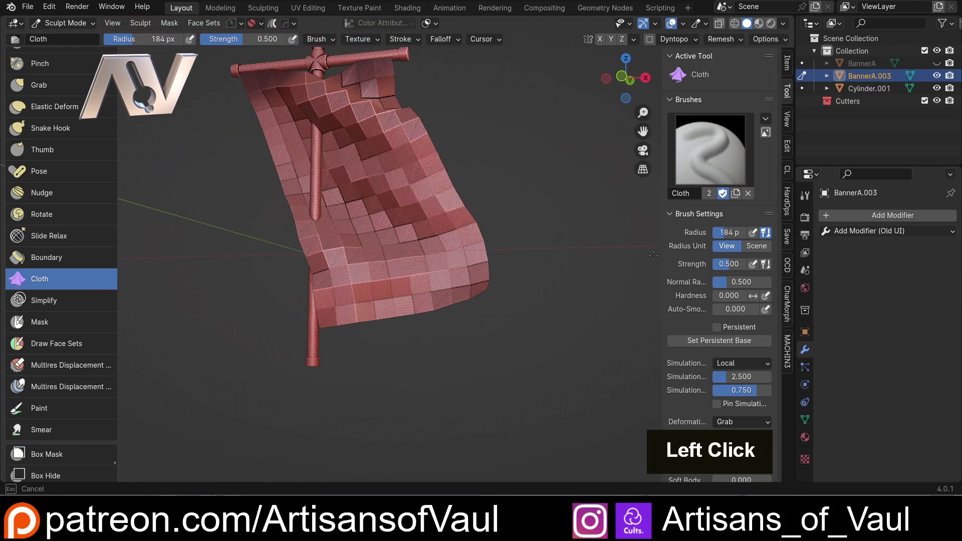
pyautogui.hotkey('ctrl', 'z')
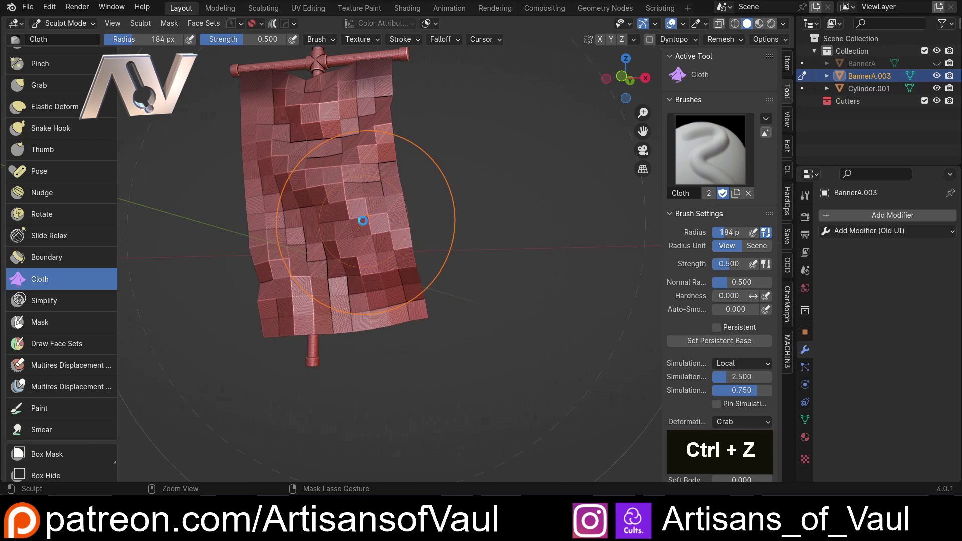
# Tug the banner's lower left corner from behind with the Cloth brush to reshape the bottom edge.
pyautogui.scroll(3, 353, 274)
pyautogui.moveTo(353, 274)
pyautogui.mouseDown(button='middle')
pyautogui.moveTo(238, 330)
pyautogui.moveTo(386, 275)
pyautogui.moveTo(537, 279)
pyautogui.moveTo(504, 354)
pyautogui.mouseUp(button='middle')
pyautogui.moveTo(331, 344); pyautogui.dragTo(329, 342)
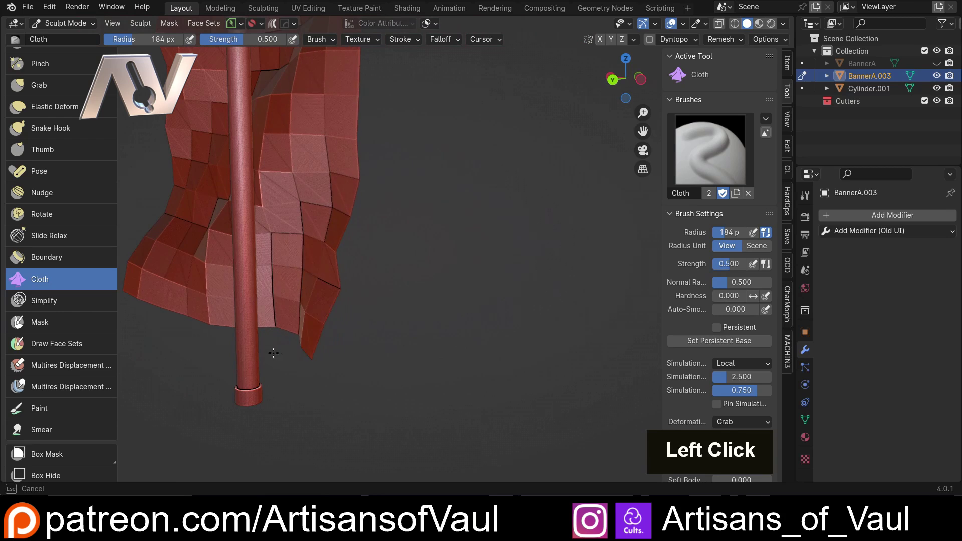
pyautogui.moveTo(373, 314); pyautogui.dragTo(323, 182, button='middle')
pyautogui.scroll(-4, 323, 182)
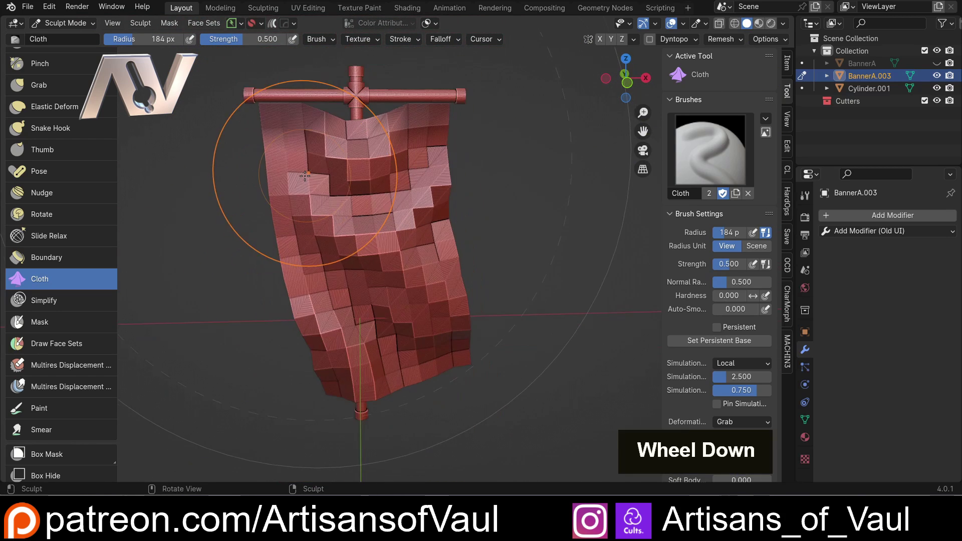
# Add a level 1 Multires subdivision to the banner.
pyautogui.keyDown('shift'); pyautogui.moveTo(257, 193); pyautogui.dragTo(312, 188, button='middle'); pyautogui.keyUp('shift')
pyautogui.scroll(2, 312, 189)
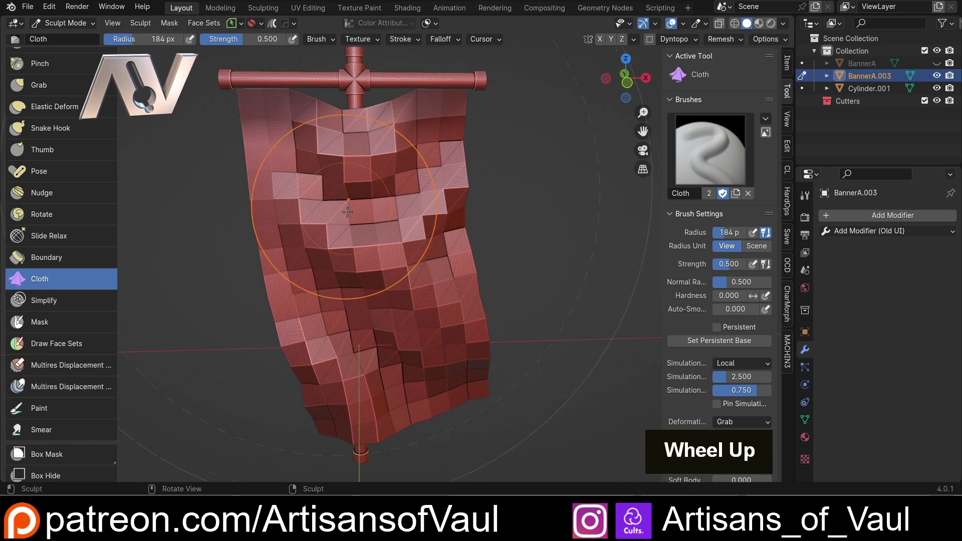
pyautogui.scroll(3, 350, 170)
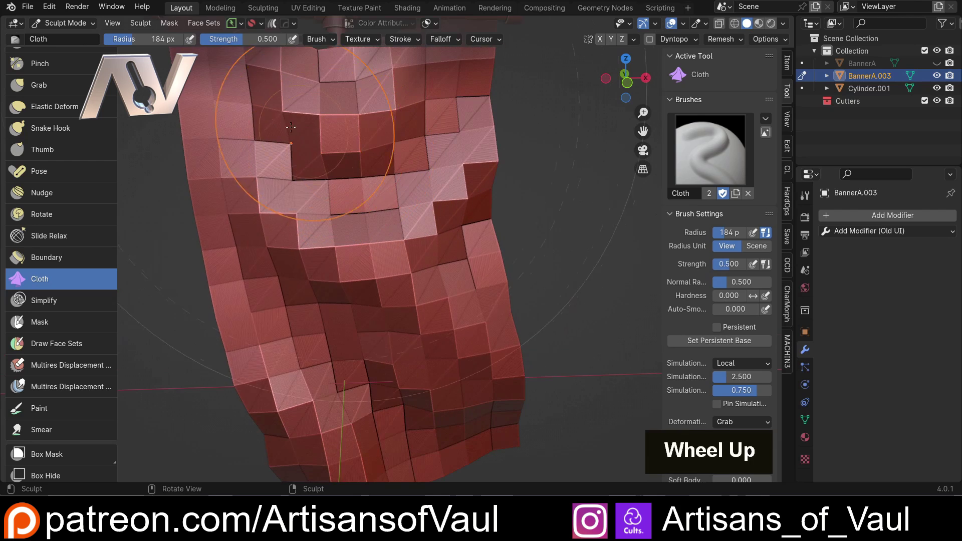
pyautogui.keyDown('shift'); pyautogui.moveTo(350, 172); pyautogui.dragTo(409, 233, button='middle'); pyautogui.keyUp('shift')
pyautogui.moveTo(392, 296); pyautogui.dragTo(334, 204, button='middle')
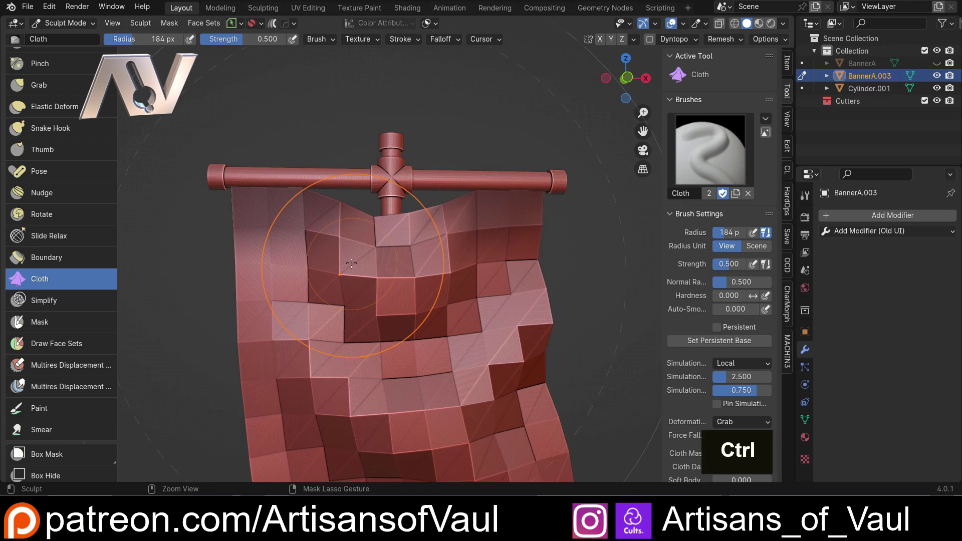
pyautogui.hotkey('ctrl', '1')
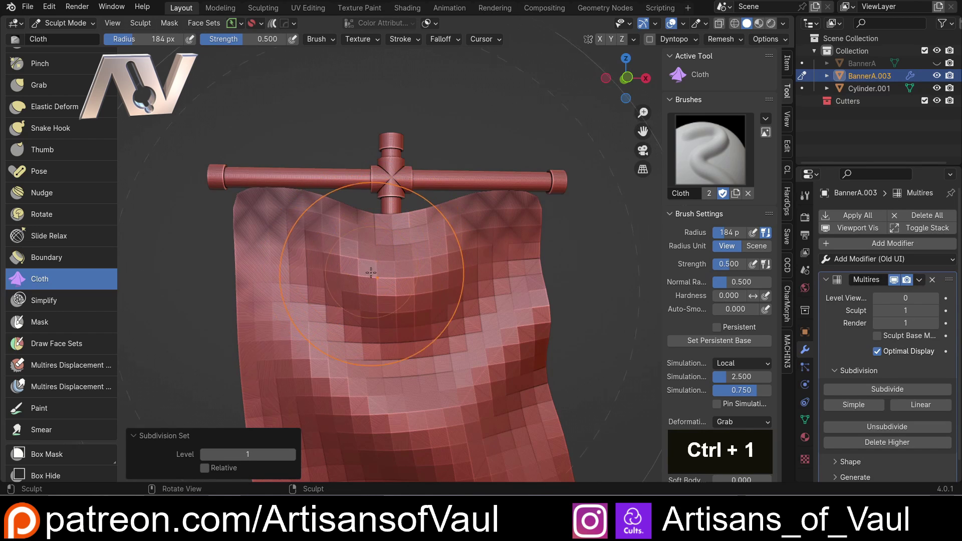
# Examine the subdivided banner's folds, bottom edge and top corners beneath the crossbar.
pyautogui.scroll(-3, 300, 430)
pyautogui.keyDown('shift'); pyautogui.moveTo(300, 431); pyautogui.dragTo(455, 233, button='middle'); pyautogui.keyUp('shift')
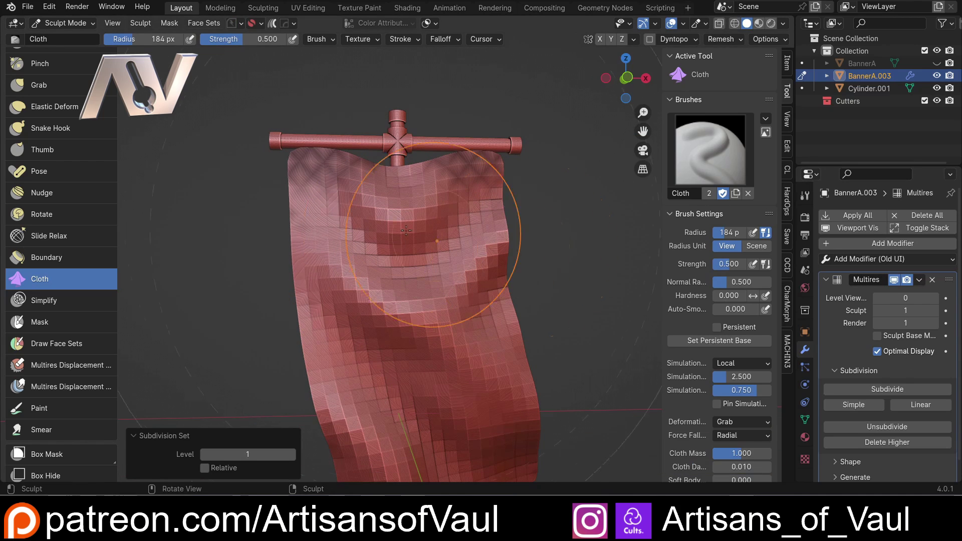
pyautogui.keyDown('shift'); pyautogui.moveTo(392, 337); pyautogui.dragTo(379, 248, button='middle'); pyautogui.keyUp('shift')
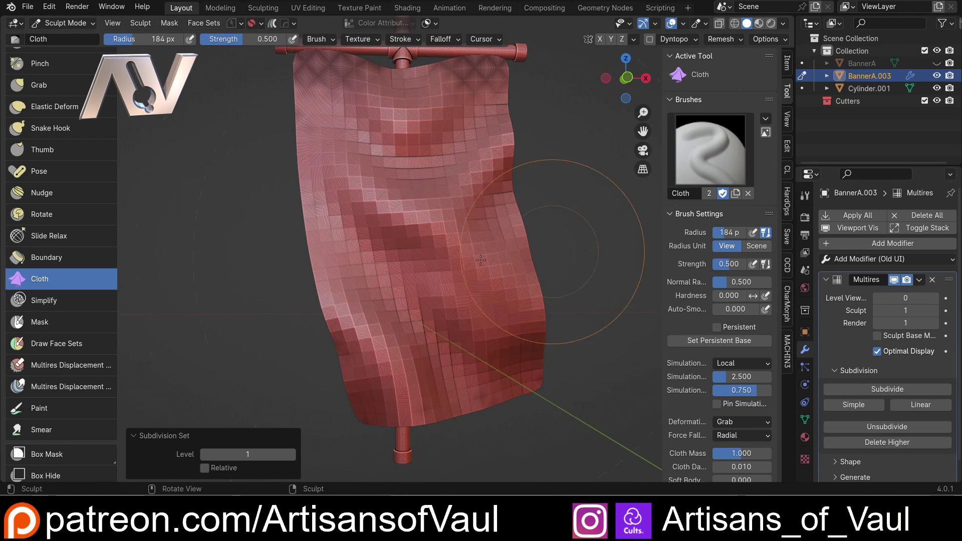
pyautogui.keyDown('shift'); pyautogui.moveTo(362, 205); pyautogui.dragTo(363, 258, button='middle'); pyautogui.keyUp('shift')
pyautogui.scroll(3, 362, 257)
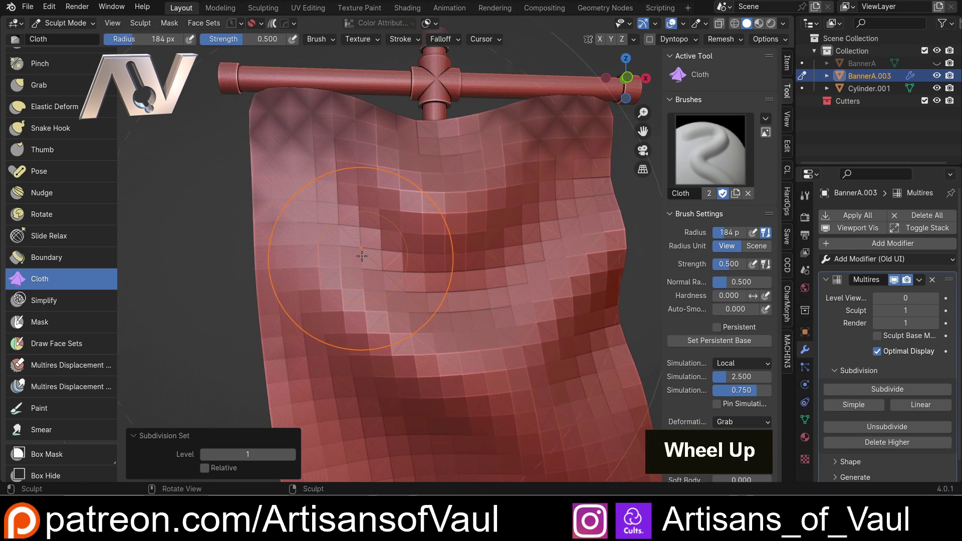
pyautogui.moveTo(279, 193); pyautogui.dragTo(258, 202, button='middle')
pyautogui.scroll(-4, 386, 223)
pyautogui.moveTo(441, 381)
pyautogui.keyDown('shift'); pyautogui.mouseDown(button='middle')
pyautogui.moveTo(397, 272)
pyautogui.moveTo(379, 270)
pyautogui.moveTo(443, 206)
pyautogui.moveTo(406, 232)
pyautogui.moveTo(451, 182)
pyautogui.moveTo(404, 351)
pyautogui.moveTo(449, 229)
pyautogui.moveTo(410, 248)
pyautogui.mouseUp(button='middle'); pyautogui.keyUp('shift')
pyautogui.scroll(3, 403, 350)
pyautogui.keyDown('shift'); pyautogui.moveTo(308, 176); pyautogui.dragTo(398, 298, button='middle'); pyautogui.keyUp('shift')
pyautogui.scroll(4, 376, 246)
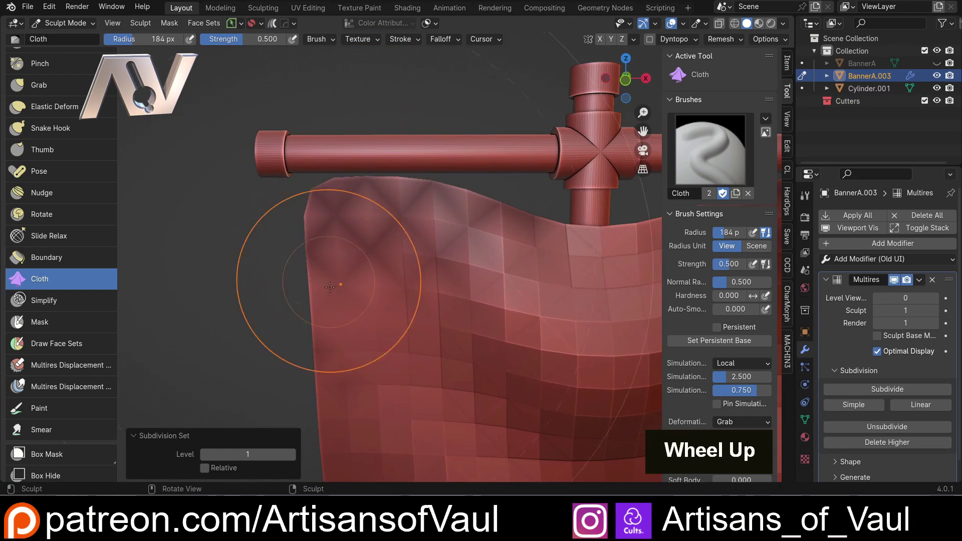
pyautogui.scroll(-3, 344, 215)
pyautogui.moveTo(344, 215)
pyautogui.keyDown('shift'); pyautogui.mouseDown(button='middle')
pyautogui.moveTo(405, 262)
pyautogui.moveTo(362, 225)
pyautogui.mouseUp(button='middle'); pyautogui.keyUp('shift')
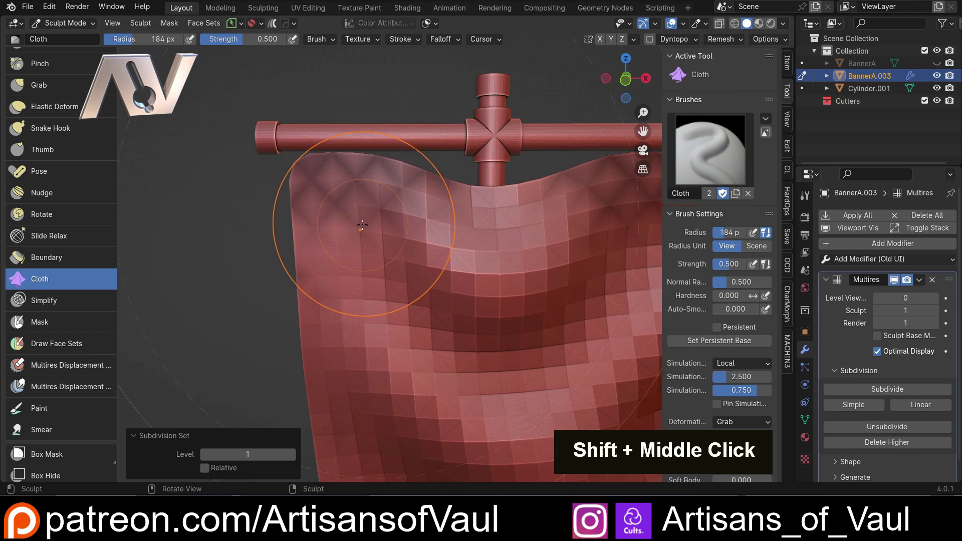
# Open the banner in Edit Mode with edge selection and select its left and top border edges.
pyautogui.press('Tab')
pyautogui.click(325, 174)
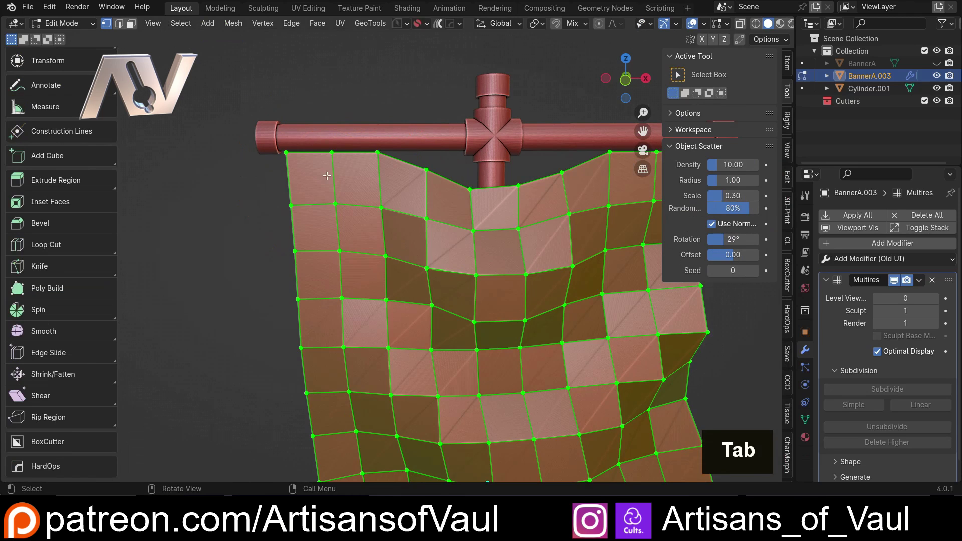
pyautogui.hotkey('ctrl', 'Tab')
pyautogui.click(351, 253)
pyautogui.keyDown('alt'); pyautogui.click(292, 193); pyautogui.keyUp('alt')
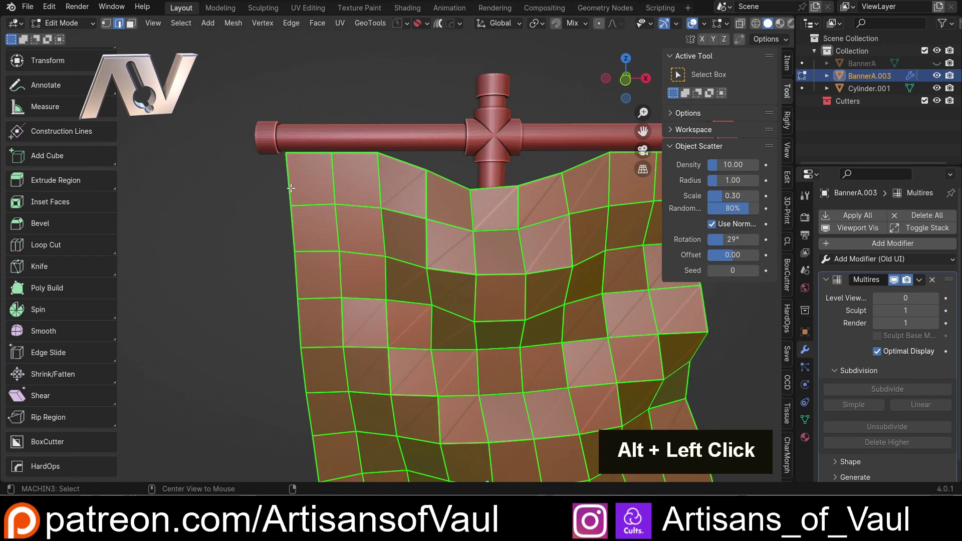
pyautogui.keyDown('alt'); pyautogui.keyDown('shift'); pyautogui.click(316, 159); pyautogui.keyUp('shift'); pyautogui.keyUp('alt')
# Add the banner's right and bottom border edges to the selection and crease the whole border with a factor of 1.000.
pyautogui.keyDown('shift'); pyautogui.moveTo(496, 233); pyautogui.dragTo(294, 160, button='middle'); pyautogui.keyUp('shift')
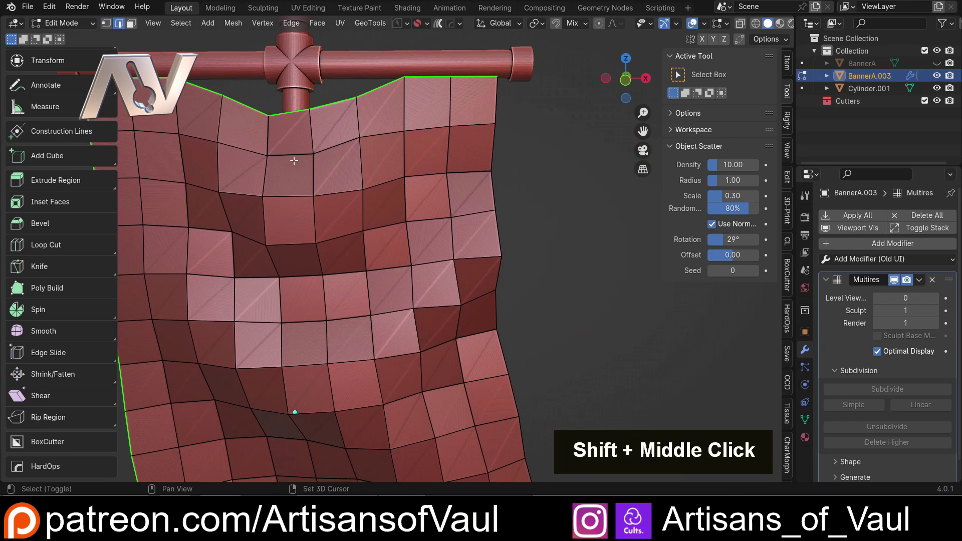
pyautogui.keyDown('alt'); pyautogui.keyDown('shift'); pyautogui.click(488, 152); pyautogui.keyUp('shift'); pyautogui.keyUp('alt')
pyautogui.scroll(-3, 451, 251)
pyautogui.keyDown('shift'); pyautogui.moveTo(450, 251); pyautogui.dragTo(431, 190, button='middle'); pyautogui.keyUp('shift')
pyautogui.keyDown('alt'); pyautogui.keyDown('shift'); pyautogui.click(399, 326); pyautogui.keyUp('shift'); pyautogui.keyUp('alt')
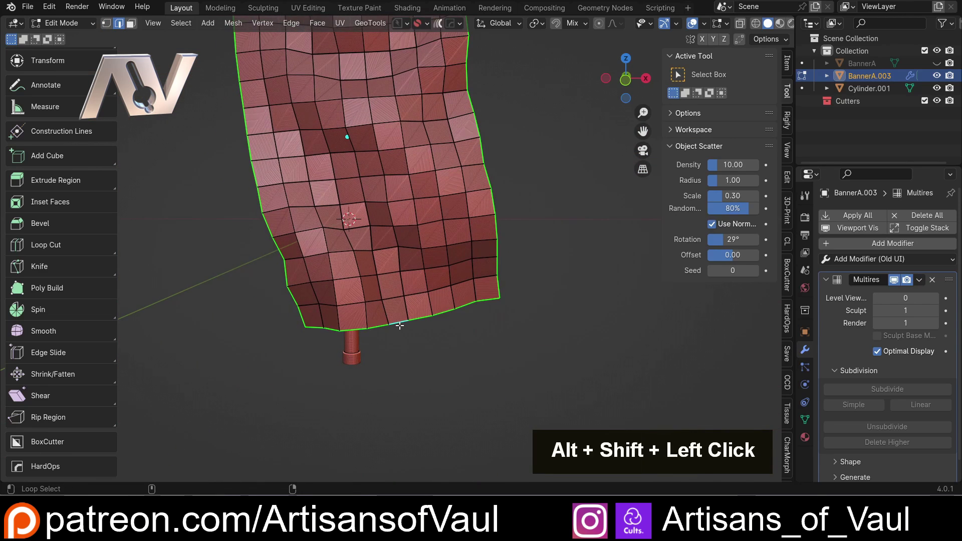
pyautogui.scroll(2, 399, 325)
pyautogui.keyDown('shift'); pyautogui.moveTo(365, 259); pyautogui.dragTo(382, 304, button='middle'); pyautogui.keyUp('shift')
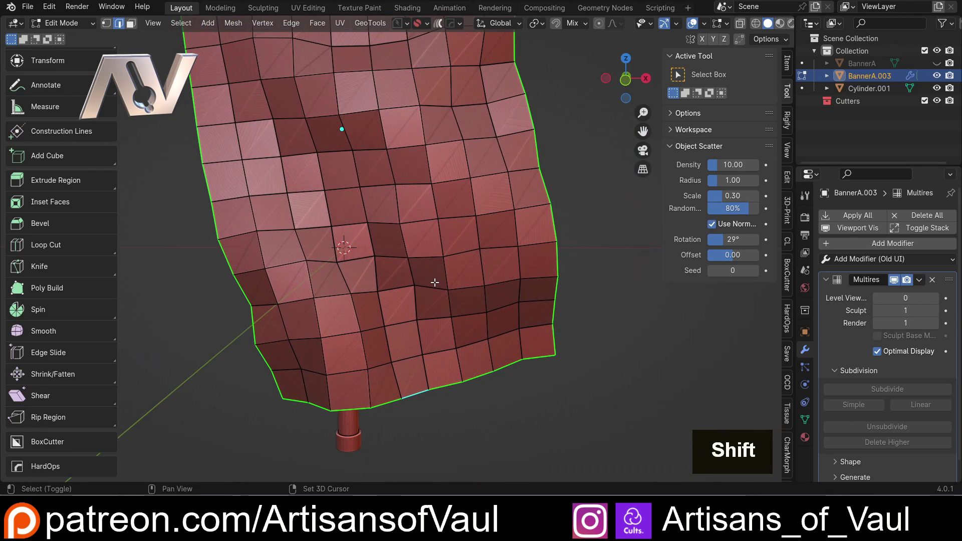
pyautogui.hotkey('shift', 'e')
pyautogui.click(355, 158)
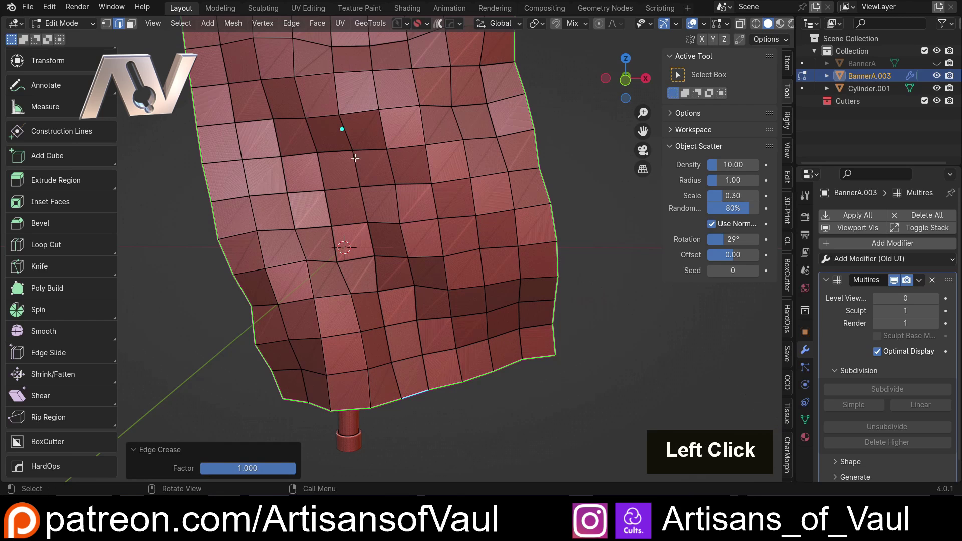
# Reselect the banner's border edge loops and display their mean crease value.
pyautogui.click(209, 253)
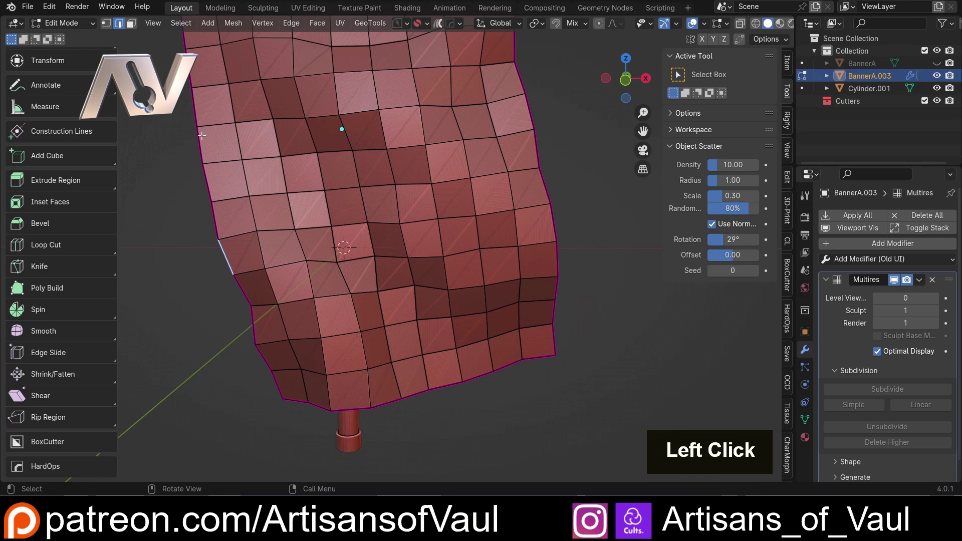
pyautogui.keyDown('shift'); pyautogui.moveTo(506, 109); pyautogui.dragTo(481, 410, button='middle'); pyautogui.keyUp('shift')
pyautogui.keyDown('shift'); pyautogui.moveTo(256, 231); pyautogui.dragTo(311, 214, button='middle'); pyautogui.keyUp('shift')
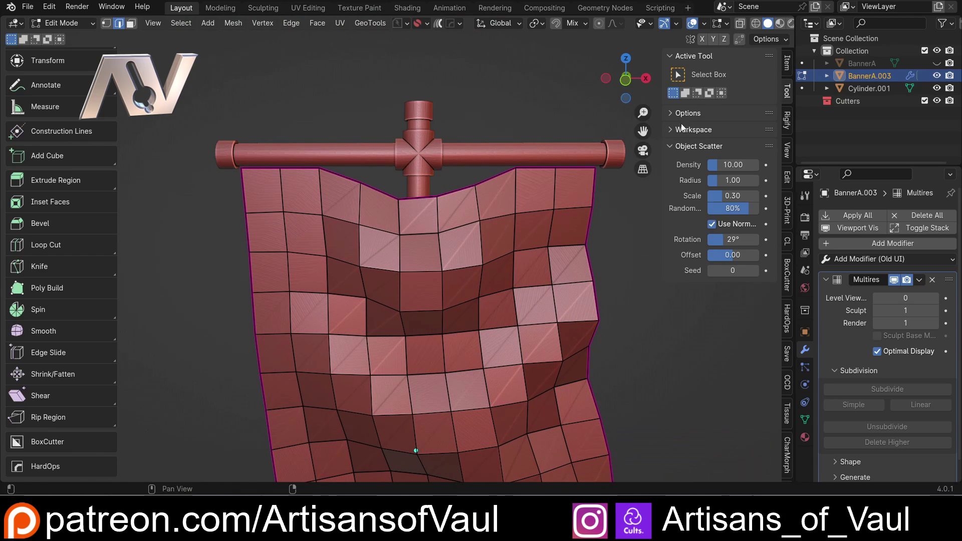
pyautogui.keyDown('alt'); pyautogui.click(577, 168); pyautogui.keyUp('alt')
pyautogui.keyDown('alt'); pyautogui.keyDown('shift'); pyautogui.click(577, 168); pyautogui.keyUp('shift'); pyautogui.keyUp('alt')
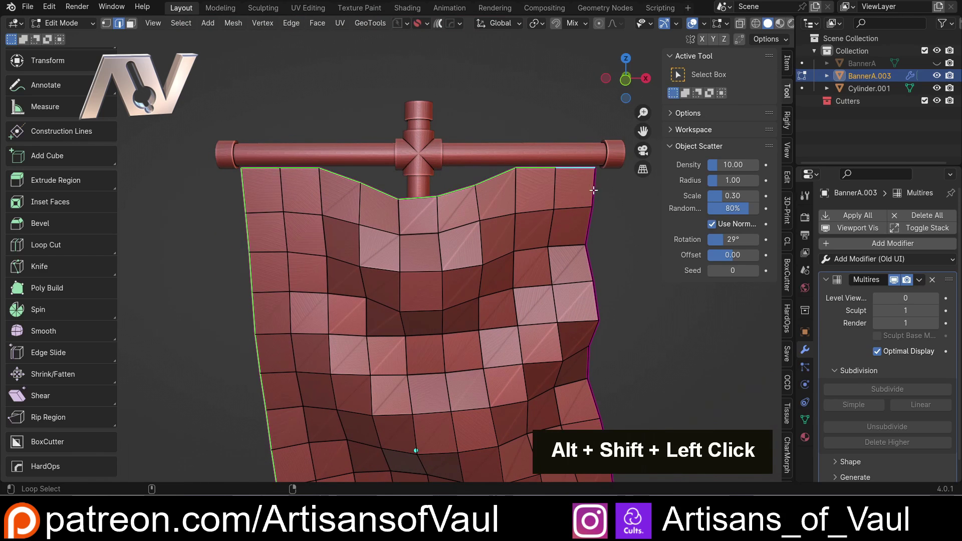
pyautogui.click(786, 68)
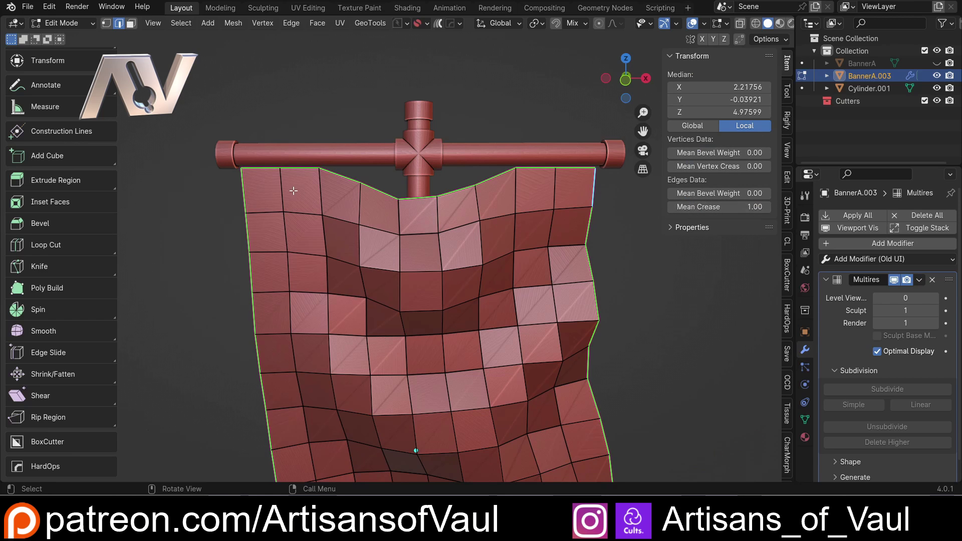
# Return the banner to Sculpt Mode and check its creased border along the top corners and bottom edge.
pyautogui.press('Tab')
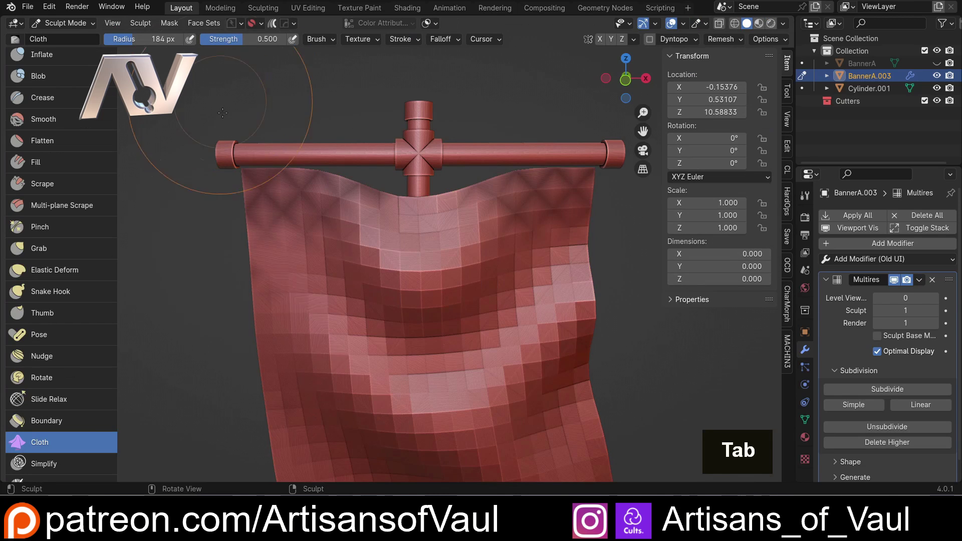
pyautogui.scroll(-2, 247, 140)
pyautogui.keyDown('shift'); pyautogui.moveTo(401, 406); pyautogui.dragTo(440, 268, button='middle'); pyautogui.keyUp('shift')
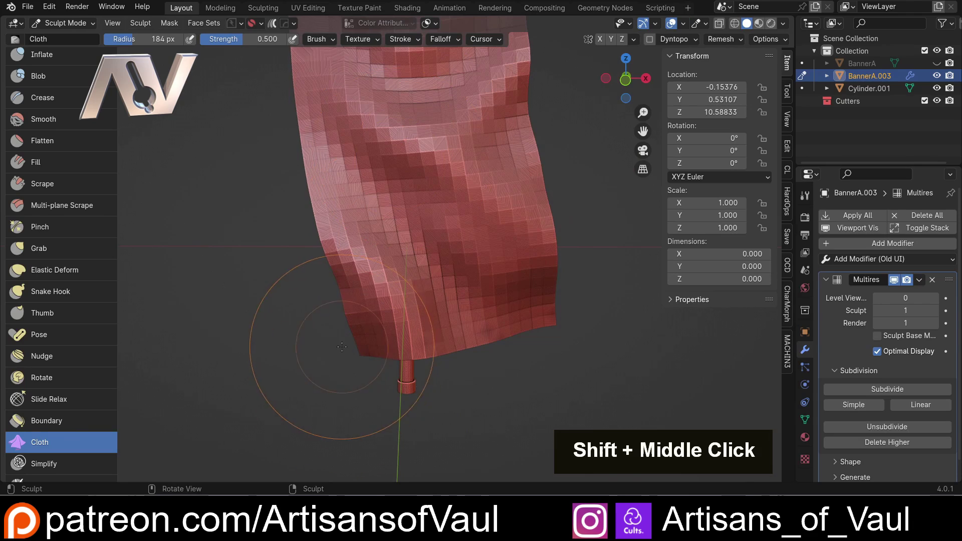
# Reduce the Cloth brush radius to 121 px for work on the banner's top edge and save the file.
pyautogui.moveTo(643, 355); pyautogui.dragTo(589, 349, button='middle')
pyautogui.scroll(-1, 590, 348)
pyautogui.keyDown('shift'); pyautogui.moveTo(433, 121); pyautogui.dragTo(411, 318, button='middle'); pyautogui.keyUp('shift')
pyautogui.scroll(2, 410, 318)
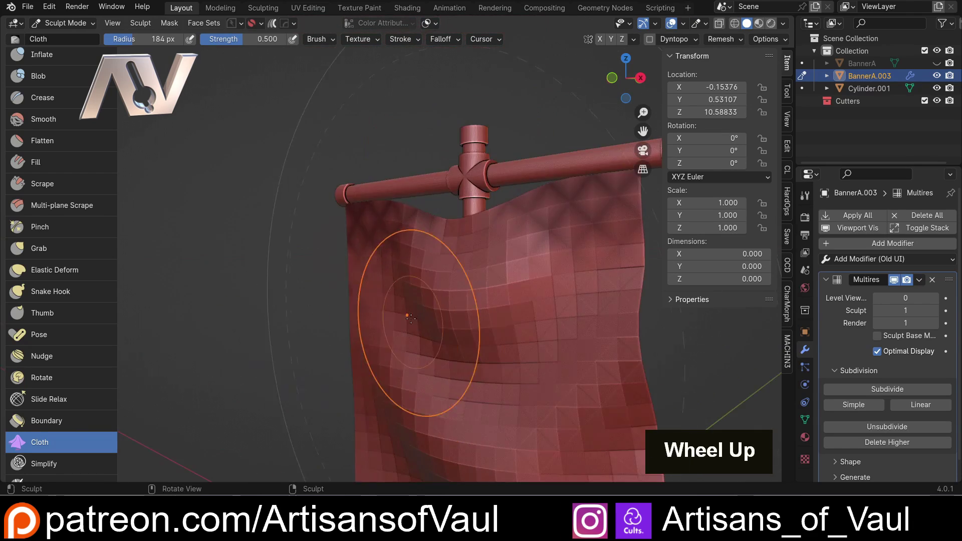
pyautogui.moveTo(397, 183); pyautogui.dragTo(388, 230, button='middle')
pyautogui.scroll(2, 386, 235)
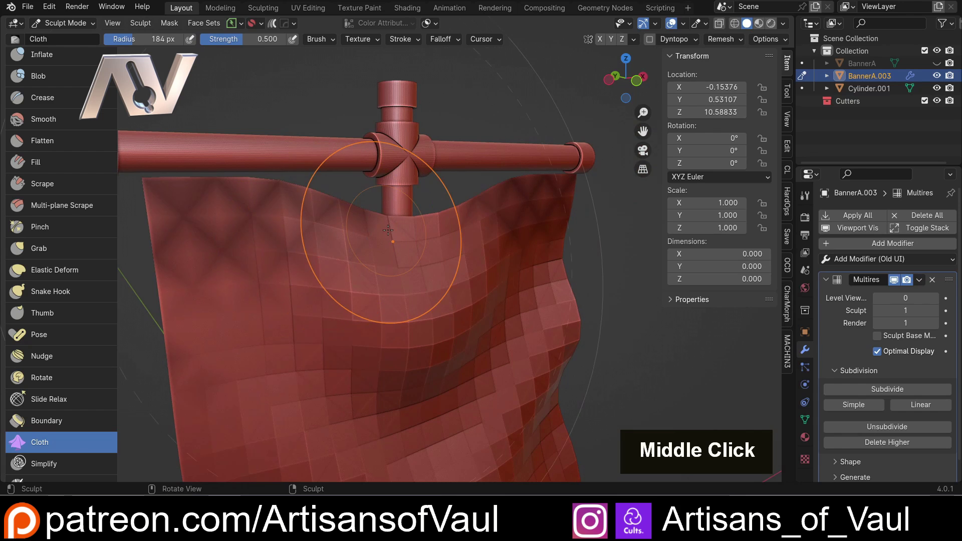
pyautogui.press('f')
pyautogui.click(346, 290)
pyautogui.moveTo(313, 298)
pyautogui.mouseDown(button='middle')
pyautogui.moveTo(326, 262)
pyautogui.moveTo(386, 235)
pyautogui.moveTo(526, 216)
pyautogui.mouseUp(button='middle')
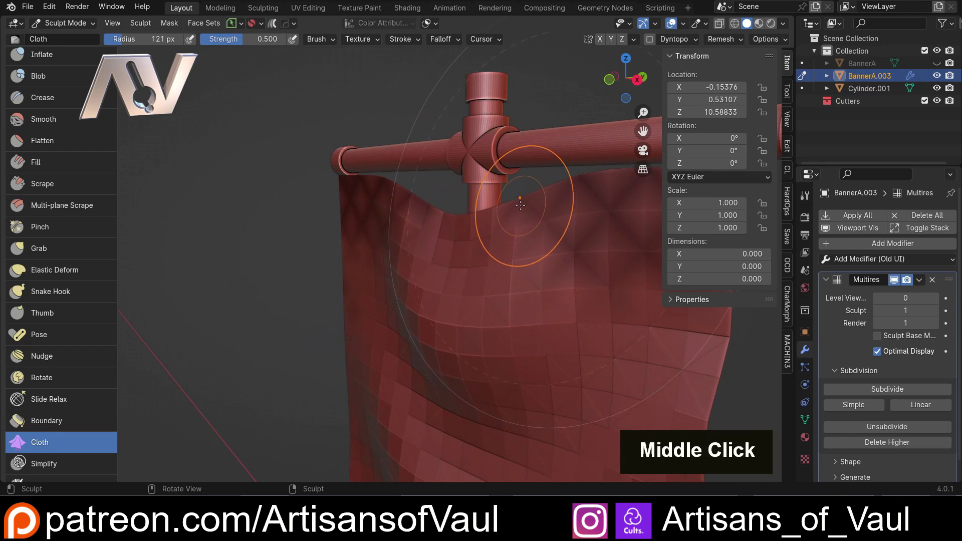
pyautogui.keyDown('shift'); pyautogui.moveTo(534, 207); pyautogui.dragTo(464, 211, button='middle'); pyautogui.keyUp('shift')
pyautogui.hotkey('ctrl', 's')
# Try pulling the banner's top edge beneath the pole with the Cloth brush at level 1 and undo it.
pyautogui.click(416, 222)
pyautogui.moveTo(417, 221); pyautogui.dragTo(420, 228)
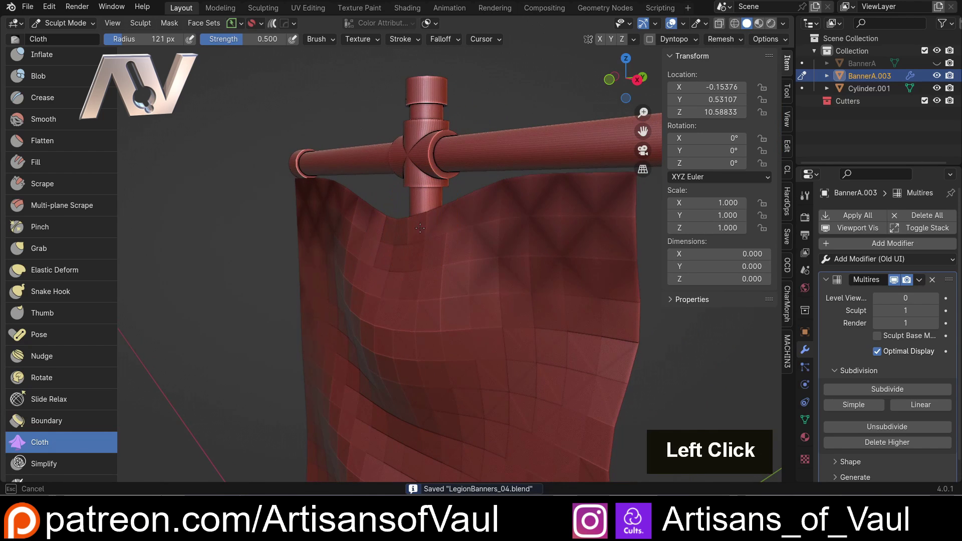
pyautogui.moveTo(432, 342); pyautogui.dragTo(385, 251)
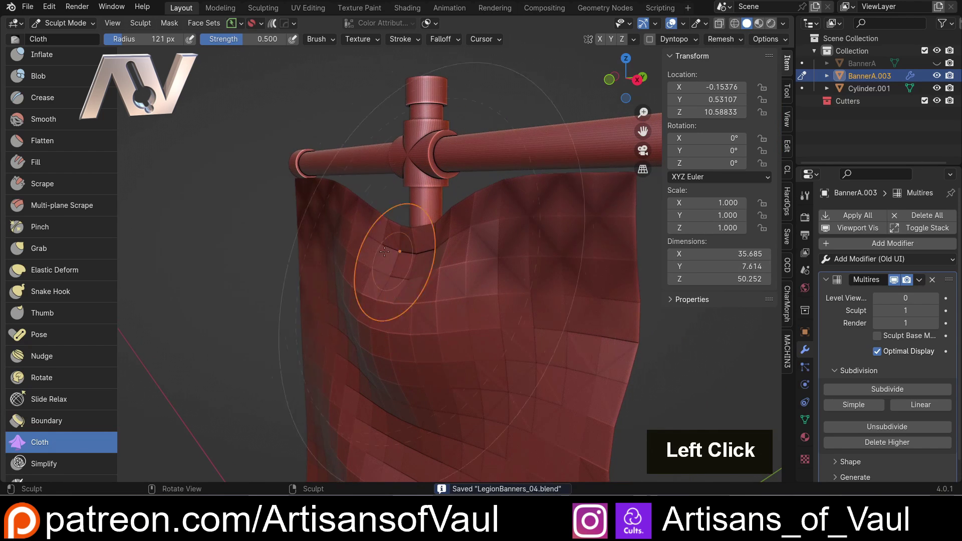
pyautogui.hotkey('ctrl', 'z')
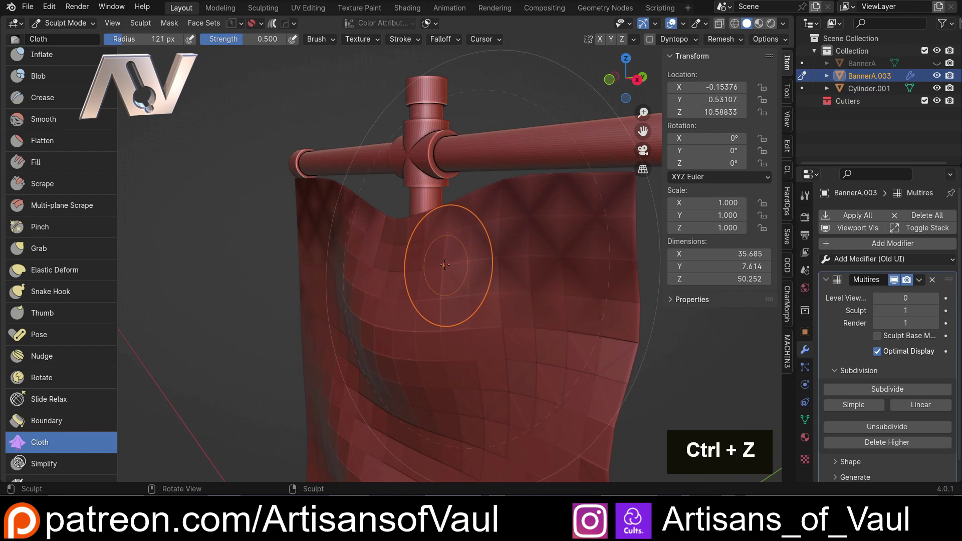
# Raise the banner's Multires subdivision to level 2 and pull Cloth brush folds into the sagging top edge beneath the pole.
pyautogui.hotkey('ctrl', '2')
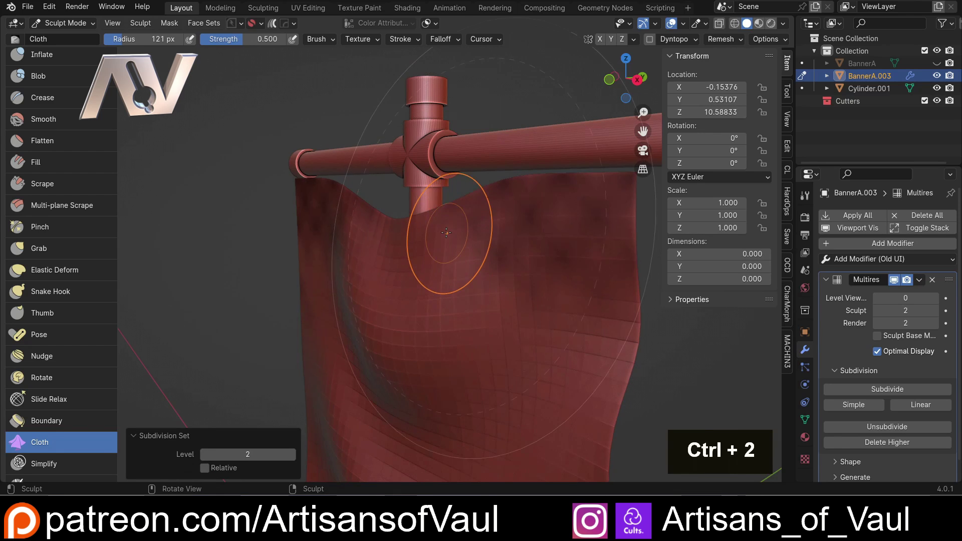
pyautogui.moveTo(442, 217); pyautogui.dragTo(444, 252)
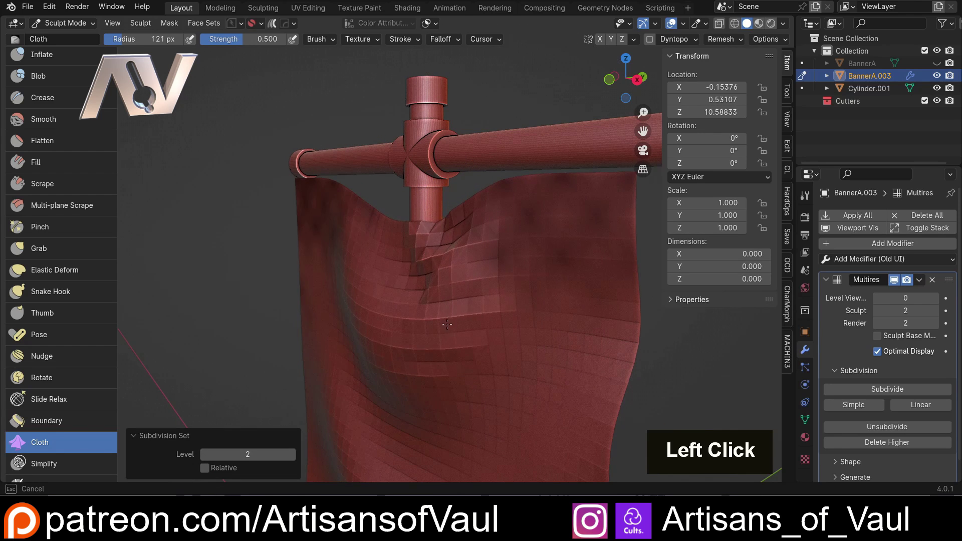
pyautogui.moveTo(444, 341); pyautogui.dragTo(382, 300)
pyautogui.moveTo(382, 301)
pyautogui.mouseDown(button='middle')
pyautogui.moveTo(366, 239)
pyautogui.moveTo(214, 237)
pyautogui.moveTo(356, 242)
pyautogui.mouseUp(button='middle')
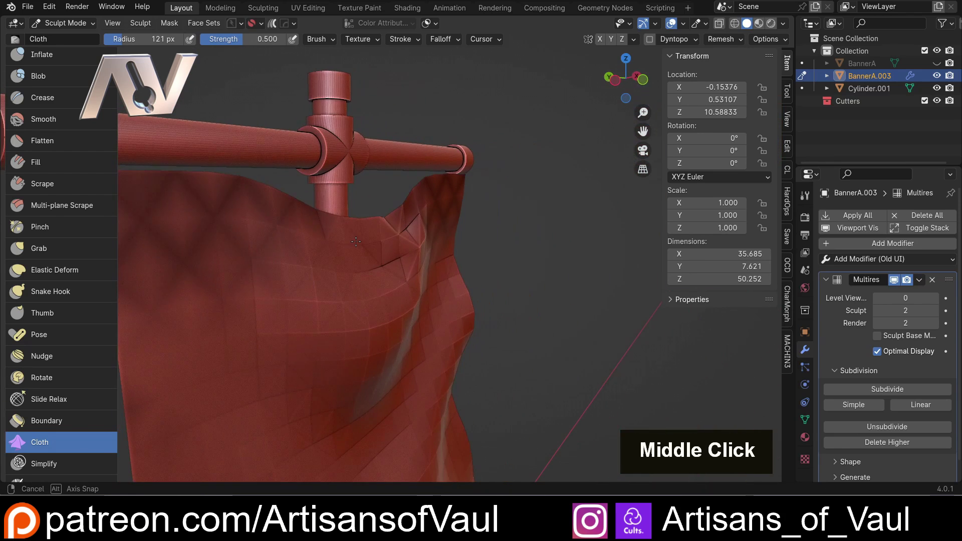
pyautogui.keyDown('shift'); pyautogui.moveTo(281, 249); pyautogui.dragTo(408, 230, button='middle'); pyautogui.keyUp('shift')
pyautogui.moveTo(409, 230); pyautogui.dragTo(436, 243)
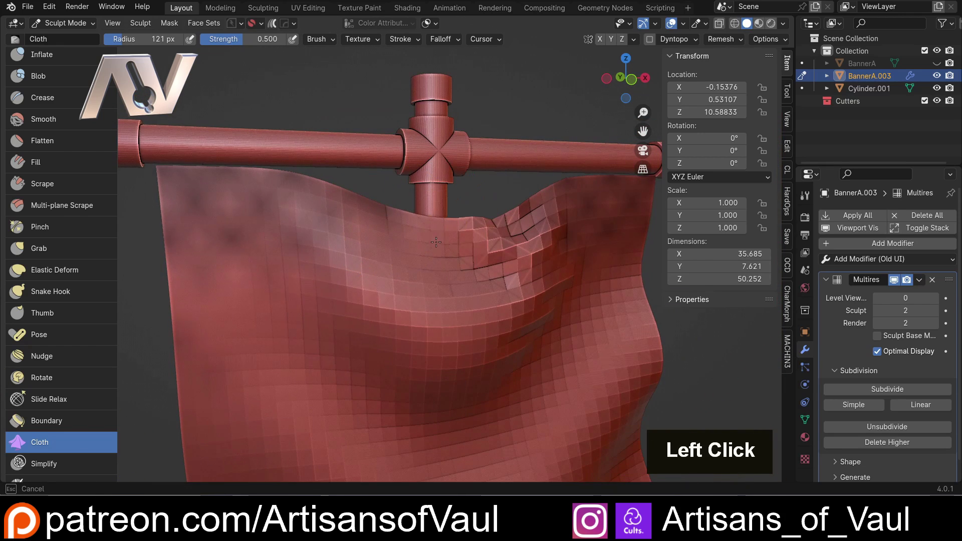
pyautogui.moveTo(394, 228); pyautogui.dragTo(456, 242, button='middle')
pyautogui.moveTo(430, 286)
pyautogui.mouseDown()
pyautogui.moveTo(396, 272)
pyautogui.moveTo(437, 260)
pyautogui.mouseUp()
# Add more Cloth brush creases along both slopes of the sag around the pole.
pyautogui.moveTo(436, 260); pyautogui.dragTo(430, 214, button='middle')
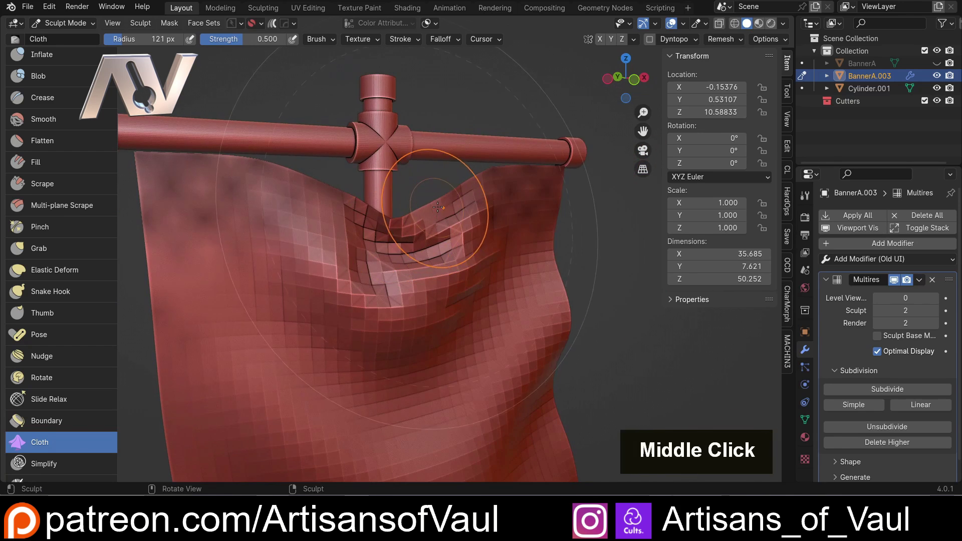
pyautogui.moveTo(429, 215); pyautogui.dragTo(463, 224)
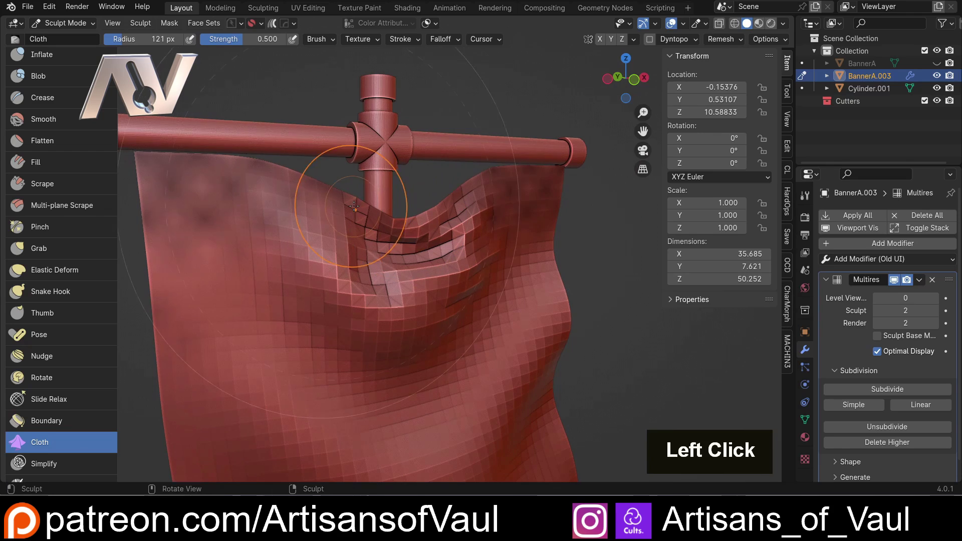
pyautogui.doubleClick(341, 214)
pyautogui.click(324, 197)
pyautogui.moveTo(324, 196); pyautogui.dragTo(282, 233, button='middle')
# Sculpt vertical ripples with the Cloth brush along the banner's upper left edge, below the crossbar corner.
pyautogui.moveTo(412, 306); pyautogui.dragTo(397, 225, button='middle')
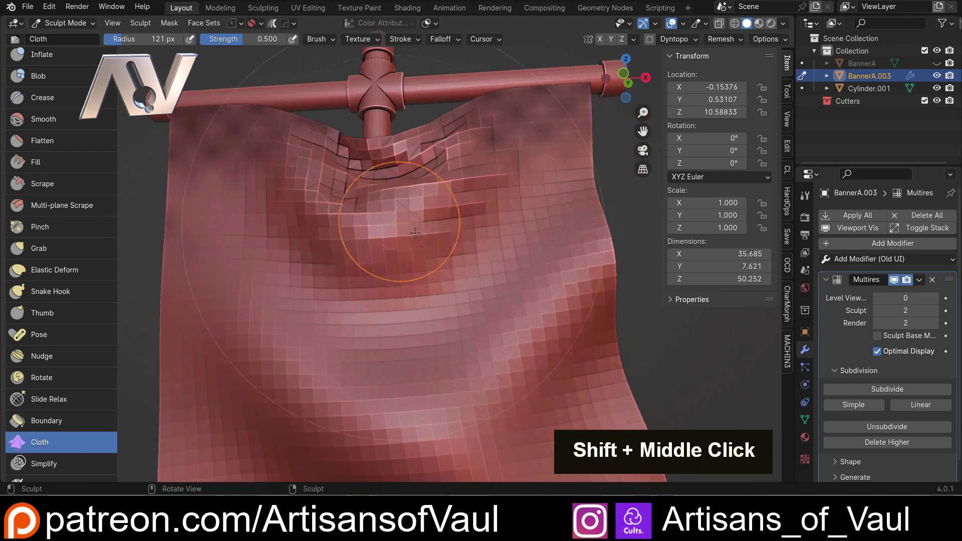
pyautogui.keyDown('shift'); pyautogui.moveTo(516, 195); pyautogui.dragTo(467, 253, button='middle'); pyautogui.keyUp('shift')
pyautogui.keyDown('shift'); pyautogui.moveTo(225, 270); pyautogui.dragTo(288, 279, button='middle'); pyautogui.keyUp('shift')
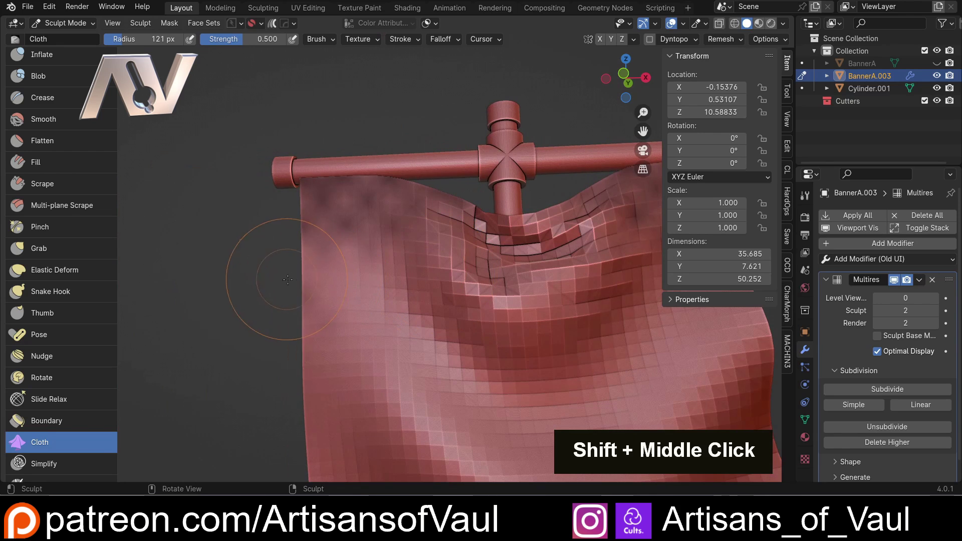
pyautogui.moveTo(302, 284); pyautogui.dragTo(314, 282)
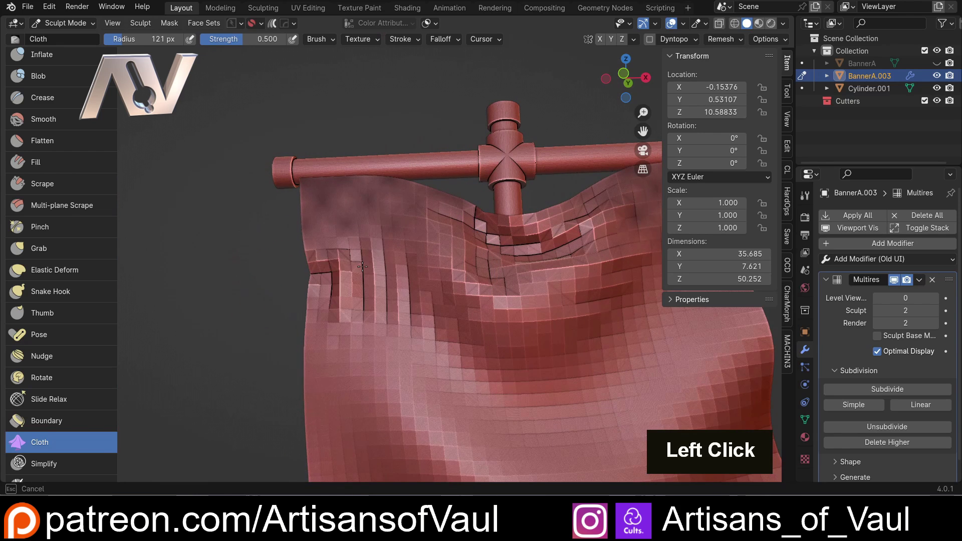
pyautogui.moveTo(328, 301); pyautogui.dragTo(312, 288, button='middle')
pyautogui.moveTo(311, 286); pyautogui.dragTo(311, 286)
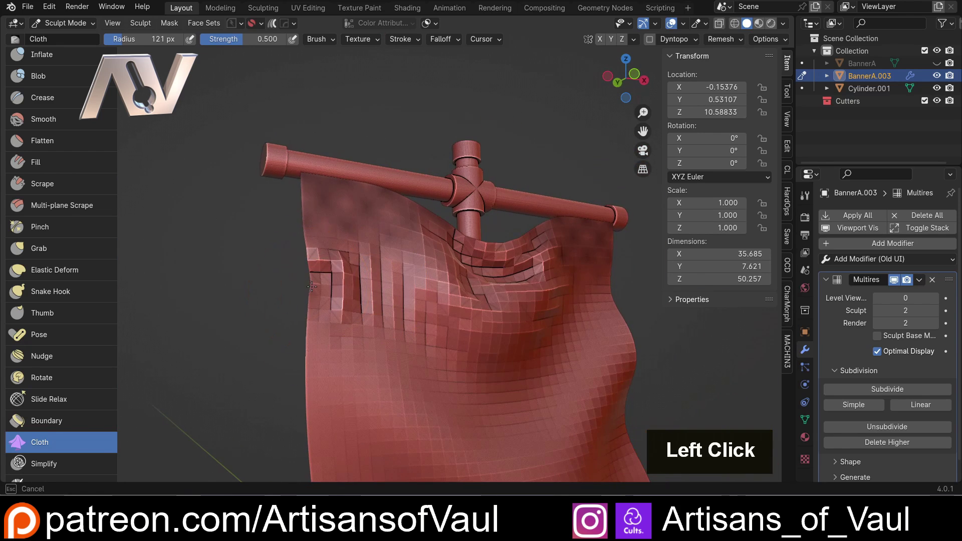
pyautogui.moveTo(311, 328); pyautogui.dragTo(343, 324)
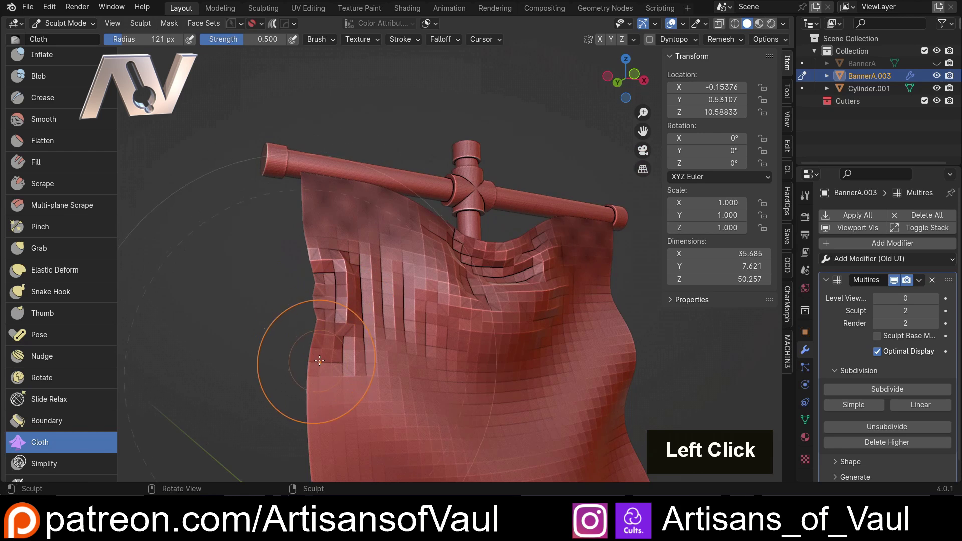
pyautogui.moveTo(311, 370); pyautogui.dragTo(371, 367)
# Pull a small Cloth brush fold inward from the banner's upper right edge.
pyautogui.moveTo(373, 366); pyautogui.dragTo(281, 348, button='middle')
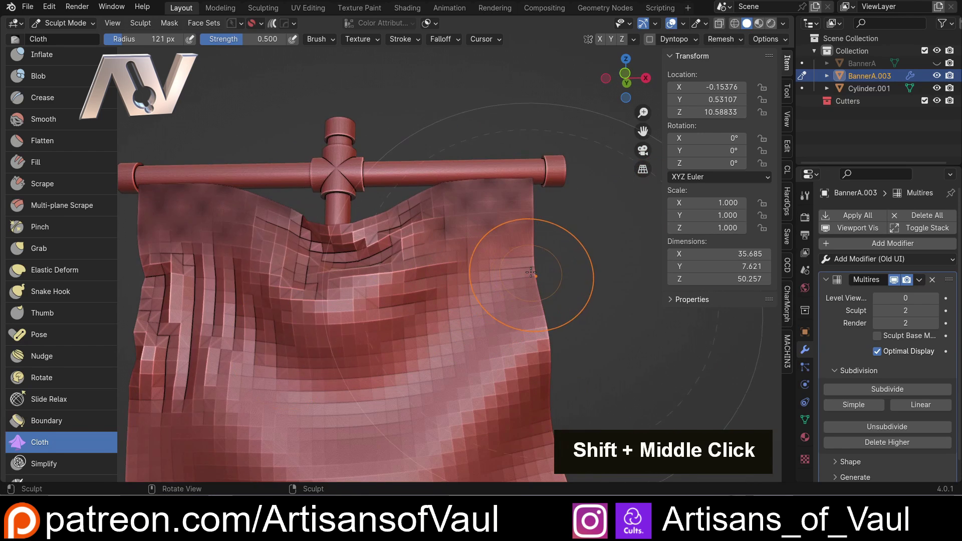
pyautogui.moveTo(534, 257)
pyautogui.mouseDown()
pyautogui.moveTo(506, 245)
pyautogui.moveTo(482, 215)
pyautogui.moveTo(289, 204)
pyautogui.mouseUp()
pyautogui.keyDown('shift'); pyautogui.moveTo(334, 244); pyautogui.dragTo(420, 251, button='middle'); pyautogui.keyUp('shift')
pyautogui.moveTo(420, 252); pyautogui.dragTo(381, 278)
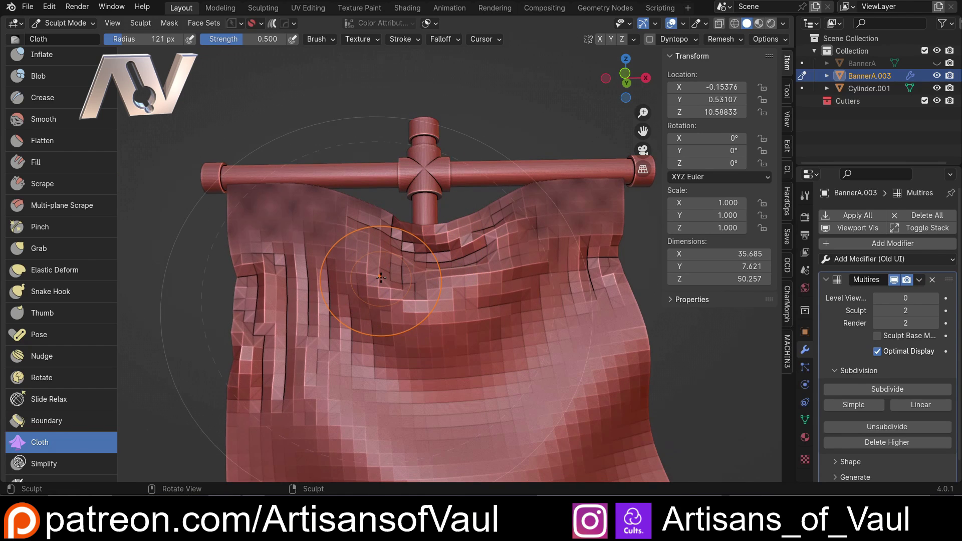
# Raise the Multires subdivision to level 4 and inspect the smoothed folds around the pole.
pyautogui.press('ctrl')
pyautogui.hotkey('ctrl', '4')
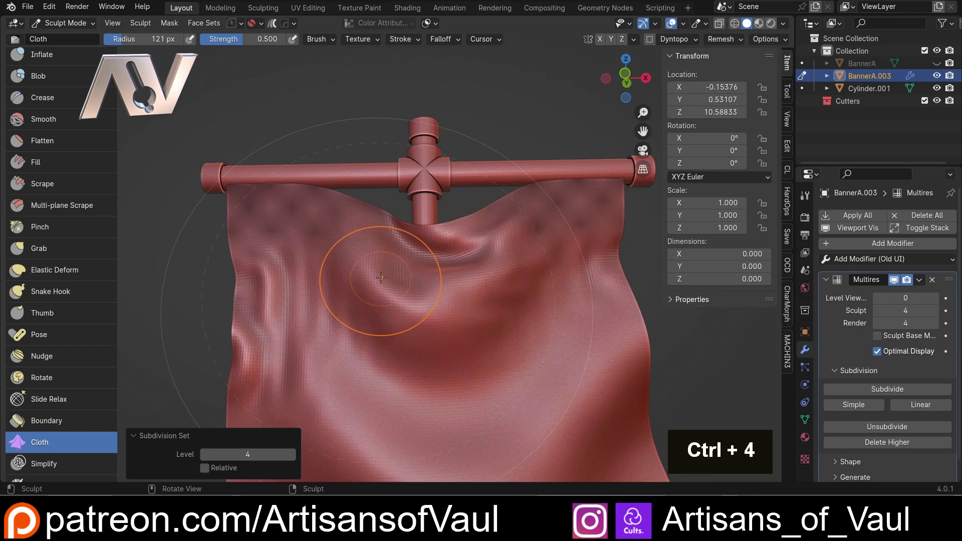
pyautogui.scroll(-2, 335, 260)
pyautogui.keyDown('shift'); pyautogui.moveTo(332, 301); pyautogui.dragTo(290, 194, button='middle'); pyautogui.keyUp('shift')
pyautogui.keyDown('shift'); pyautogui.moveTo(393, 218); pyautogui.dragTo(391, 308, button='middle'); pyautogui.keyUp('shift')
pyautogui.scroll(4, 432, 221)
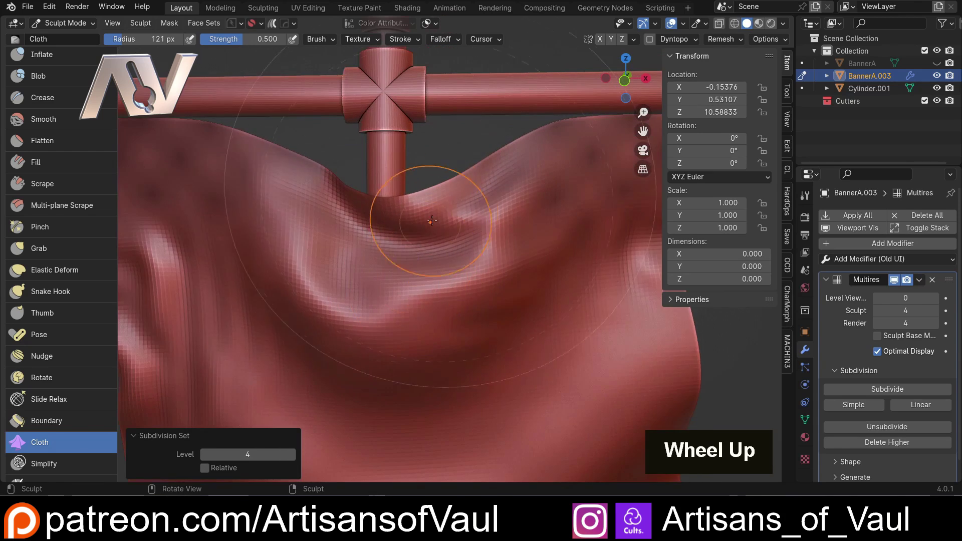
# Try fine Cloth brush wrinkles at level 4 on both slopes of the banner's top edge.
pyautogui.moveTo(248, 145); pyautogui.dragTo(133, 200)
pyautogui.moveTo(532, 149); pyautogui.dragTo(550, 158)
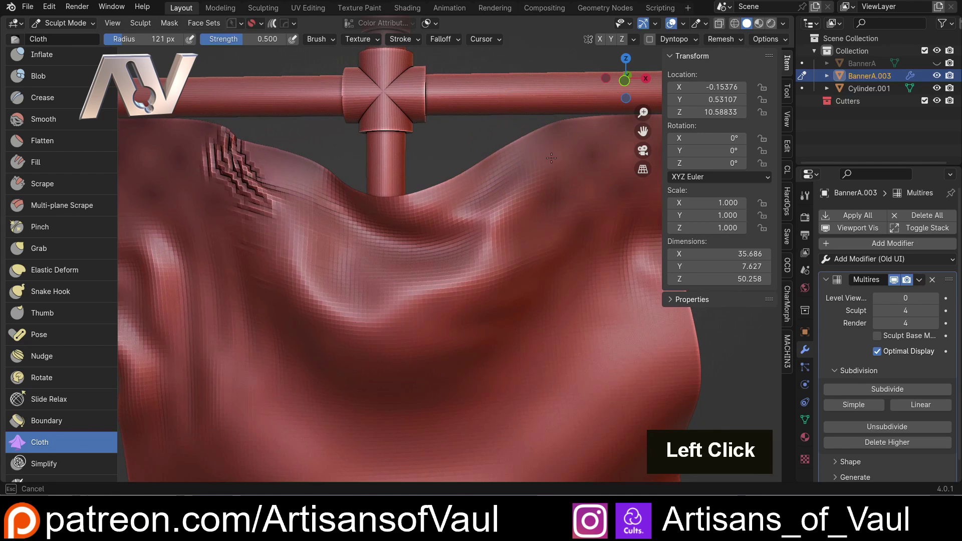
pyautogui.moveTo(612, 185)
pyautogui.mouseDown()
pyautogui.moveTo(562, 171)
pyautogui.moveTo(538, 152)
pyautogui.moveTo(554, 172)
pyautogui.mouseUp()
pyautogui.scroll(-2, 556, 166)
# Try Multires subdivision level 5, then undo it together with the fine wrinkles on the top edge.
pyautogui.hotkey('ctrl', '5')
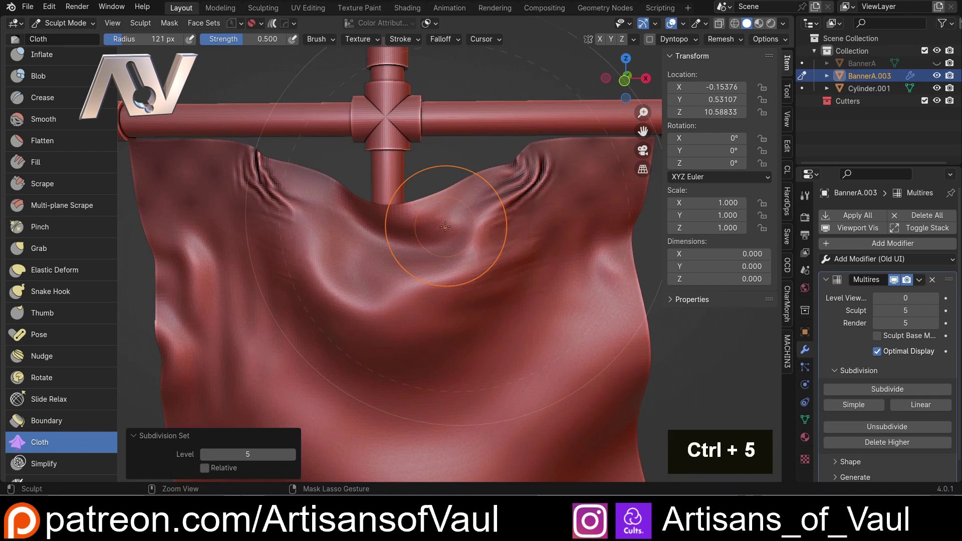
pyautogui.scroll(-3, 445, 226)
pyautogui.moveTo(397, 225); pyautogui.dragTo(386, 271, button='middle')
pyautogui.scroll(-2, 350, 273)
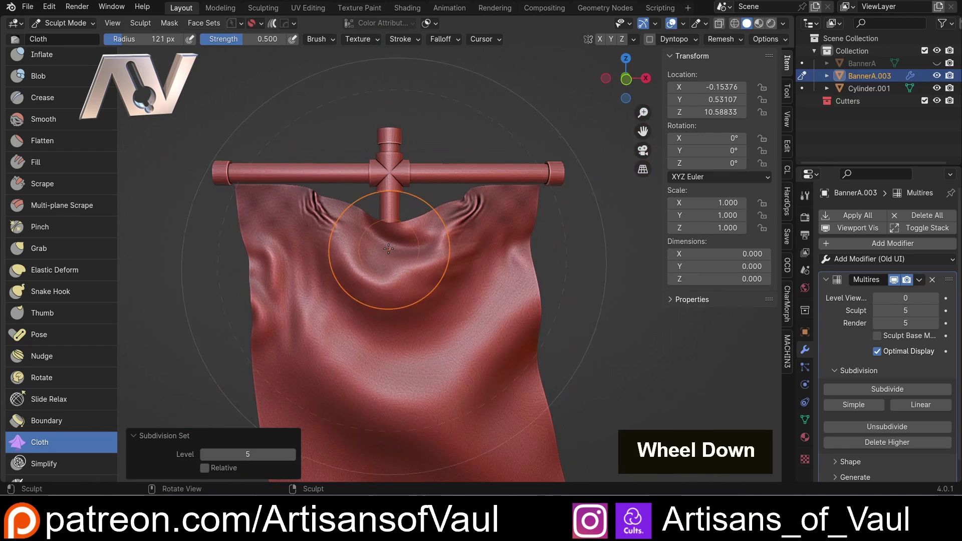
pyautogui.hotkey('ctrl', 'z')
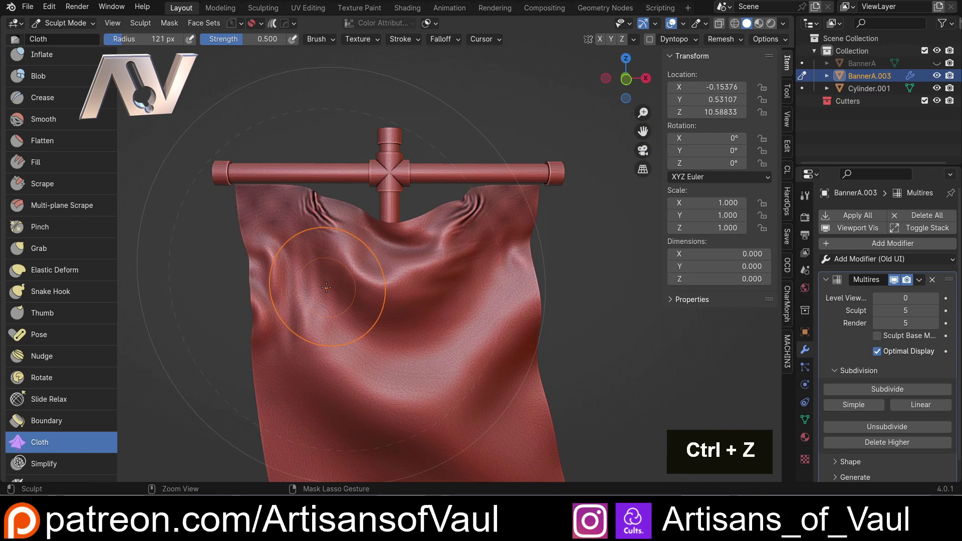
pyautogui.scroll(2, 351, 220)
pyautogui.scroll(-1, 329, 190)
pyautogui.scroll(-3, 328, 190)
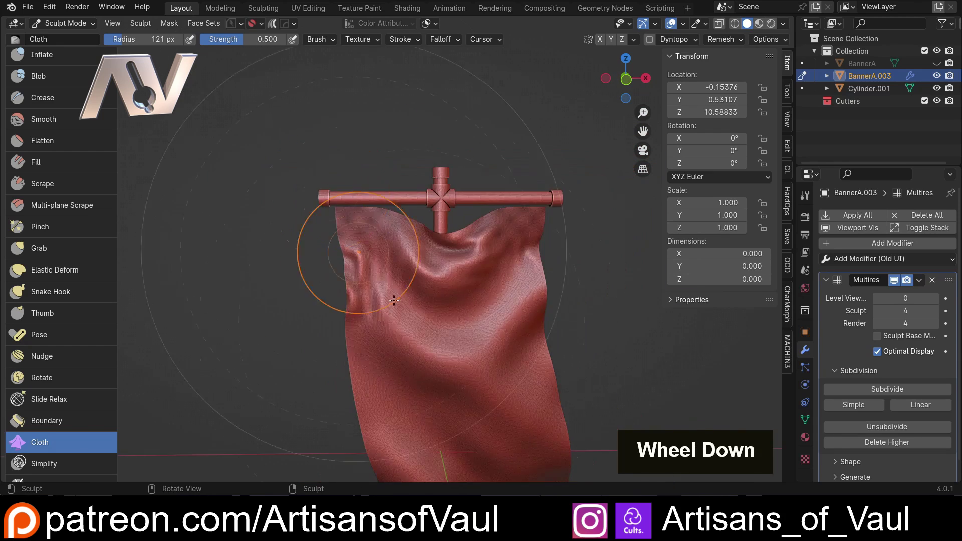
# Examine the level 4 banner's folds along its sides and around the pole.
pyautogui.keyDown('shift'); pyautogui.moveTo(412, 301); pyautogui.dragTo(394, 311, button='middle'); pyautogui.keyUp('shift')
pyautogui.scroll(3, 316, 215)
pyautogui.moveTo(285, 223)
pyautogui.mouseDown(button='middle')
pyautogui.moveTo(389, 235)
pyautogui.moveTo(294, 217)
pyautogui.moveTo(314, 201)
pyautogui.mouseUp(button='middle')
pyautogui.keyDown('shift'); pyautogui.moveTo(240, 198); pyautogui.dragTo(371, 235, button='middle'); pyautogui.keyUp('shift')
pyautogui.moveTo(370, 236)
pyautogui.keyDown('shift'); pyautogui.mouseDown(button='middle')
pyautogui.moveTo(419, 243)
pyautogui.moveTo(376, 241)
pyautogui.mouseUp(button='middle'); pyautogui.keyUp('shift')
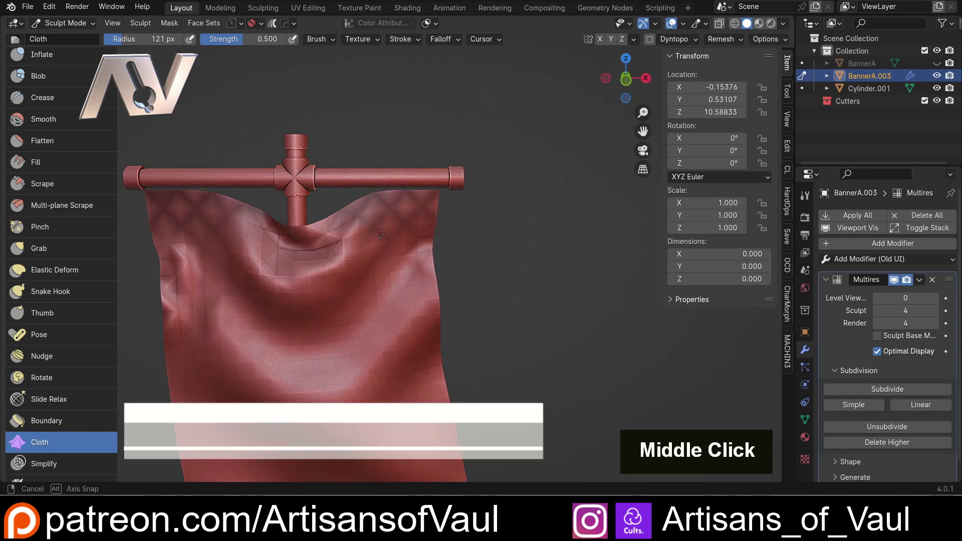
pyautogui.keyDown('shift'); pyautogui.moveTo(298, 236); pyautogui.dragTo(375, 219, button='middle'); pyautogui.keyUp('shift')
pyautogui.scroll(2, 316, 232)
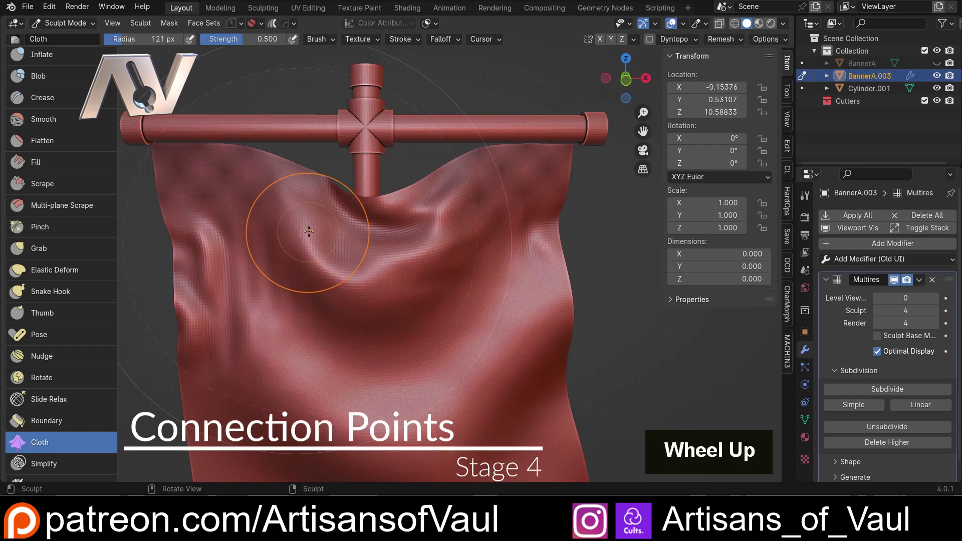
# Switch the banner to Object Mode, check it from the side, and set its Multires viewport level to 4.
pyautogui.press('Tab')
pyautogui.moveTo(241, 187)
pyautogui.mouseDown(button='middle')
pyautogui.moveTo(241, 211)
pyautogui.moveTo(353, 206)
pyautogui.moveTo(317, 217)
pyautogui.moveTo(372, 196)
pyautogui.mouseUp(button='middle')
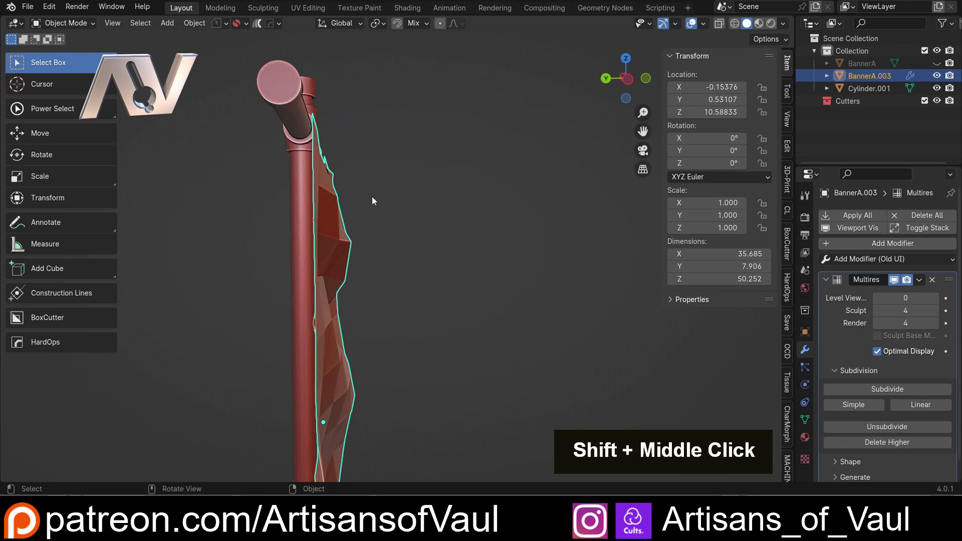
pyautogui.click(626, 79)
pyautogui.doubleClick(935, 298)
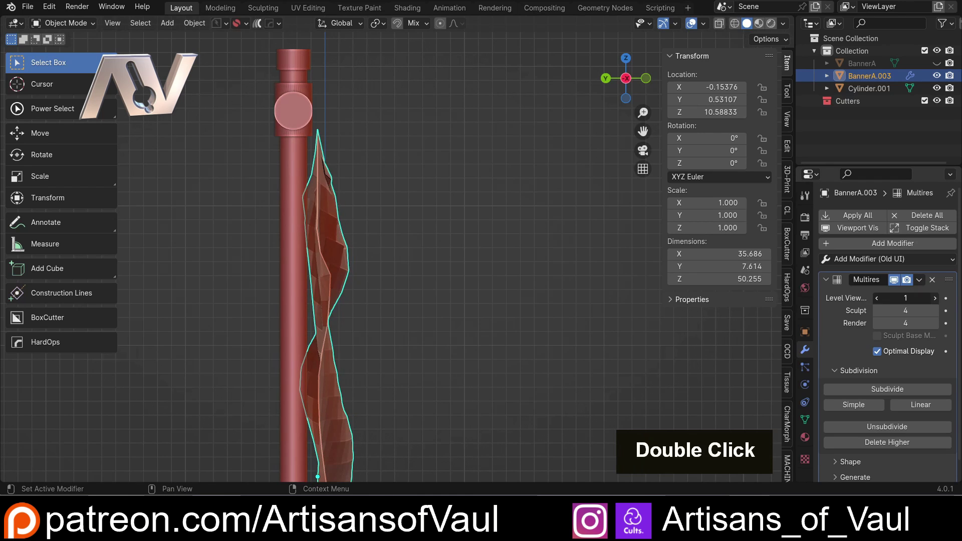
pyautogui.doubleClick(935, 298)
pyautogui.moveTo(426, 226); pyautogui.dragTo(297, 227, button='middle')
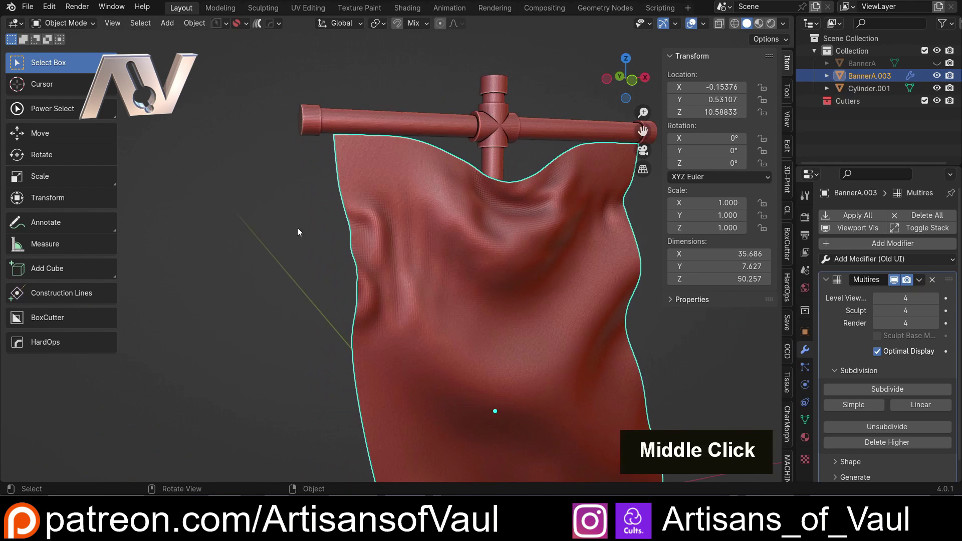
# Compare the banner's mesh density by lowering the Multires viewport level stepwise to 0 and raising it to 2.
pyautogui.keyDown('shift'); pyautogui.moveTo(570, 249); pyautogui.dragTo(483, 249, button='middle'); pyautogui.keyUp('shift')
pyautogui.doubleClick(876, 298)
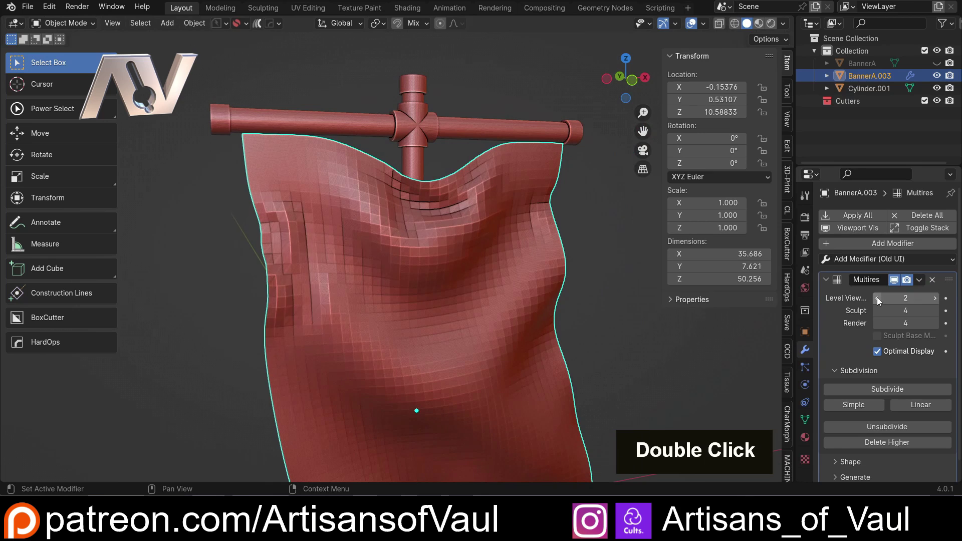
pyautogui.click(876, 297)
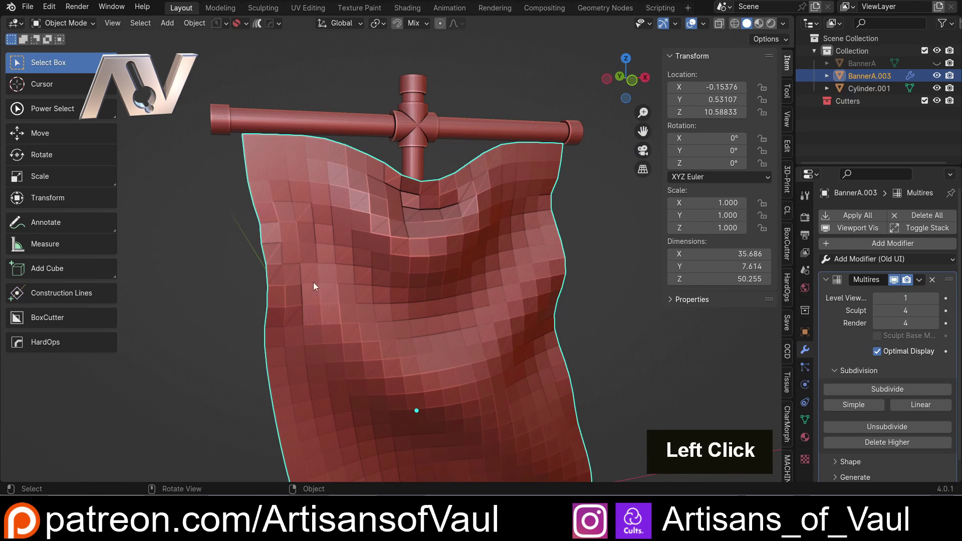
pyautogui.click(877, 298)
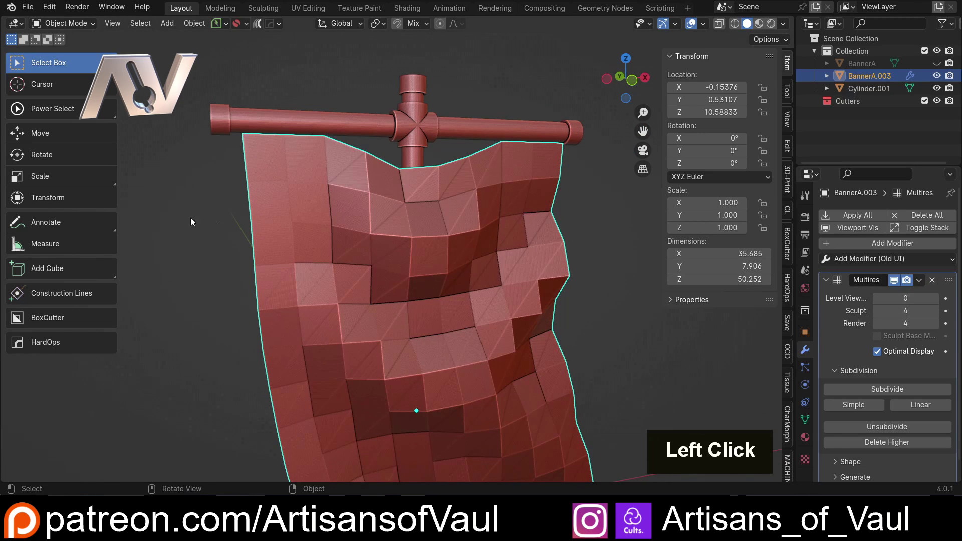
pyautogui.doubleClick(935, 297)
pyautogui.doubleClick(935, 297)
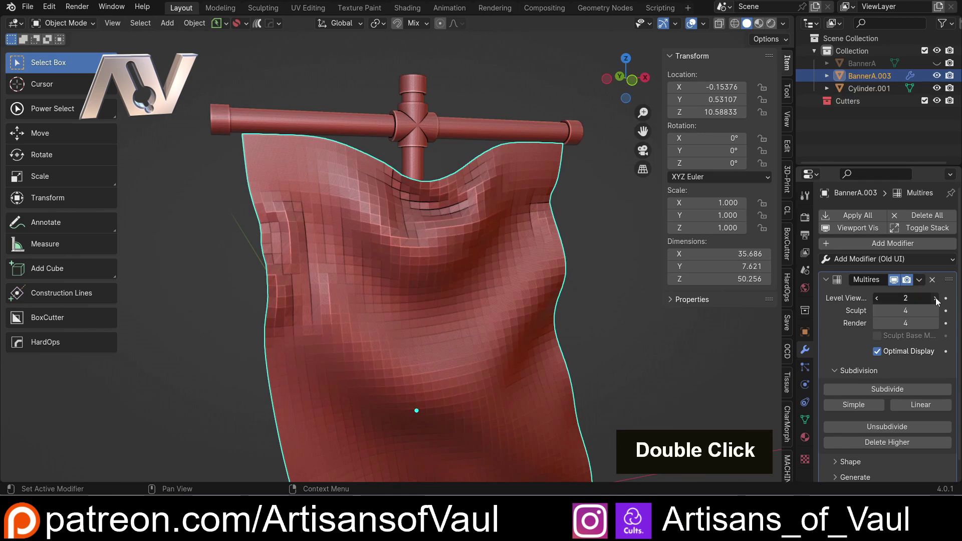
# Move the banner in side view up against the front of the crossbar.
pyautogui.moveTo(465, 267); pyautogui.dragTo(423, 262, button='middle')
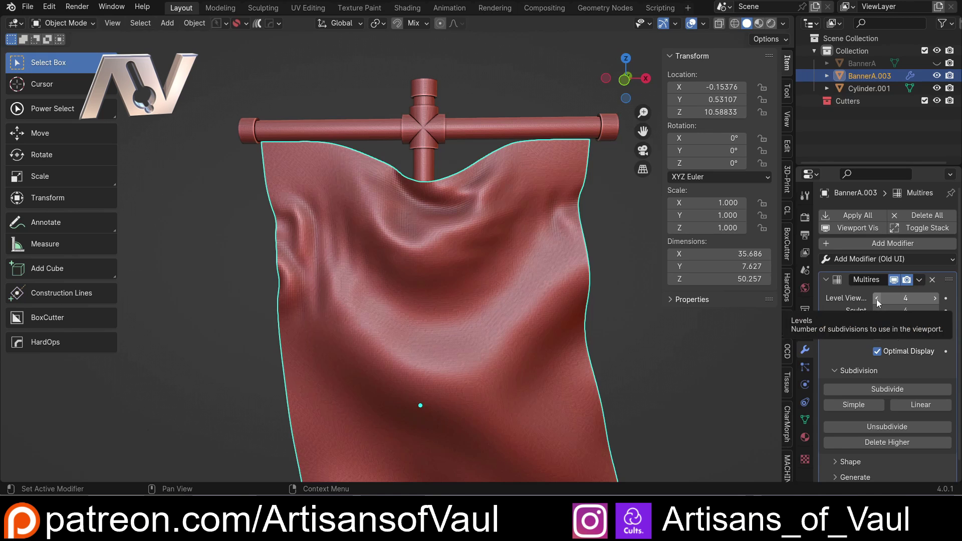
pyautogui.moveTo(601, 205); pyautogui.dragTo(461, 203, button='middle')
pyautogui.click(622, 85)
pyautogui.keyDown('shift'); pyautogui.moveTo(279, 178); pyautogui.dragTo(369, 190, button='middle'); pyautogui.keyUp('shift')
pyautogui.press('g')
pyautogui.click(391, 157)
pyautogui.press('g')
pyautogui.click(503, 136)
# Lower the banner by about 0.3 along Z so its top edge meets the crossbar.
pyautogui.scroll(2, 356, 247)
pyautogui.moveTo(355, 248); pyautogui.dragTo(322, 221, button='middle')
pyautogui.press('g')
pyautogui.press('z')
pyautogui.click(383, 188)
pyautogui.scroll(3, 257, 212)
# Enter Edit Mode with edge selection on the banner and select the flat top edges at both upper corners.
pyautogui.press('Tab')
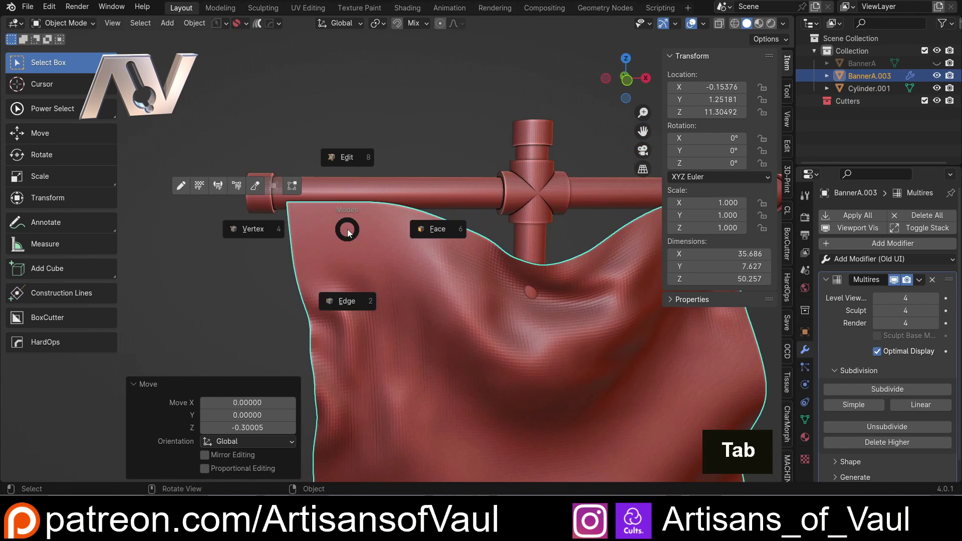
pyautogui.click(347, 301)
pyautogui.keyDown('shift'); pyautogui.moveTo(588, 234); pyautogui.dragTo(429, 233, button='middle'); pyautogui.keyUp('shift')
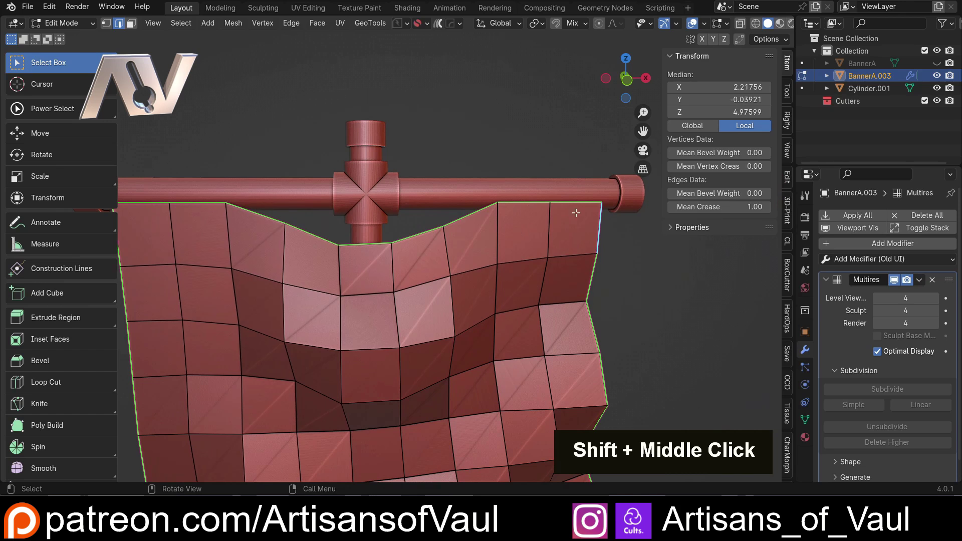
pyautogui.click(557, 203)
pyautogui.keyDown('shift'); pyautogui.moveTo(190, 221); pyautogui.dragTo(341, 221, button='middle'); pyautogui.keyUp('shift')
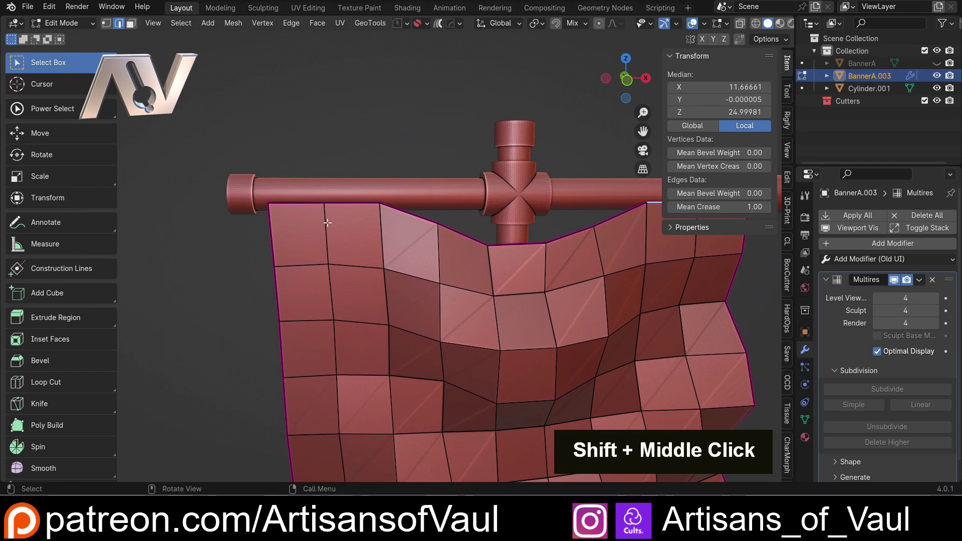
pyautogui.keyDown('shift'); pyautogui.click(327, 204); pyautogui.keyUp('shift')
pyautogui.keyDown('shift'); pyautogui.moveTo(446, 297); pyautogui.dragTo(258, 291, button='middle'); pyautogui.keyUp('shift')
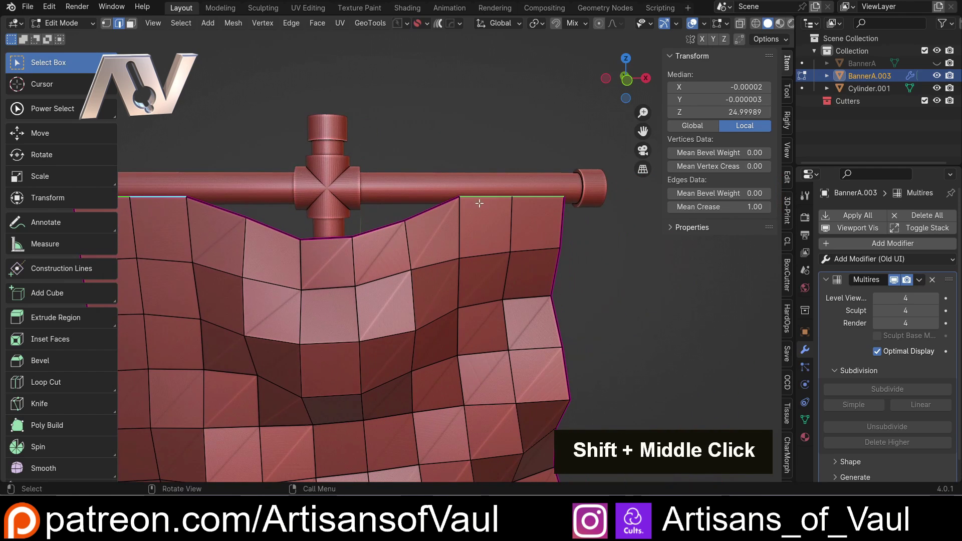
pyautogui.keyDown('shift'); pyautogui.moveTo(522, 201); pyautogui.dragTo(571, 188, button='middle'); pyautogui.keyUp('shift')
pyautogui.scroll(2, 571, 188)
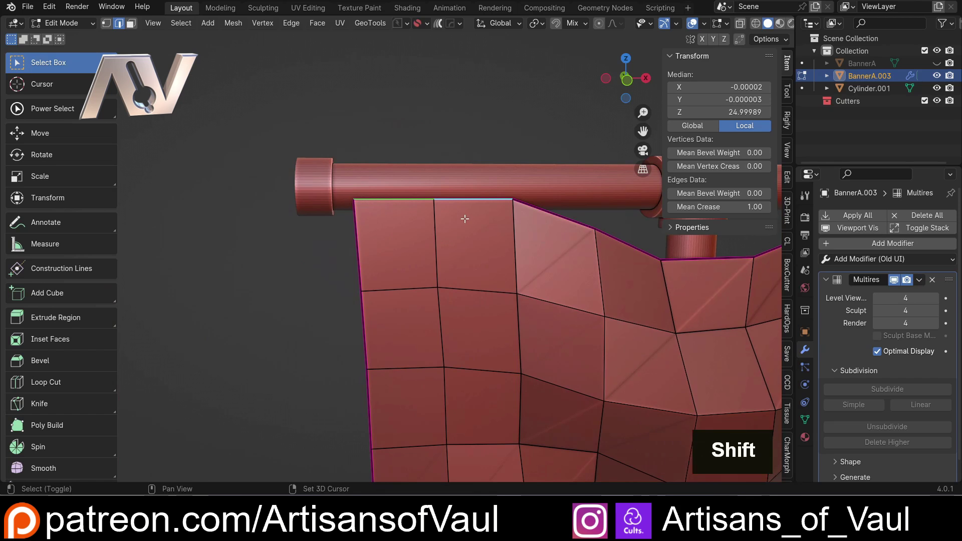
pyautogui.keyDown('shift'); pyautogui.moveTo(456, 225); pyautogui.dragTo(362, 236, button='middle'); pyautogui.keyUp('shift')
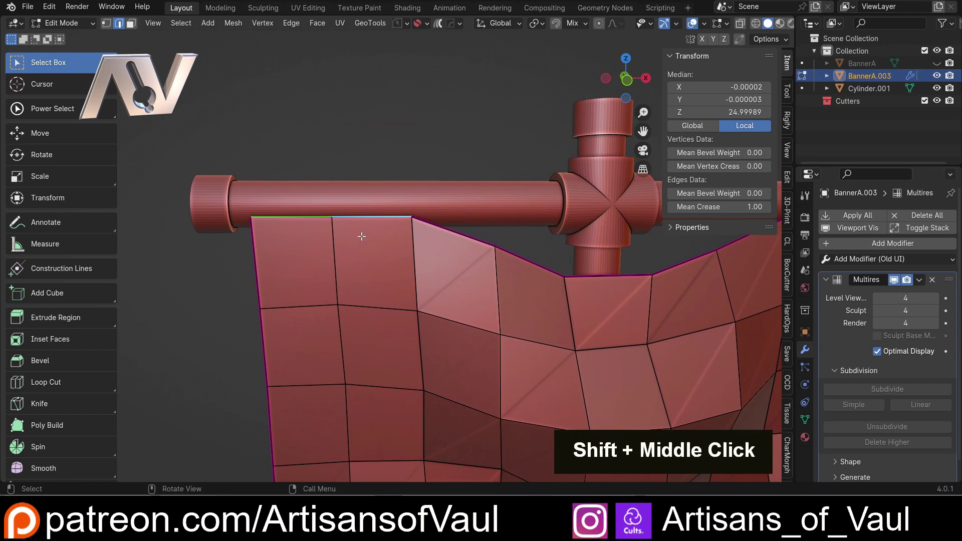
# Try to set the mean crease to 0 on the four flat top edges at both banner corners.
pyautogui.click(311, 150)
pyautogui.click(292, 217)
pyautogui.keyDown('shift'); pyautogui.click(371, 217); pyautogui.keyUp('shift')
pyautogui.keyDown('shift'); pyautogui.moveTo(520, 223); pyautogui.dragTo(425, 201, button='middle'); pyautogui.keyUp('shift')
pyautogui.keyDown('shift'); pyautogui.click(563, 216); pyautogui.keyUp('shift')
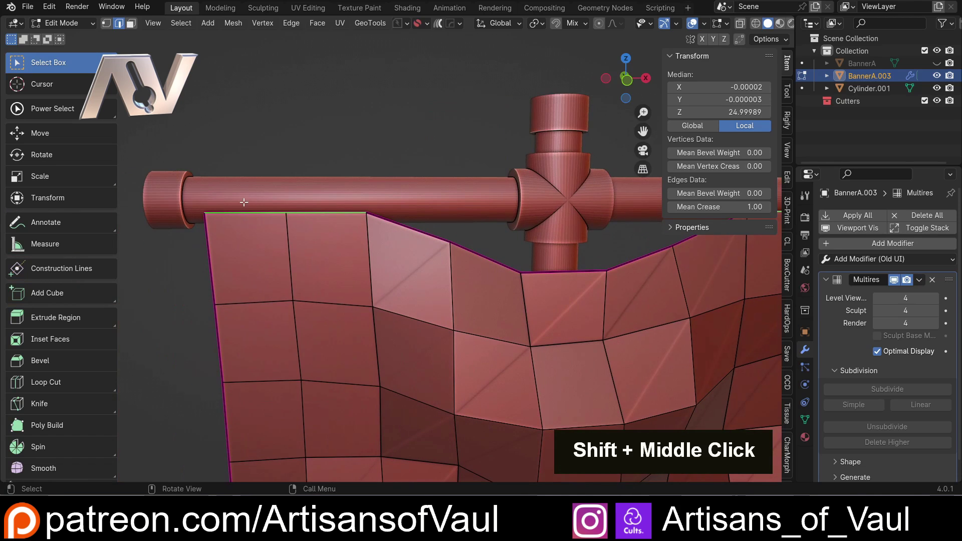
pyautogui.moveTo(213, 218); pyautogui.dragTo(263, 166, button='middle')
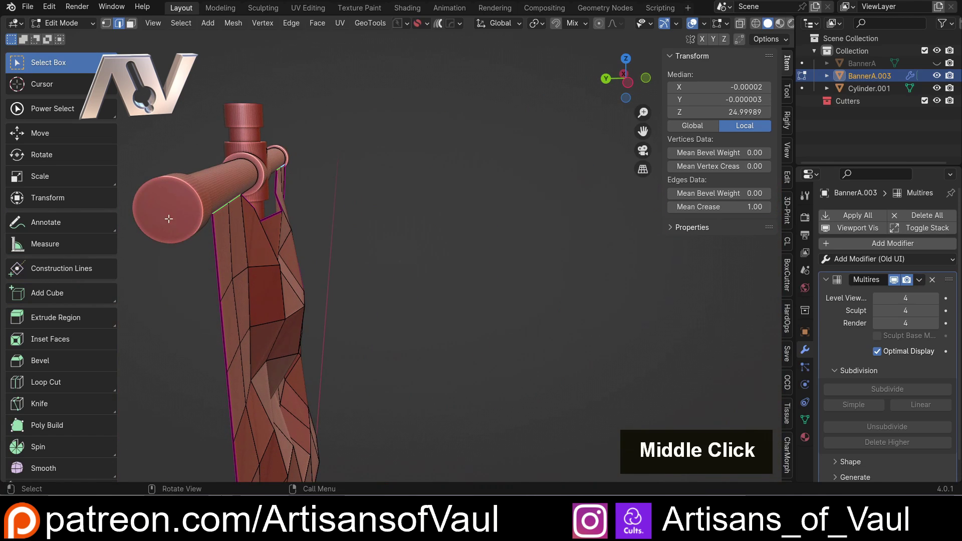
pyautogui.moveTo(231, 238)
pyautogui.mouseDown(button='middle')
pyautogui.moveTo(200, 241)
pyautogui.moveTo(242, 230)
pyautogui.moveTo(220, 245)
pyautogui.mouseUp(button='middle')
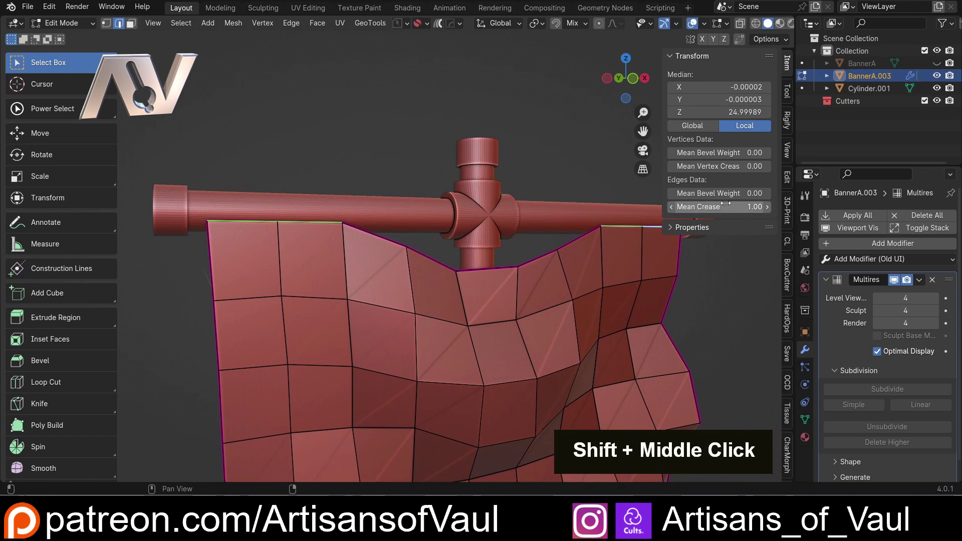
pyautogui.click(739, 210)
pyautogui.write('0')
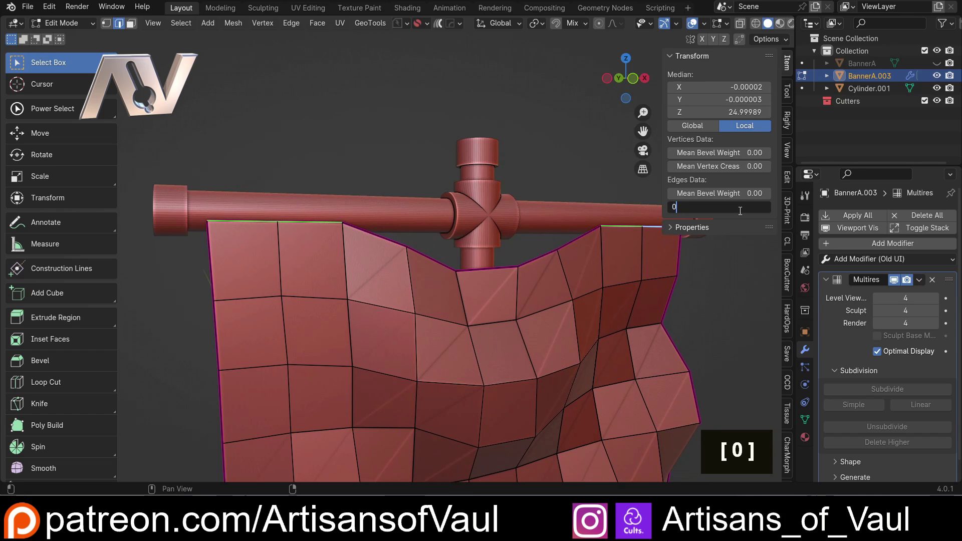
pyautogui.press('Escape')
pyautogui.click(381, 187)
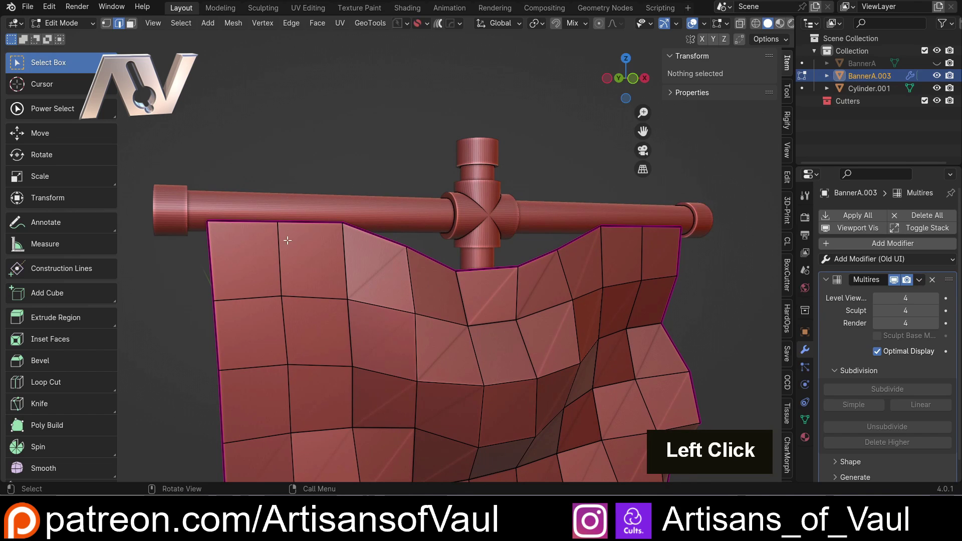
# Set the mean crease to 0 on the two flat top edges at the banner's left corner.
pyautogui.keyDown('shift'); pyautogui.click(250, 222); pyautogui.keyUp('shift')
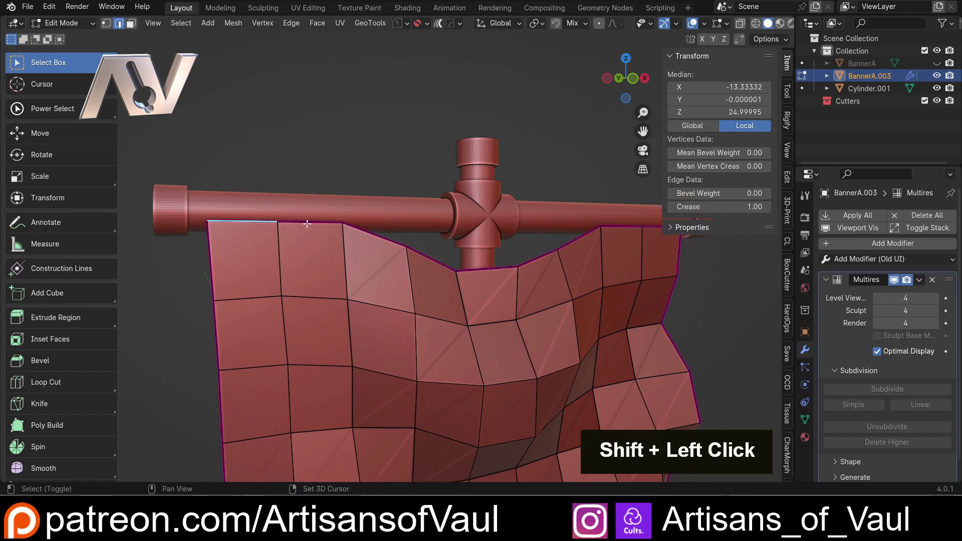
pyautogui.click(728, 207)
pyautogui.write('0')
pyautogui.press('Return')
# Extrude the left corner's two top edges in stages from the side view, wrapping them up, over and down behind the crossbar.
pyautogui.moveTo(423, 167); pyautogui.dragTo(384, 194, button='middle')
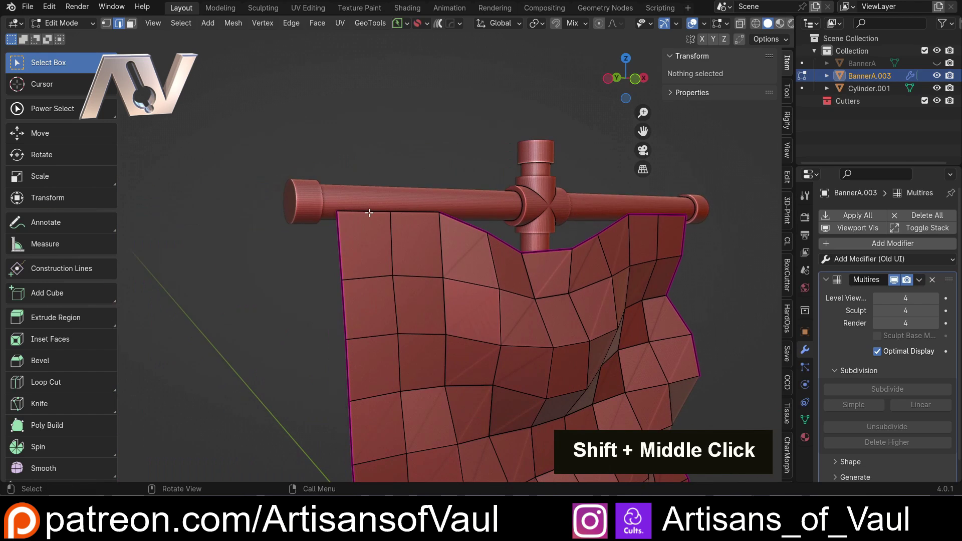
pyautogui.click(363, 211)
pyautogui.keyDown('shift'); pyautogui.click(414, 211); pyautogui.keyUp('shift')
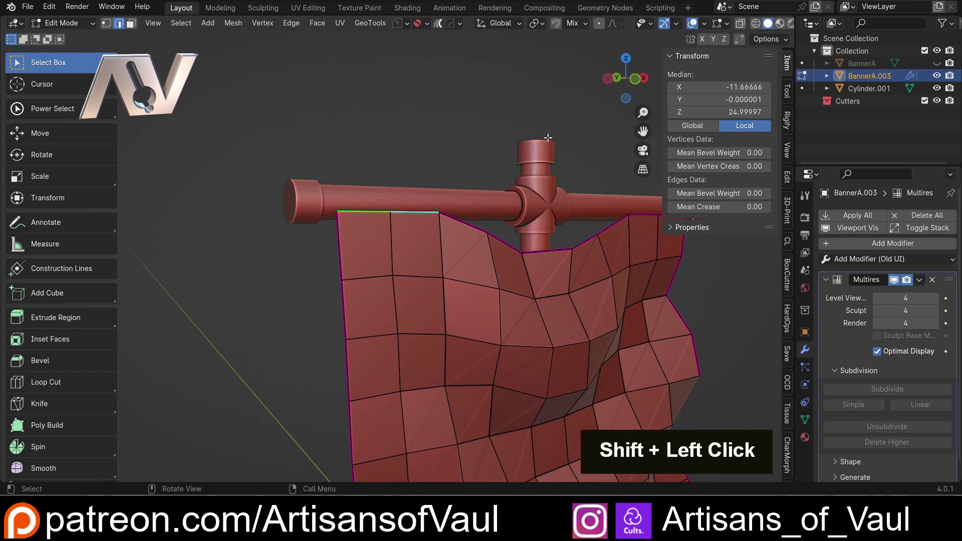
pyautogui.click(608, 80)
pyautogui.keyDown('shift'); pyautogui.moveTo(449, 189); pyautogui.dragTo(465, 224, button='middle'); pyautogui.keyUp('shift')
pyautogui.press('e')
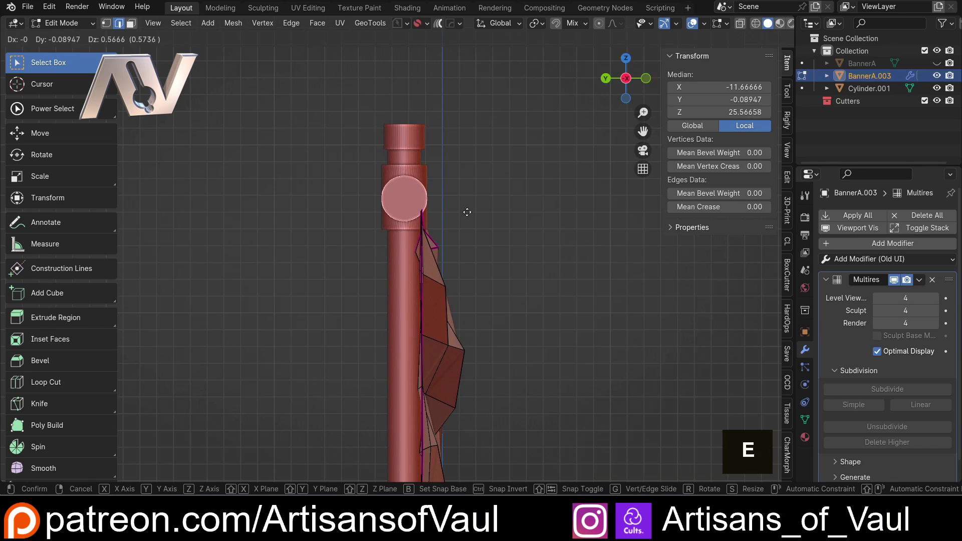
pyautogui.click(460, 199)
pyautogui.press('e')
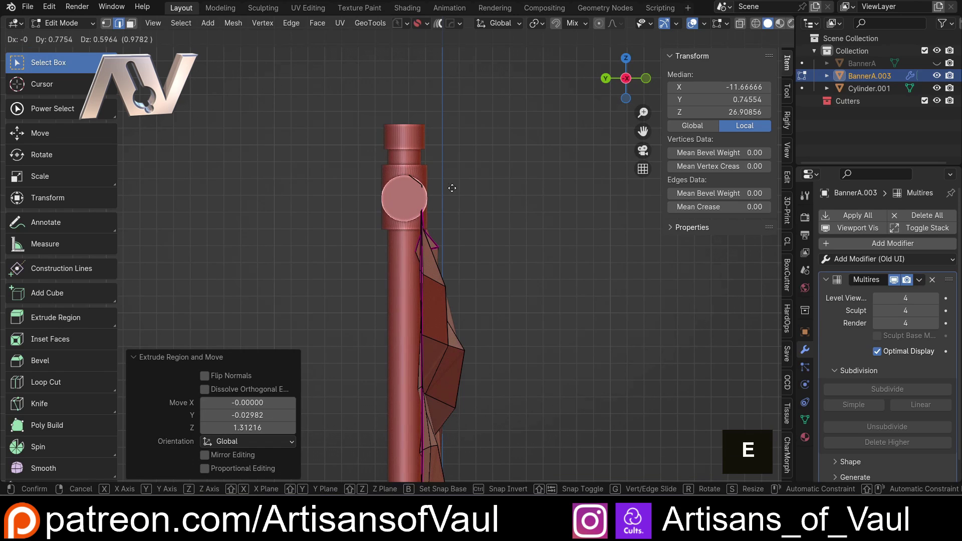
pyautogui.click(424, 239)
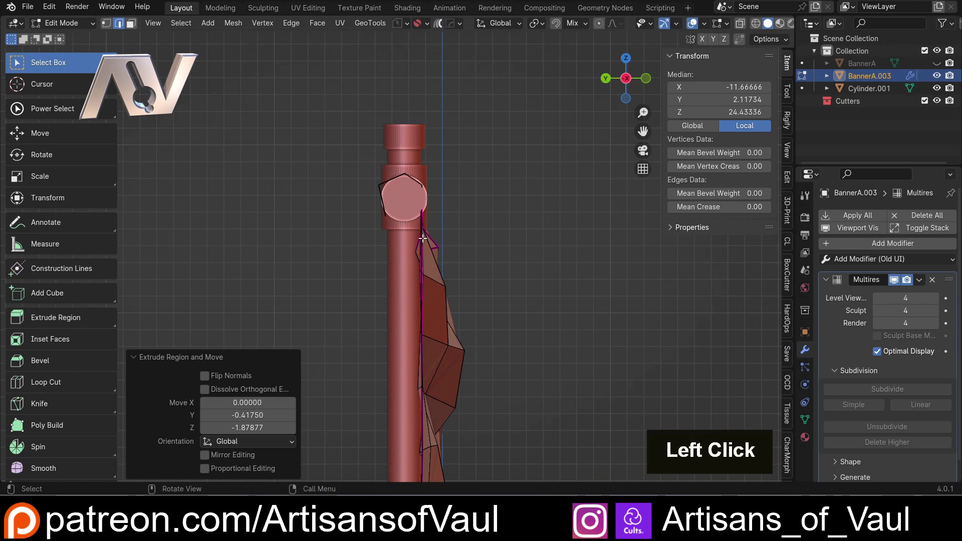
pyautogui.press('e')
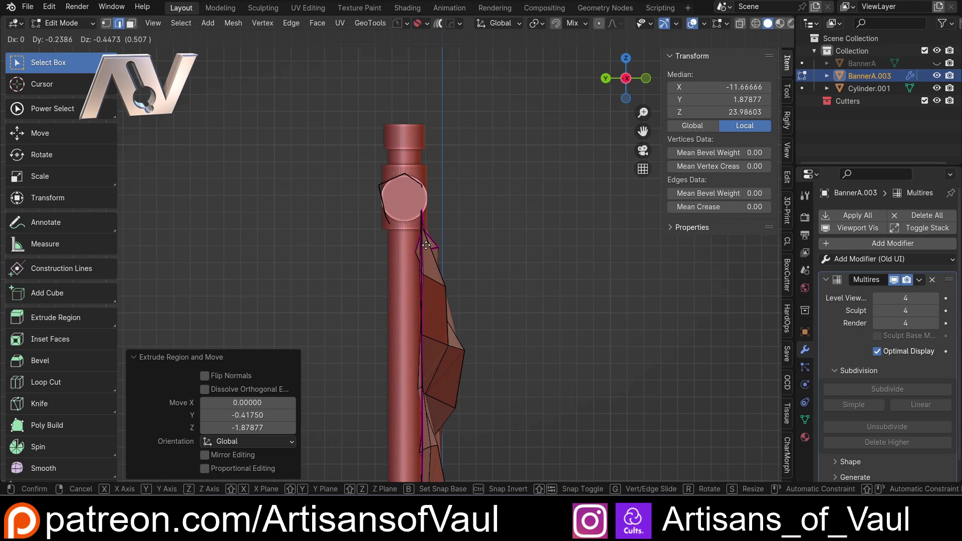
pyautogui.press('Escape')
# Set the edge crease to 1 on the open side and end edges of the left flap around the crossbar.
pyautogui.scroll(2, 367, 217)
pyautogui.moveTo(367, 218); pyautogui.dragTo(381, 186, button='middle')
pyautogui.keyDown('shift'); pyautogui.click(474, 140); pyautogui.keyUp('shift')
pyautogui.keyDown('shift'); pyautogui.click(511, 122); pyautogui.keyUp('shift')
pyautogui.keyDown('shift'); pyautogui.click(529, 114); pyautogui.keyUp('shift')
pyautogui.keyDown('shift'); pyautogui.click(450, 179); pyautogui.keyUp('shift')
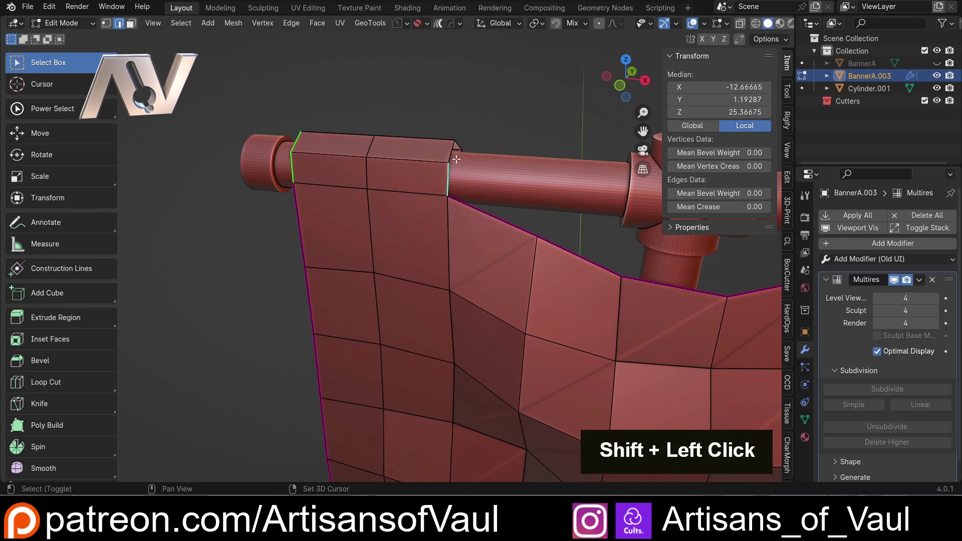
pyautogui.keyDown('shift'); pyautogui.click(454, 151); pyautogui.keyUp('shift')
pyautogui.moveTo(456, 151); pyautogui.dragTo(401, 130, button='middle')
pyautogui.keyDown('shift'); pyautogui.click(467, 143); pyautogui.keyUp('shift')
pyautogui.keyDown('shift'); pyautogui.click(477, 148); pyautogui.keyUp('shift')
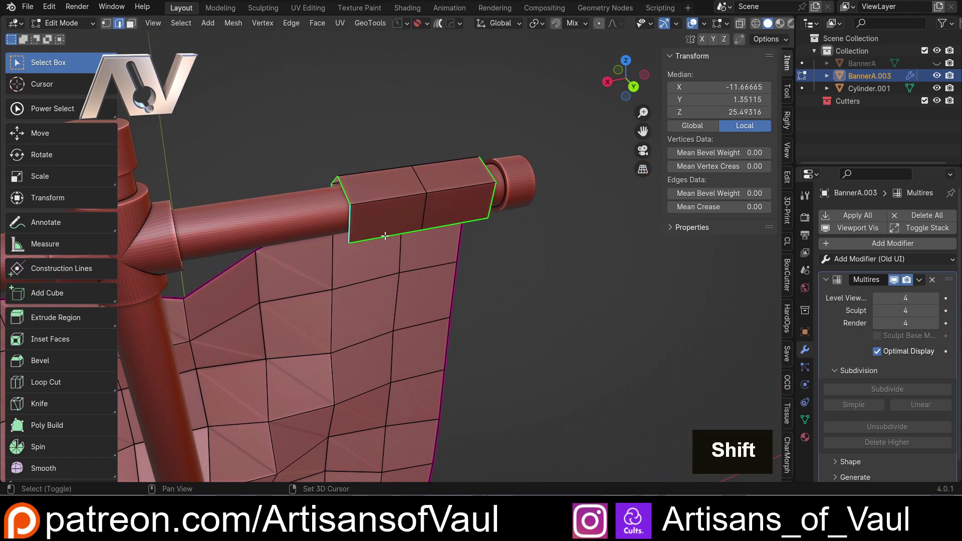
pyautogui.hotkey('shift', 'e')
pyautogui.click(380, 110)
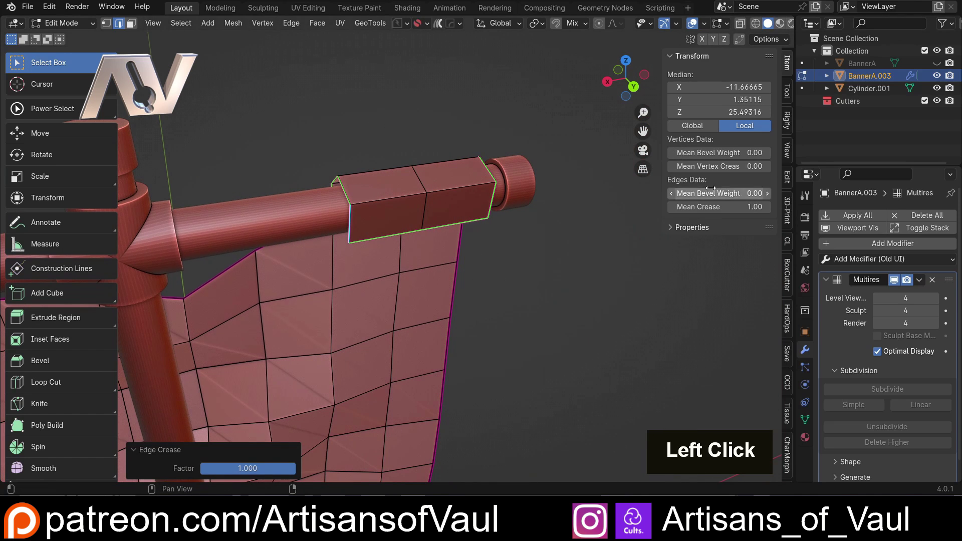
pyautogui.click(445, 154)
# Extrude the right corner's two flat top edges in stages from the side view, wrapping them over and down behind the crossbar.
pyautogui.scroll(-3, 434, 137)
pyautogui.keyDown('shift'); pyautogui.moveTo(238, 219); pyautogui.dragTo(562, 175, button='middle'); pyautogui.keyUp('shift')
pyautogui.keyDown('shift'); pyautogui.moveTo(351, 197); pyautogui.dragTo(365, 187, button='middle'); pyautogui.keyUp('shift')
pyautogui.scroll(3, 395, 186)
pyautogui.click(392, 167)
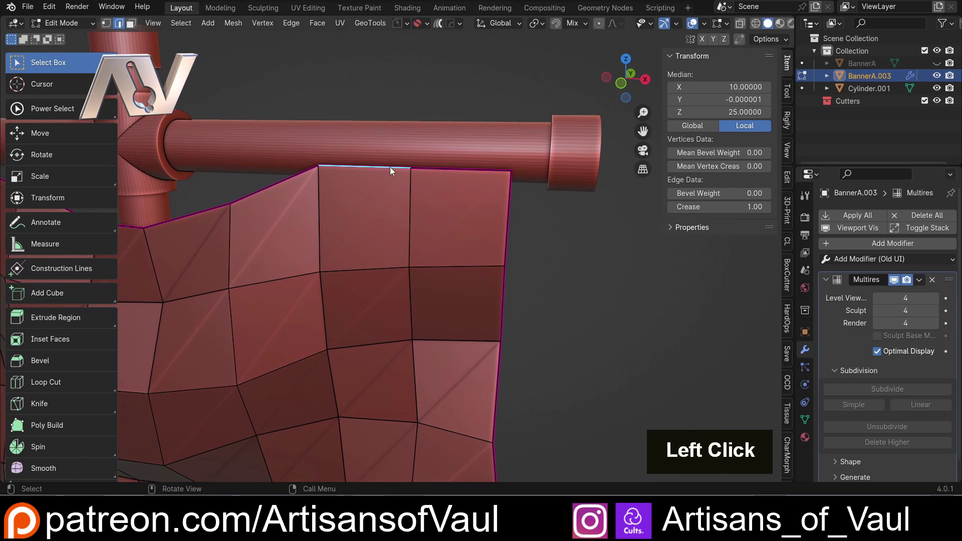
pyautogui.keyDown('shift'); pyautogui.click(457, 172); pyautogui.keyUp('shift')
pyautogui.click(407, 113)
pyautogui.click(424, 170)
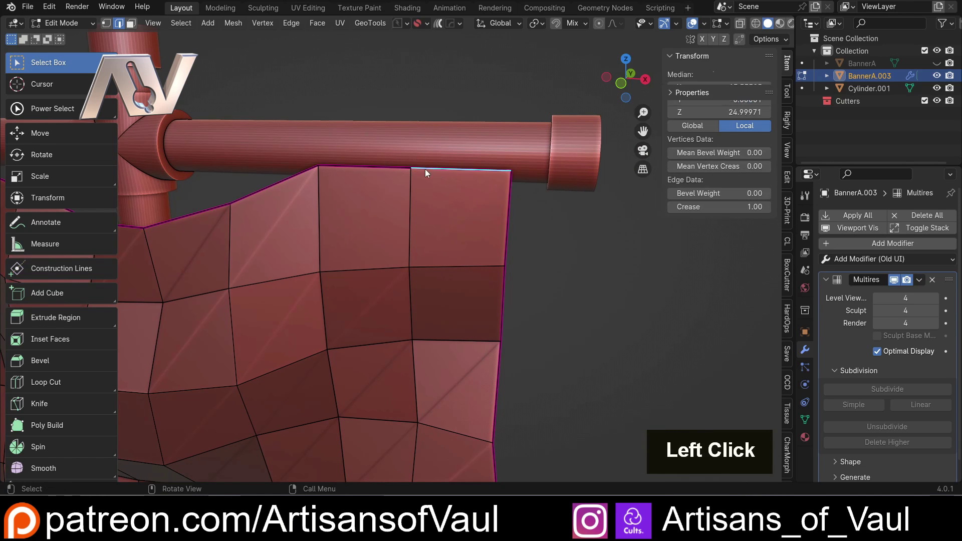
pyautogui.keyDown('shift'); pyautogui.click(392, 167); pyautogui.keyUp('shift')
pyautogui.click(645, 78)
pyautogui.keyDown('shift'); pyautogui.moveTo(503, 193); pyautogui.dragTo(484, 206, button='middle'); pyautogui.keyUp('shift')
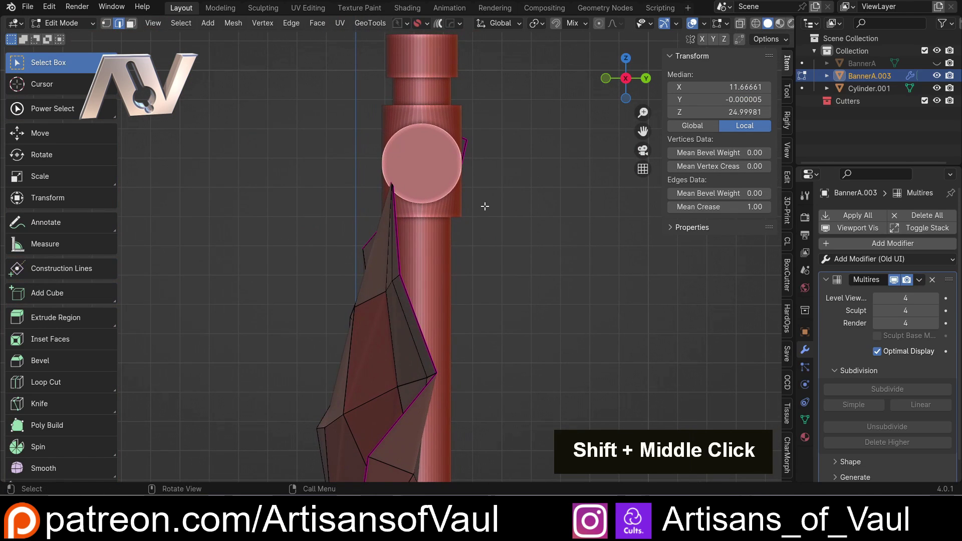
pyautogui.press('e')
pyautogui.click(482, 163)
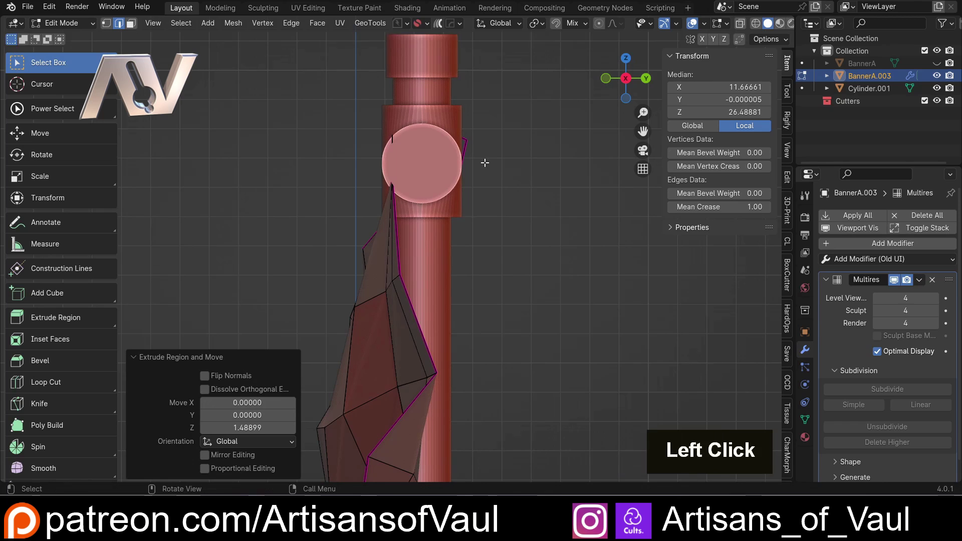
pyautogui.press('e')
pyautogui.click(568, 161)
pyautogui.press('e')
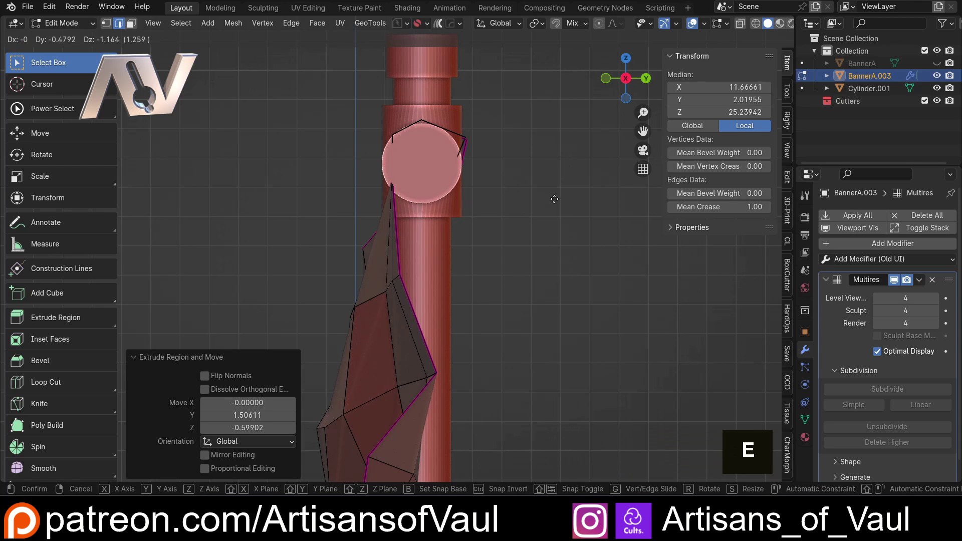
pyautogui.click(558, 224)
pyautogui.moveTo(557, 224); pyautogui.dragTo(423, 150, button='middle')
pyautogui.click(423, 149)
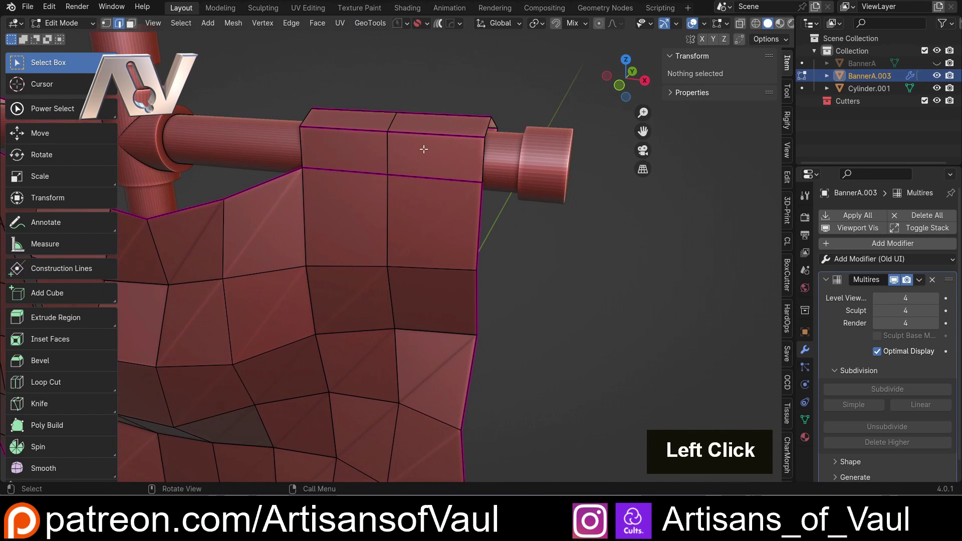
# Set the mean crease to 0 on the right flap's lengthwise edges that run along the crossbar.
pyautogui.click(345, 130)
pyautogui.doubleClick(425, 133)
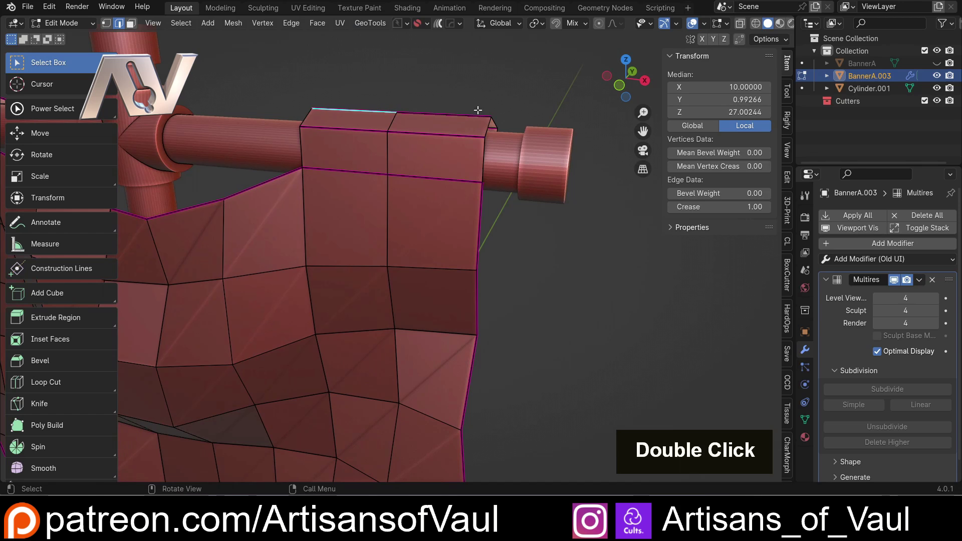
pyautogui.moveTo(477, 110); pyautogui.dragTo(386, 240, button='middle')
pyautogui.scroll(2, 380, 205)
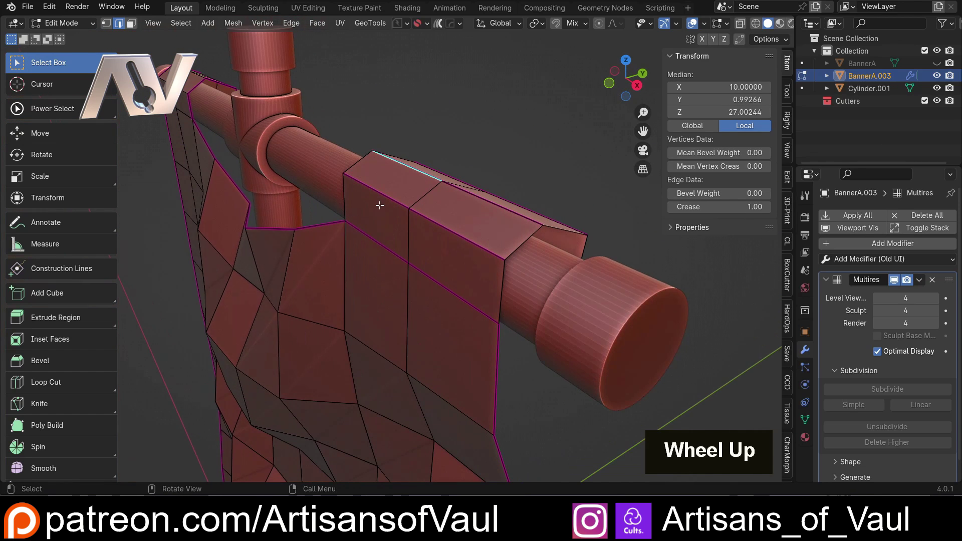
pyautogui.click(380, 202)
pyautogui.keyDown('shift'); pyautogui.click(453, 223); pyautogui.keyUp('shift')
pyautogui.keyDown('shift'); pyautogui.click(445, 186); pyautogui.keyUp('shift')
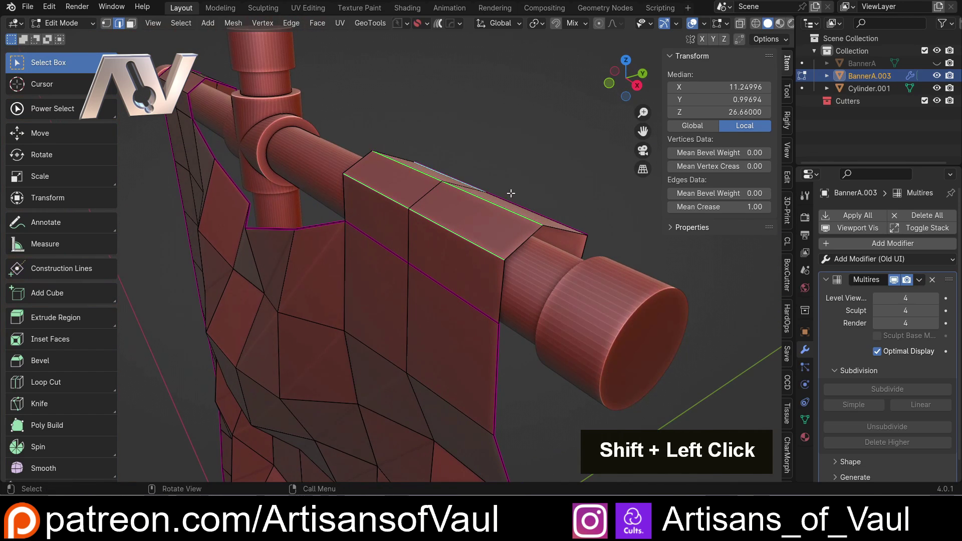
pyautogui.moveTo(511, 192); pyautogui.dragTo(449, 189, button='middle')
pyautogui.keyDown('shift'); pyautogui.click(441, 207); pyautogui.keyUp('shift')
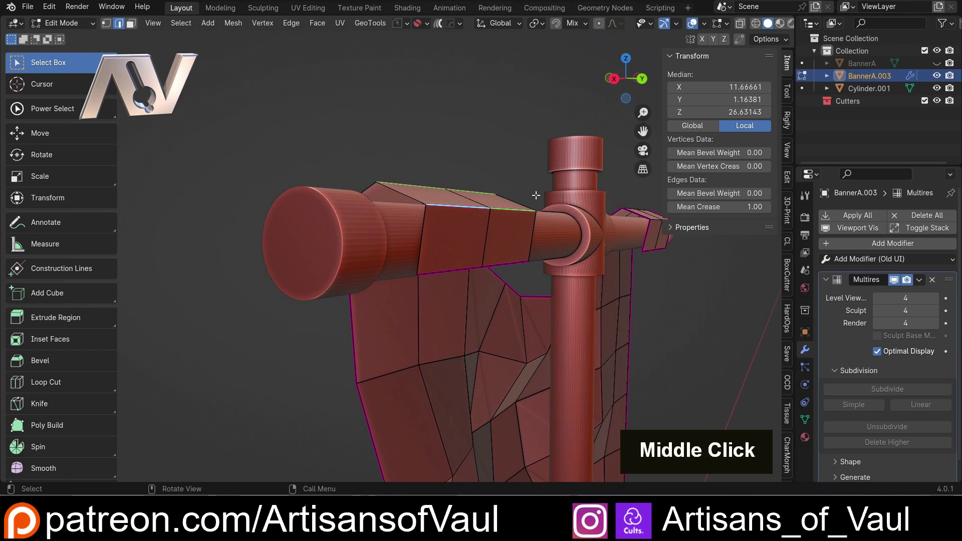
pyautogui.click(713, 206)
pyautogui.write('0')
pyautogui.press('Return')
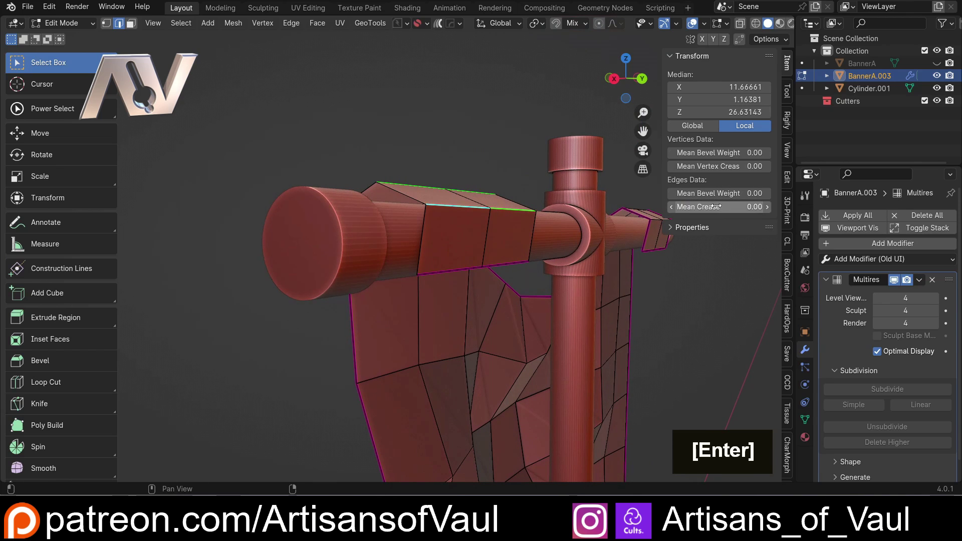
pyautogui.click(457, 122)
# Set the edge crease to 1 on the right flap's open side edges at both ends around the crossbar.
pyautogui.click(429, 242)
pyautogui.keyDown('shift'); pyautogui.click(415, 199); pyautogui.keyUp('shift')
pyautogui.moveTo(434, 198); pyautogui.dragTo(525, 196, button='middle')
pyautogui.keyDown('shift'); pyautogui.click(359, 200); pyautogui.keyUp('shift')
pyautogui.keyDown('shift'); pyautogui.click(355, 226); pyautogui.keyUp('shift')
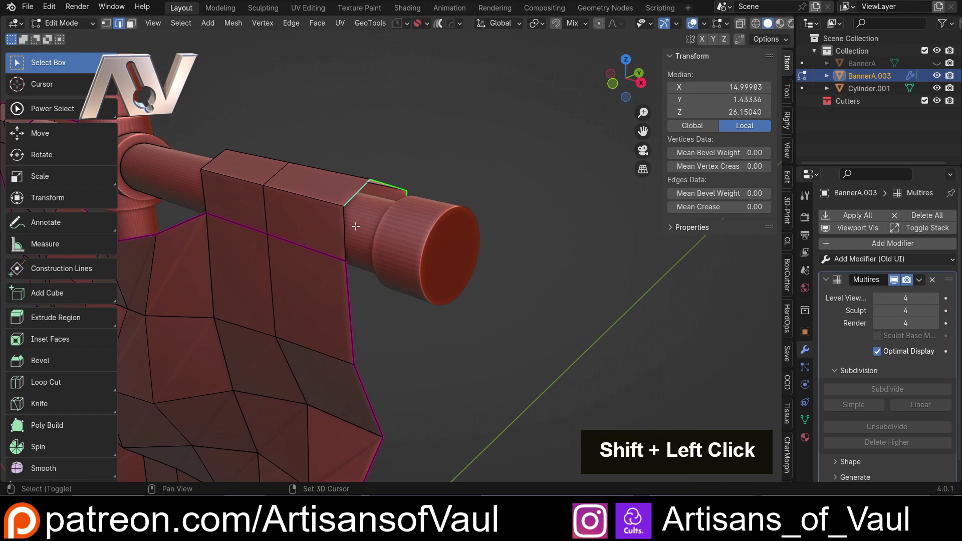
pyautogui.keyDown('shift'); pyautogui.click(336, 222); pyautogui.keyUp('shift')
pyautogui.keyDown('shift'); pyautogui.moveTo(336, 221); pyautogui.dragTo(364, 228, button='middle'); pyautogui.keyUp('shift')
pyautogui.moveTo(515, 198); pyautogui.dragTo(286, 187, button='middle')
pyautogui.keyDown('shift'); pyautogui.click(286, 187); pyautogui.keyUp('shift')
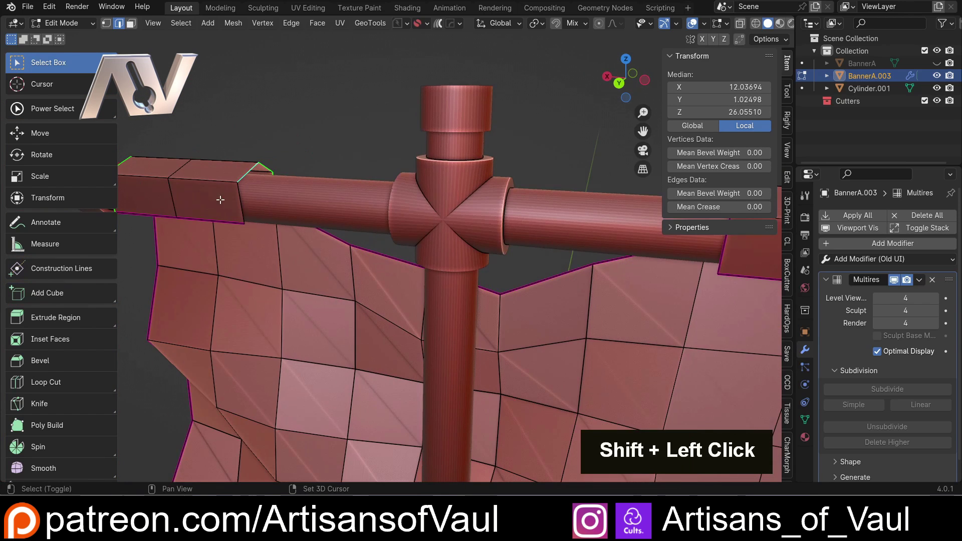
pyautogui.scroll(3, 476, 221)
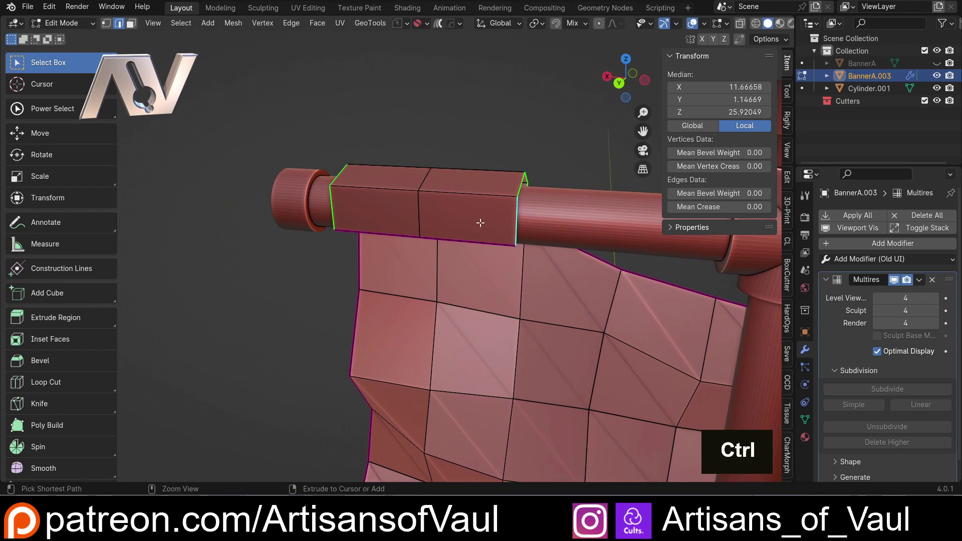
pyautogui.hotkey('shift', 'e')
pyautogui.click(648, 342)
pyautogui.scroll(-3, 383, 236)
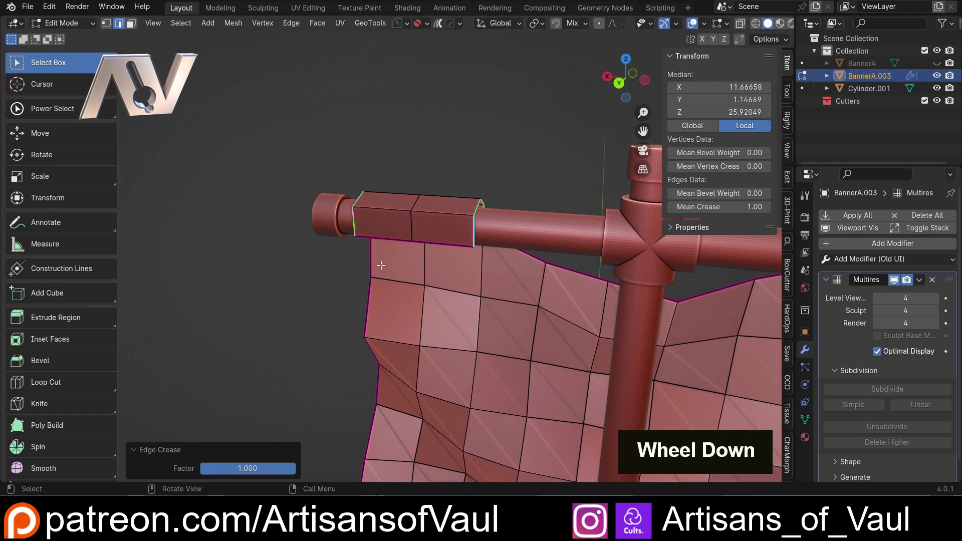
# Leave mesh editing, switch the banner to Sculpt Mode with the Cloth brush and clear its sculpt mask.
pyautogui.press('Tab')
pyautogui.click(269, 266)
pyautogui.moveTo(269, 266); pyautogui.dragTo(404, 173, button='middle')
pyautogui.scroll(2, 377, 254)
pyautogui.click(416, 257)
pyautogui.scroll(2, 392, 186)
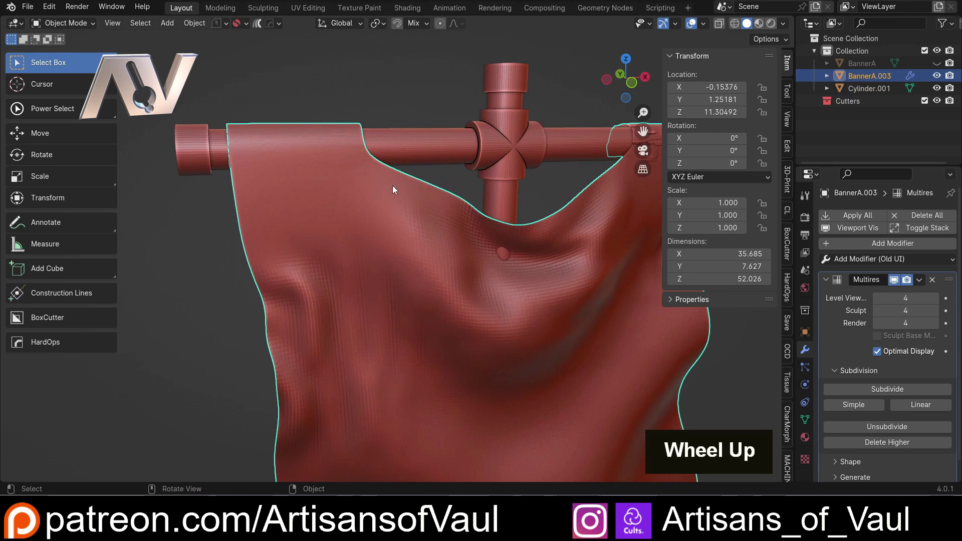
pyautogui.press('Tab')
pyautogui.click(301, 142)
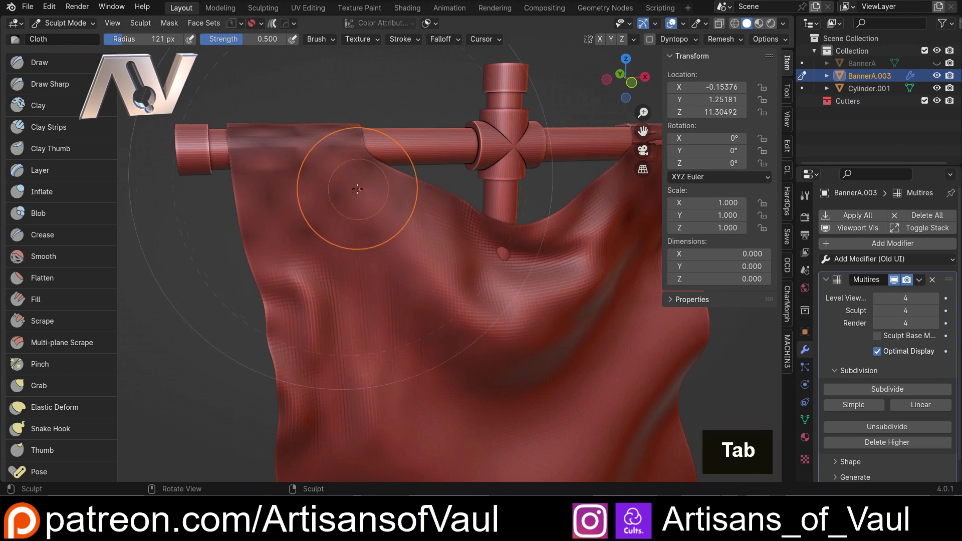
pyautogui.scroll(-5, 75, 336)
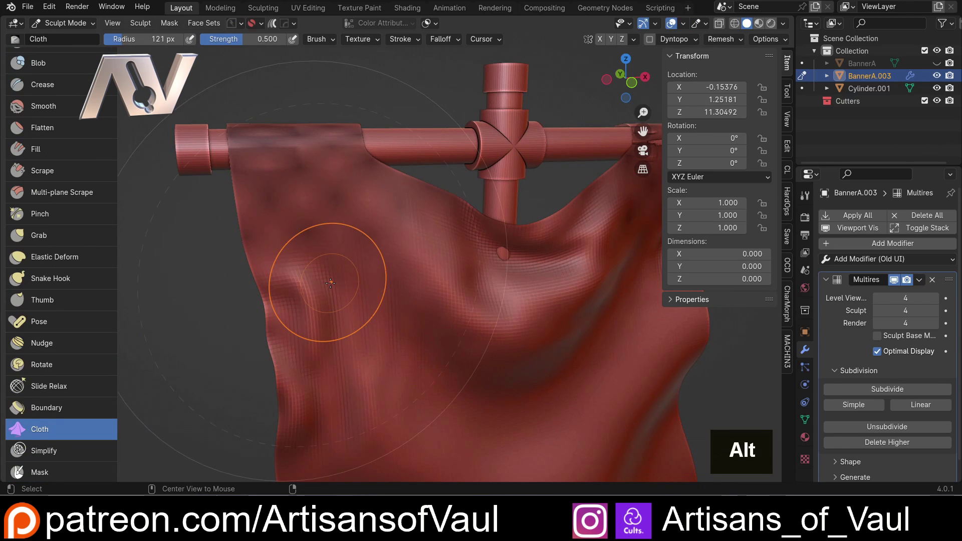
pyautogui.hotkey('alt', 'm')
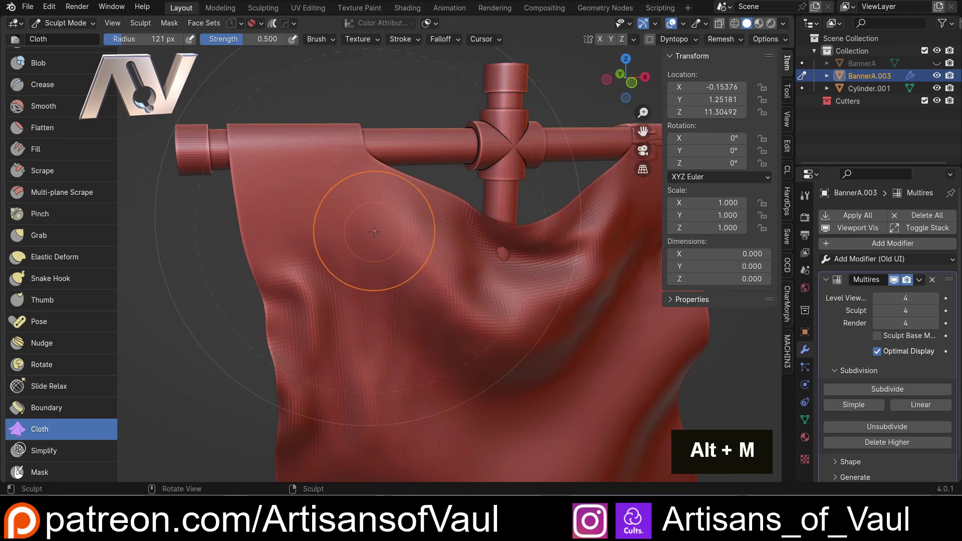
# Try a Cloth brush stroke below the left flap's inner corner at Multires Sculpt level 4, and undo it.
pyautogui.scroll(2, 346, 226)
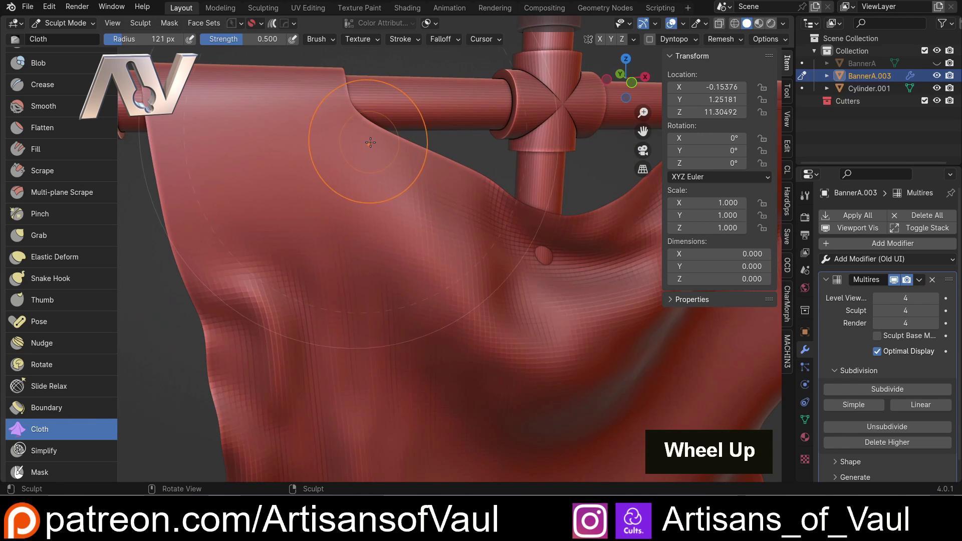
pyautogui.moveTo(373, 148)
pyautogui.mouseDown()
pyautogui.moveTo(352, 168)
pyautogui.moveTo(344, 148)
pyautogui.mouseUp()
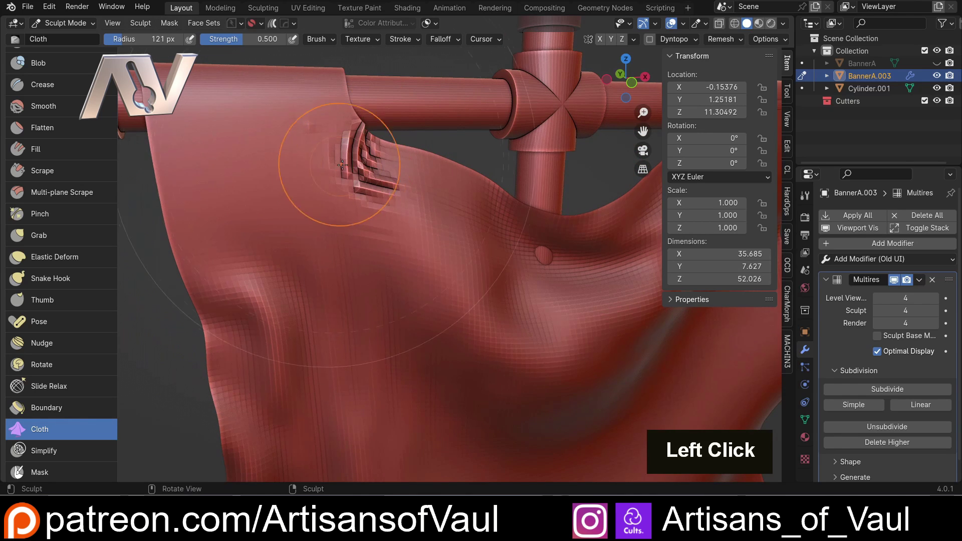
pyautogui.hotkey('ctrl', 'z')
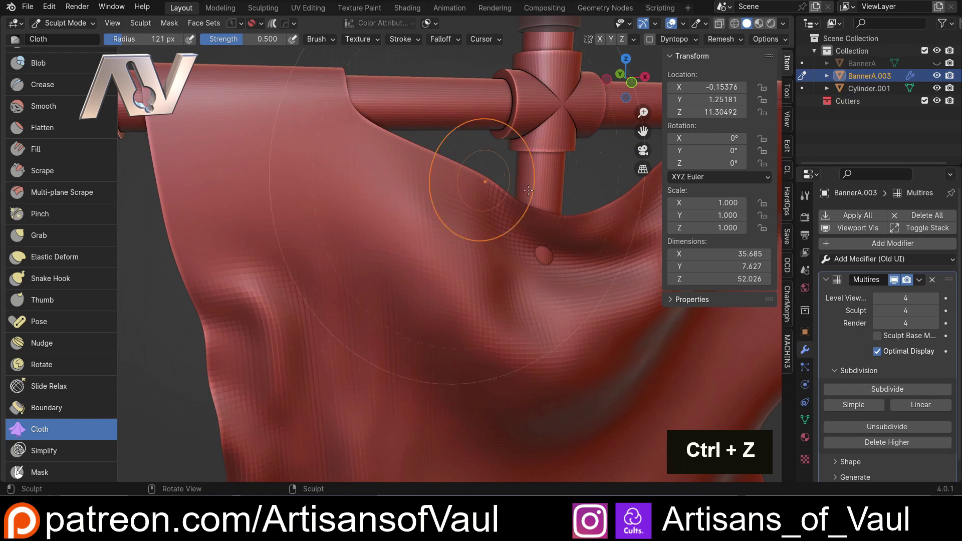
# Sculpt gathered Cloth brush folds below both flaps' inner corners at Multires level 3, and return the Sculpt and Render levels to 4.
pyautogui.click(877, 314)
pyautogui.click(878, 323)
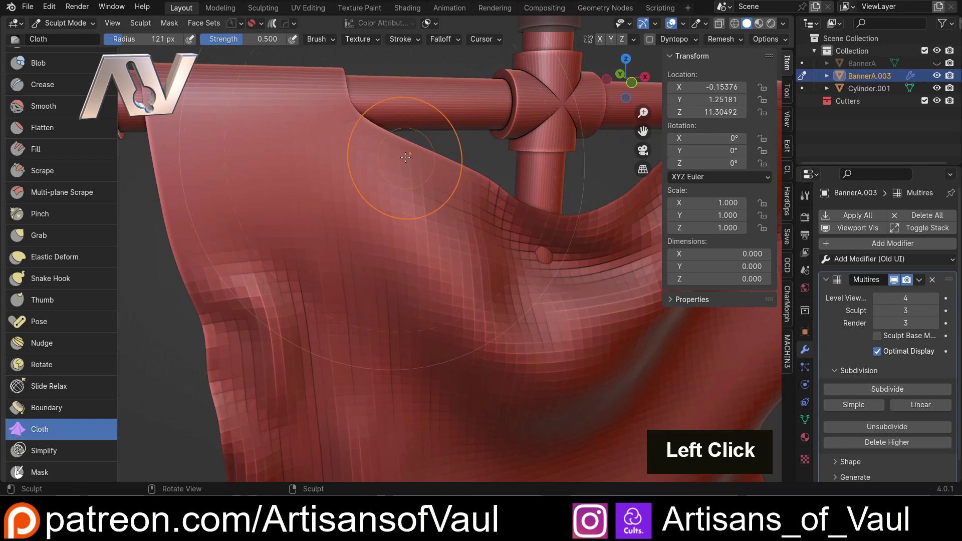
pyautogui.moveTo(408, 172); pyautogui.dragTo(367, 176)
pyautogui.keyDown('shift'); pyautogui.moveTo(601, 181); pyautogui.dragTo(303, 197, button='middle'); pyautogui.keyUp('shift')
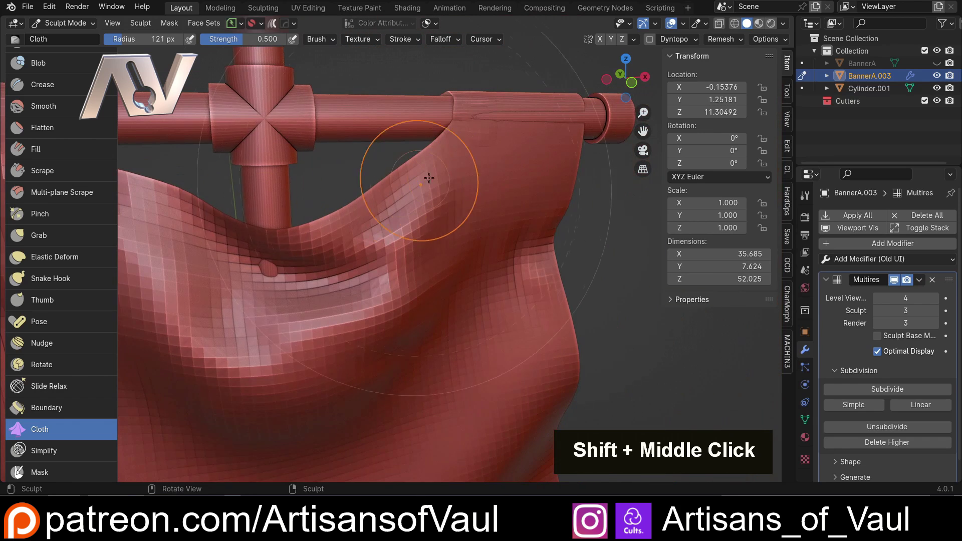
pyautogui.moveTo(425, 178); pyautogui.dragTo(468, 196)
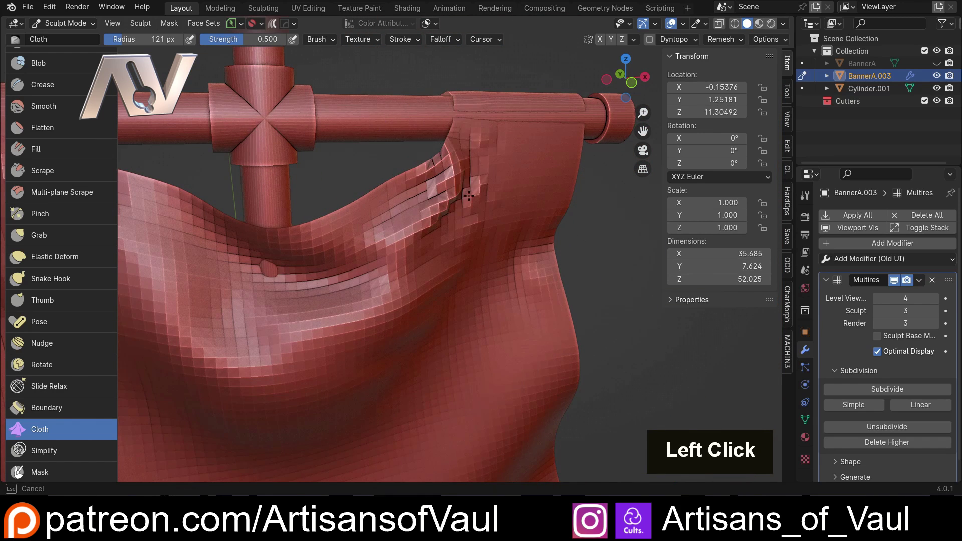
pyautogui.keyDown('shift'); pyautogui.moveTo(469, 195); pyautogui.dragTo(646, 200, button='middle'); pyautogui.keyUp('shift')
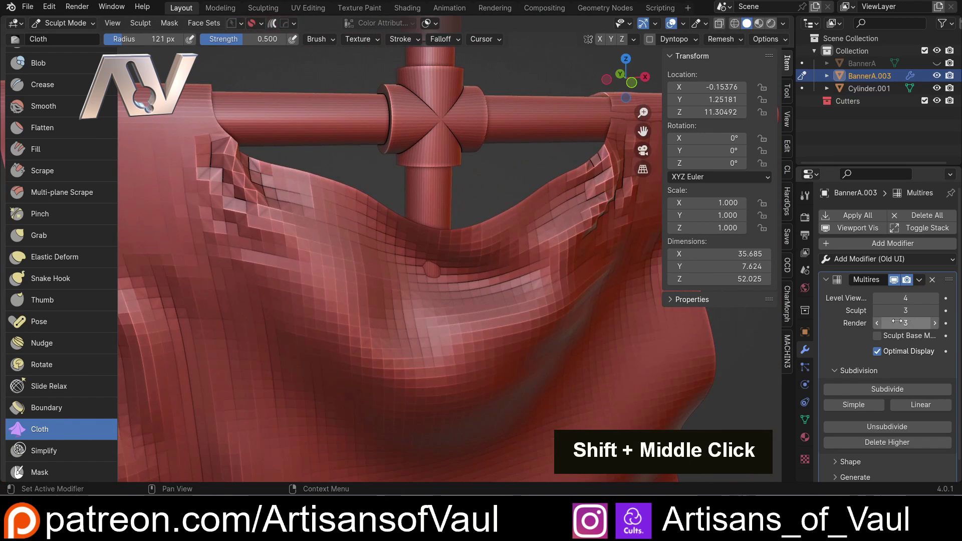
pyautogui.click(933, 311)
pyautogui.doubleClick(936, 323)
# Lower the Multires Sculpt level to 2 and use the Cloth brush to cover the pole poking through below the neckline.
pyautogui.scroll(-5, 419, 301)
pyautogui.moveTo(419, 300); pyautogui.dragTo(454, 268, button='middle')
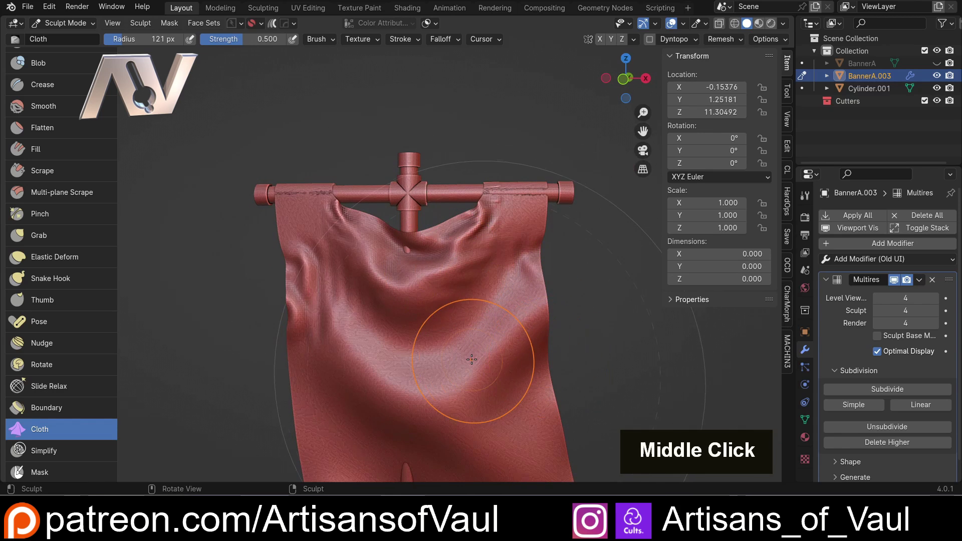
pyautogui.scroll(2, 453, 347)
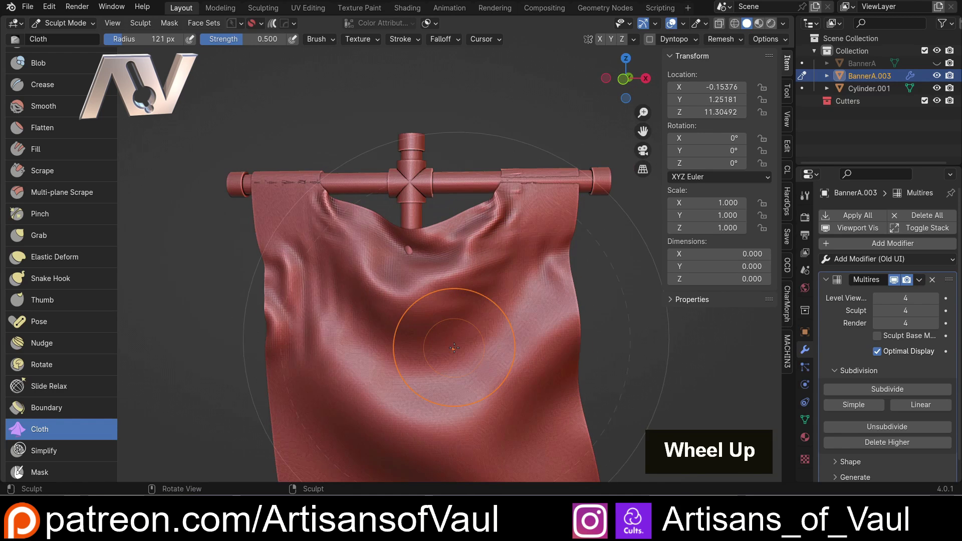
pyautogui.moveTo(421, 331); pyautogui.dragTo(436, 310, button='middle')
pyautogui.scroll(4, 441, 305)
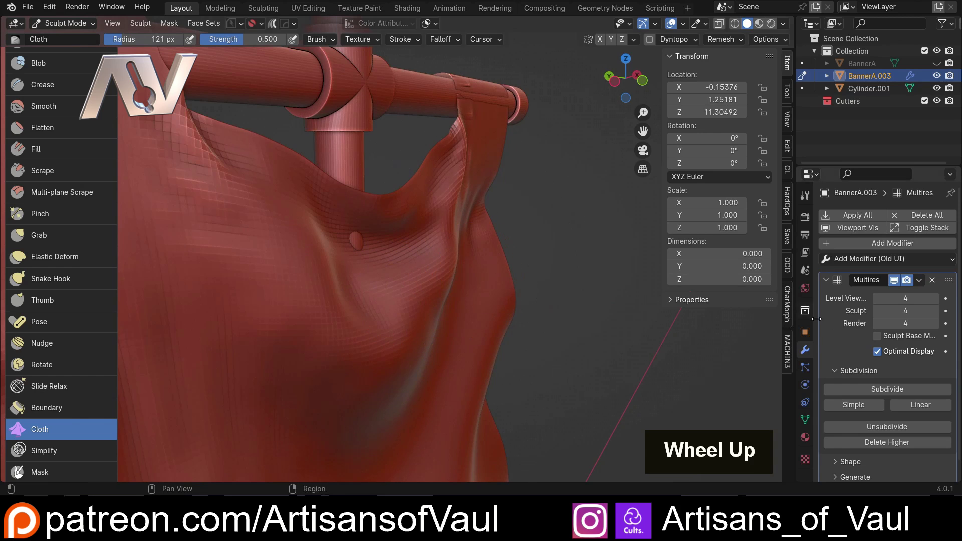
pyautogui.click(878, 310)
pyautogui.click(877, 311)
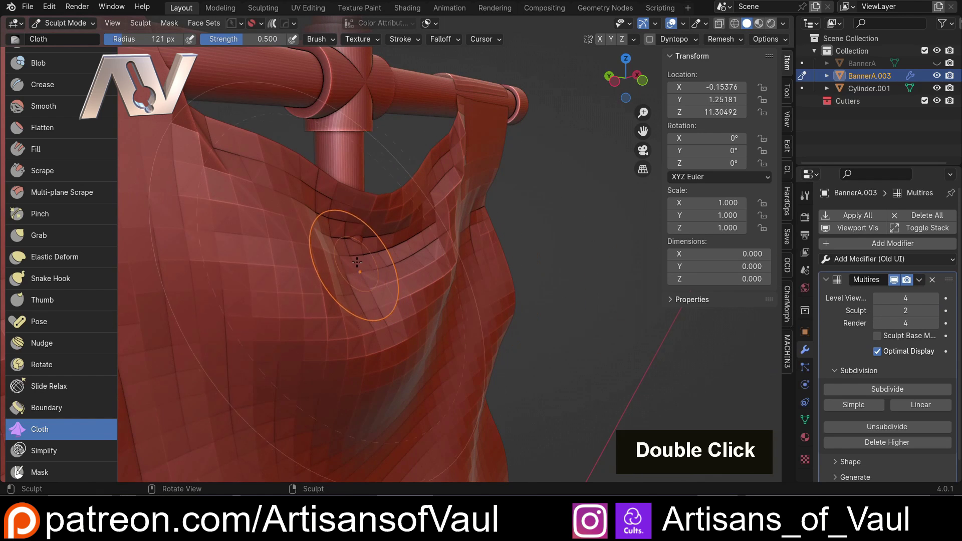
pyautogui.moveTo(361, 245); pyautogui.dragTo(416, 244)
pyautogui.scroll(-6, 393, 244)
# Use the Cloth brush to cover the pole poking through the banner's lower centre, and set the Multires Sculpt level back to 4.
pyautogui.keyDown('shift'); pyautogui.moveTo(381, 380); pyautogui.dragTo(377, 257, button='middle'); pyautogui.keyUp('shift')
pyautogui.moveTo(376, 257); pyautogui.dragTo(362, 250)
pyautogui.moveTo(420, 265)
pyautogui.mouseDown(button='middle')
pyautogui.moveTo(378, 268)
pyautogui.moveTo(332, 215)
pyautogui.mouseUp(button='middle')
pyautogui.scroll(-4, 332, 215)
pyautogui.hotkey('ctrl', '4')
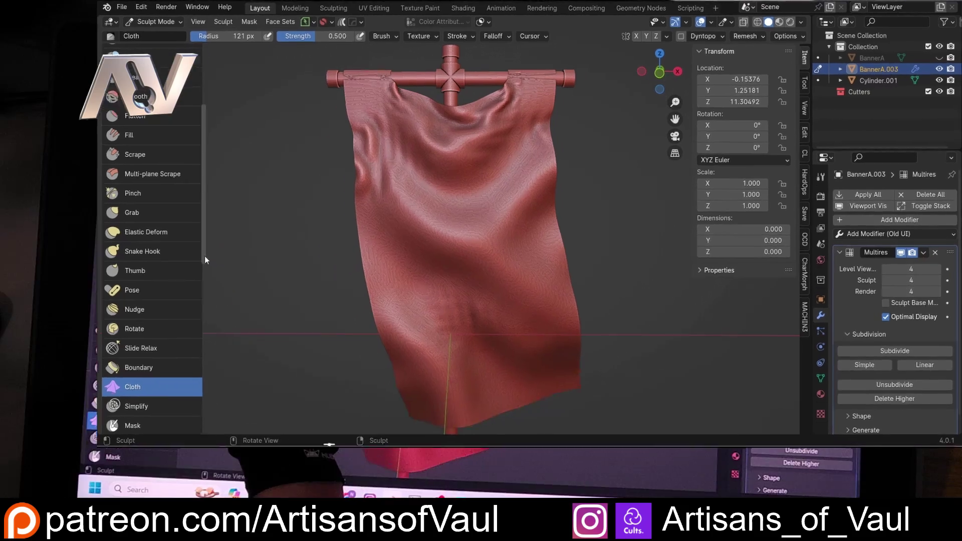
pyautogui.moveTo(204, 260); pyautogui.dragTo(204, 193)
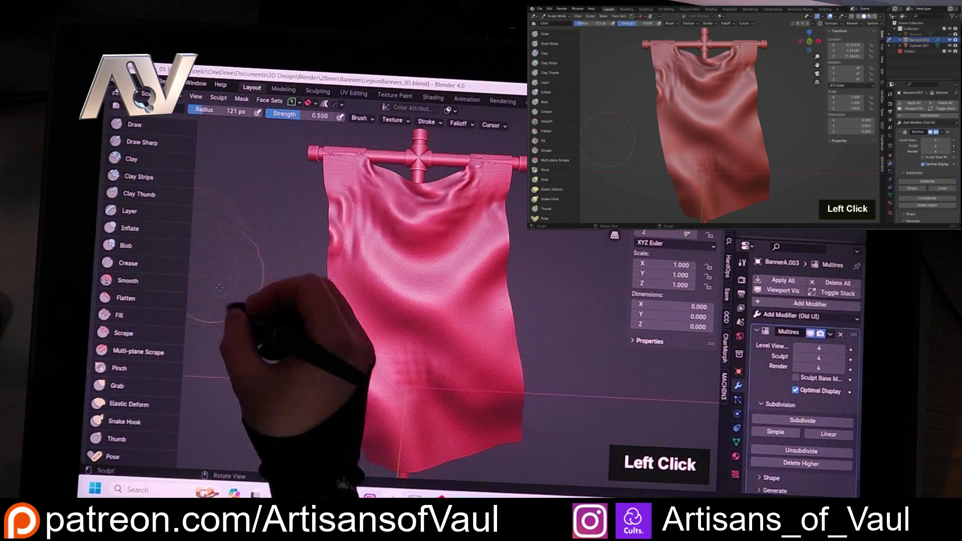
pyautogui.moveTo(367, 373); pyautogui.dragTo(282, 369)
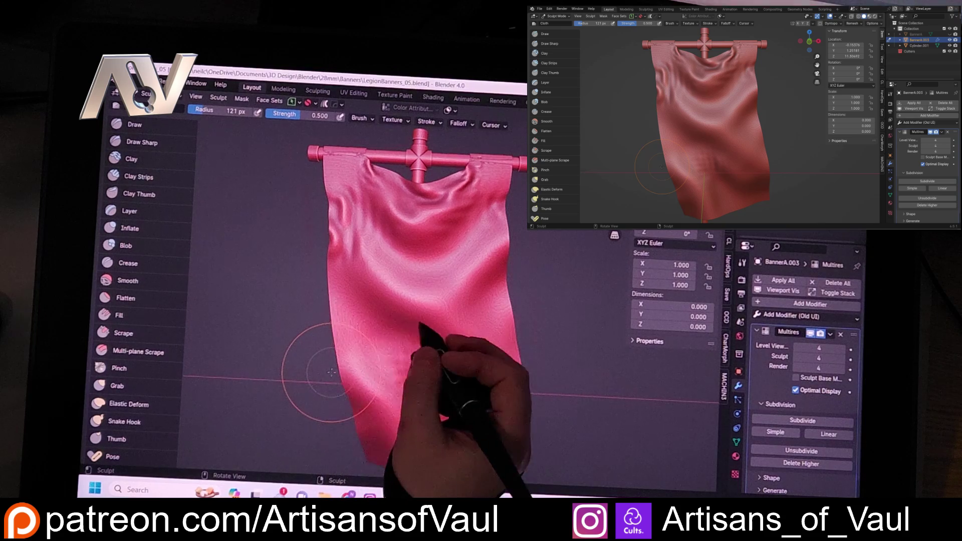
pyautogui.moveTo(403, 366); pyautogui.dragTo(406, 365)
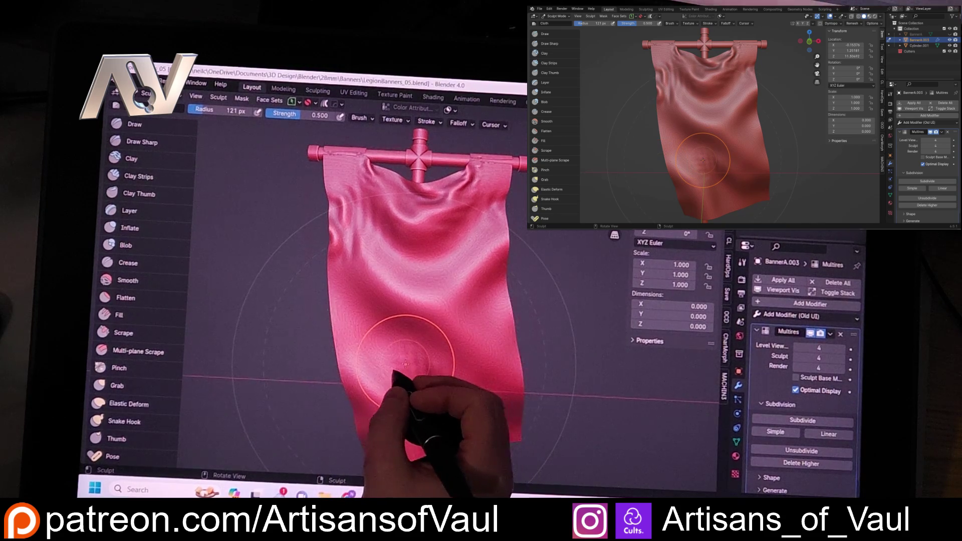
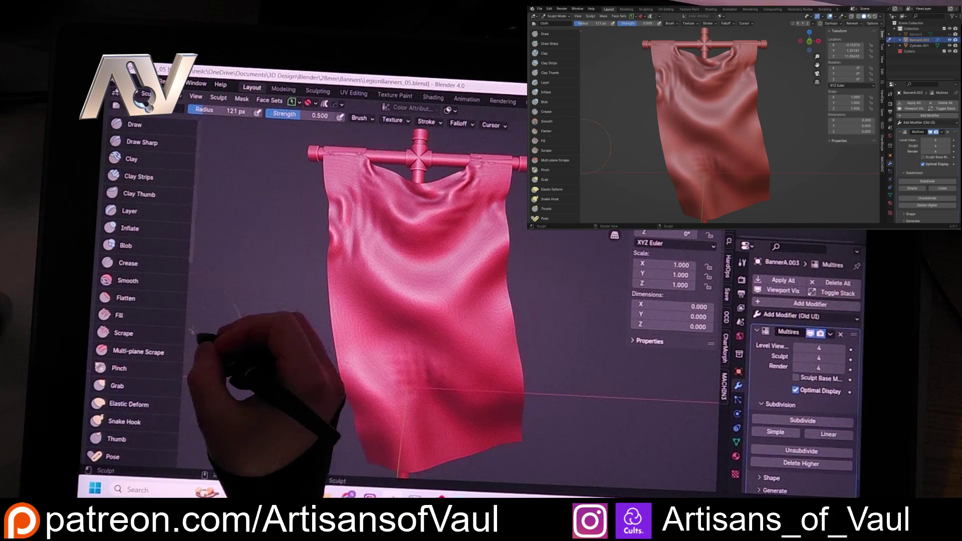
# Switch to the Draw brush and smooth the rippled cloth at the banner's lower centre with a 121 px radius.
pyautogui.click(136, 126)
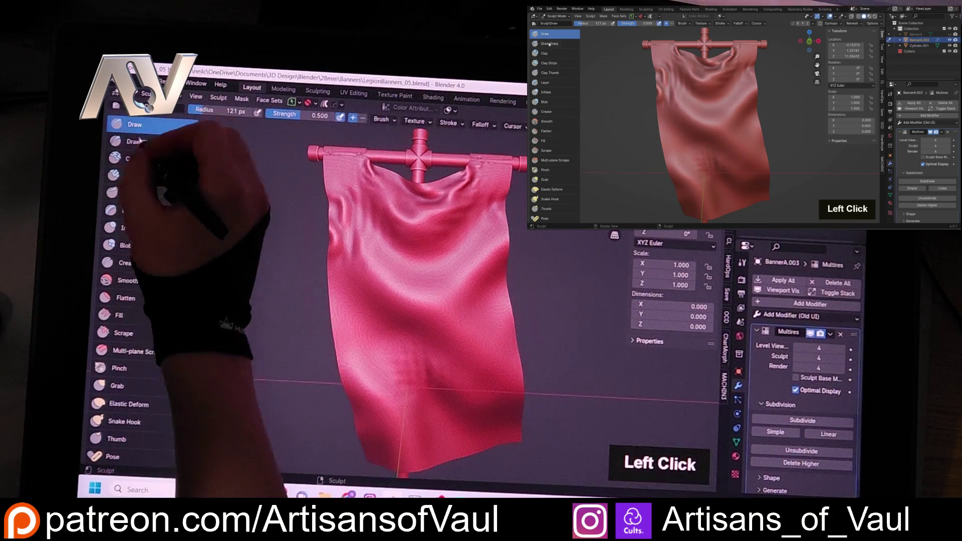
pyautogui.keyDown('shift'); pyautogui.moveTo(433, 379); pyautogui.dragTo(441, 332, button='middle'); pyautogui.keyUp('shift')
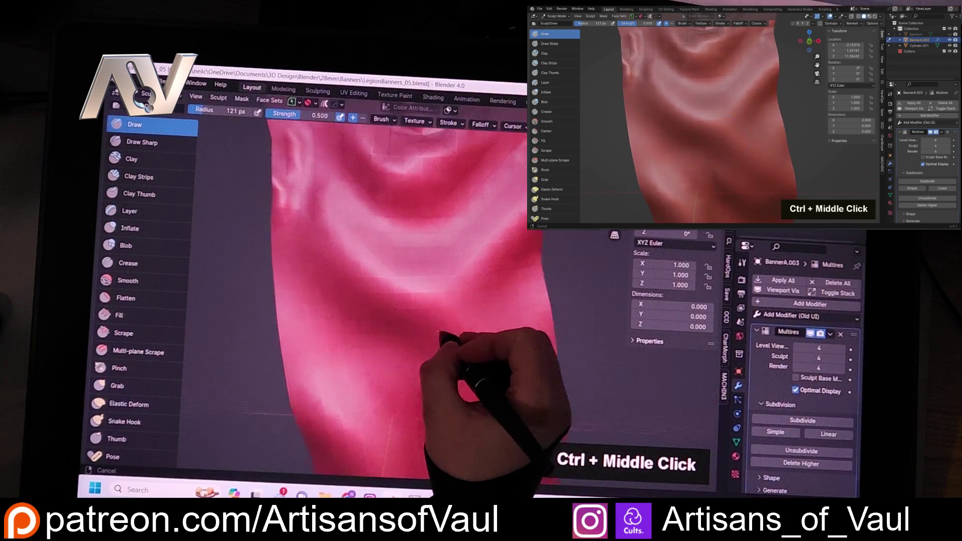
pyautogui.keyDown('shift'); pyautogui.moveTo(390, 388); pyautogui.dragTo(463, 357, button='middle'); pyautogui.keyUp('shift')
pyautogui.moveTo(464, 357)
pyautogui.mouseDown()
pyautogui.moveTo(419, 339)
pyautogui.moveTo(375, 340)
pyautogui.moveTo(429, 359)
pyautogui.mouseUp()
pyautogui.keyDown('shift'); pyautogui.doubleClick(432, 366); pyautogui.keyUp('shift')
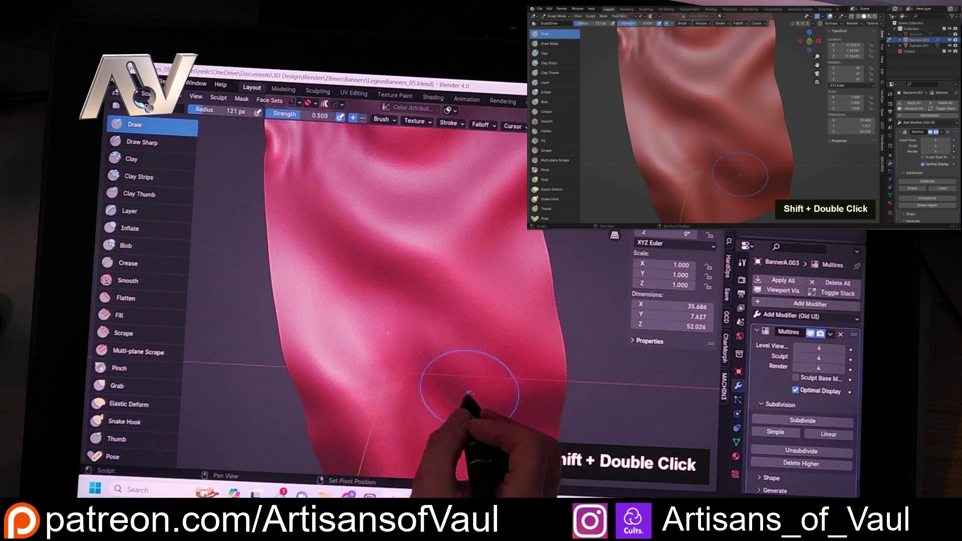
# Smooth the bunched folds along the banner's left edge below the left flap.
pyautogui.keyDown('shift'); pyautogui.moveTo(468, 392); pyautogui.dragTo(352, 266); pyautogui.keyUp('shift')
pyautogui.keyDown('shift'); pyautogui.moveTo(349, 263); pyautogui.dragTo(340, 429, button='middle'); pyautogui.keyUp('shift')
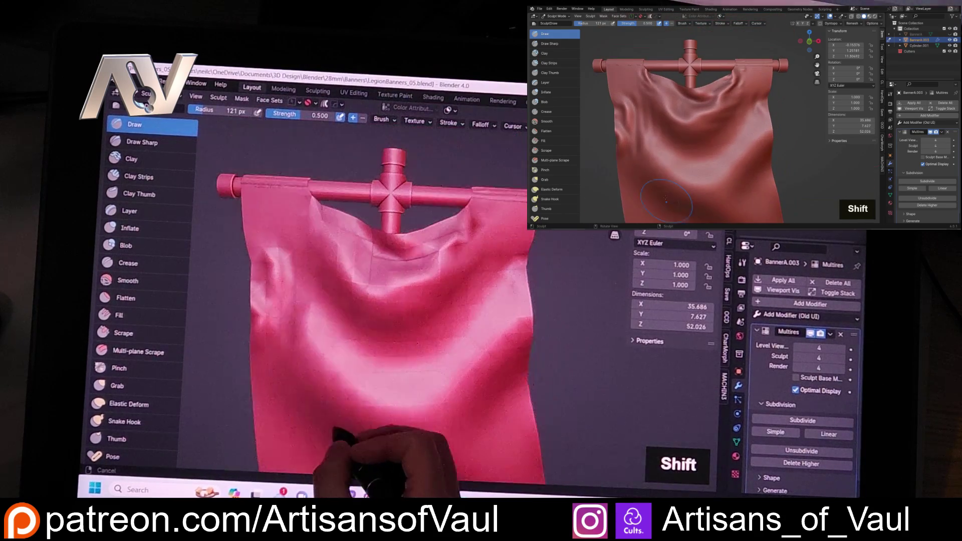
pyautogui.moveTo(225, 326)
pyautogui.mouseDown(button='middle')
pyautogui.moveTo(271, 381)
pyautogui.moveTo(253, 333)
pyautogui.mouseUp(button='middle')
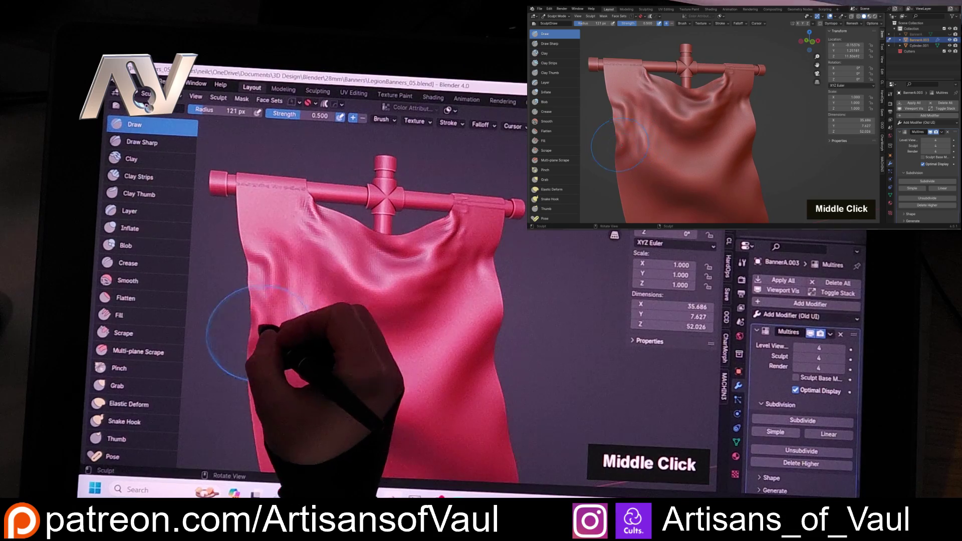
pyautogui.keyDown('shift'); pyautogui.click(251, 325); pyautogui.keyUp('shift')
pyautogui.keyDown('shift'); pyautogui.doubleClick(255, 338); pyautogui.keyUp('shift')
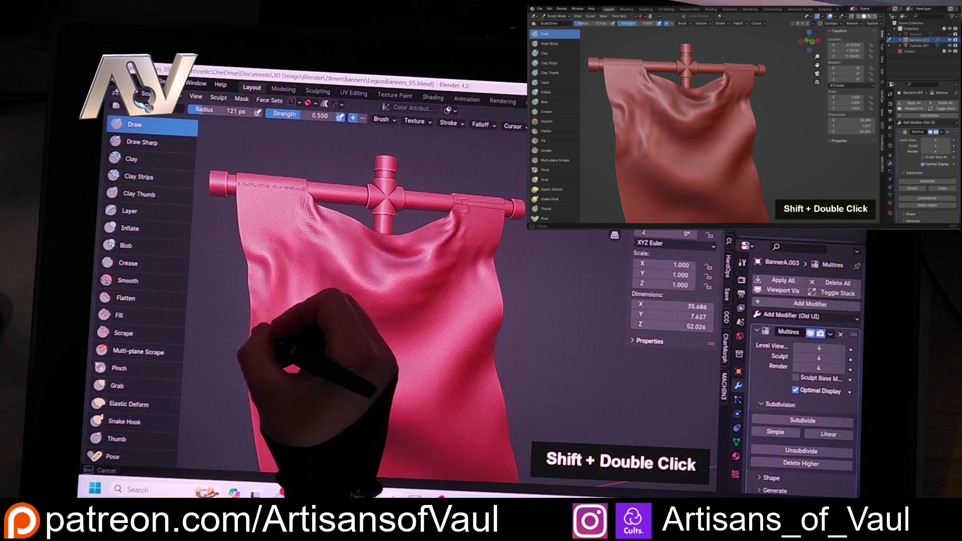
# Set the Draw brush radius to 38 px and sculpt folds below the right flap, undoing one stroke and redrawing it.
pyautogui.moveTo(395, 365); pyautogui.dragTo(370, 316, button='middle')
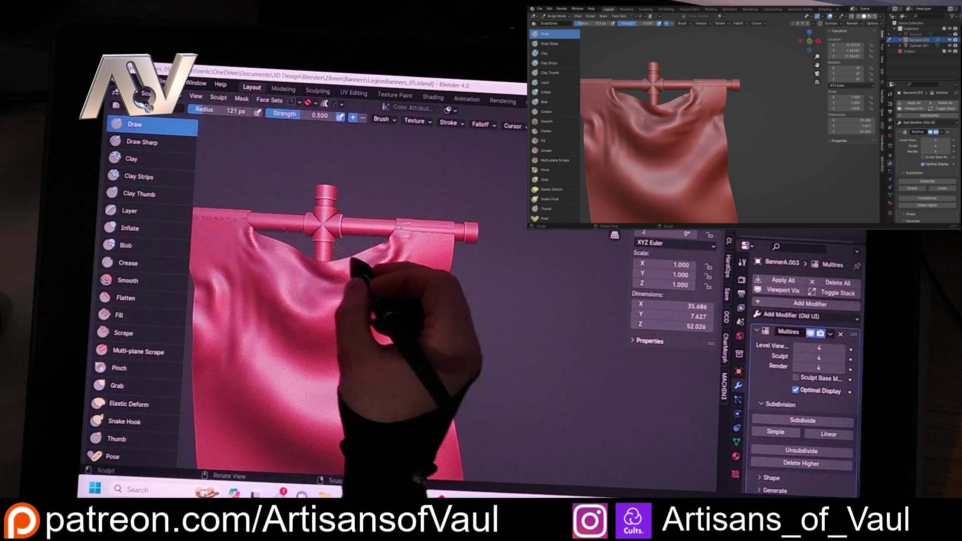
pyautogui.press(']')
pyautogui.press(']')
pyautogui.press(']')
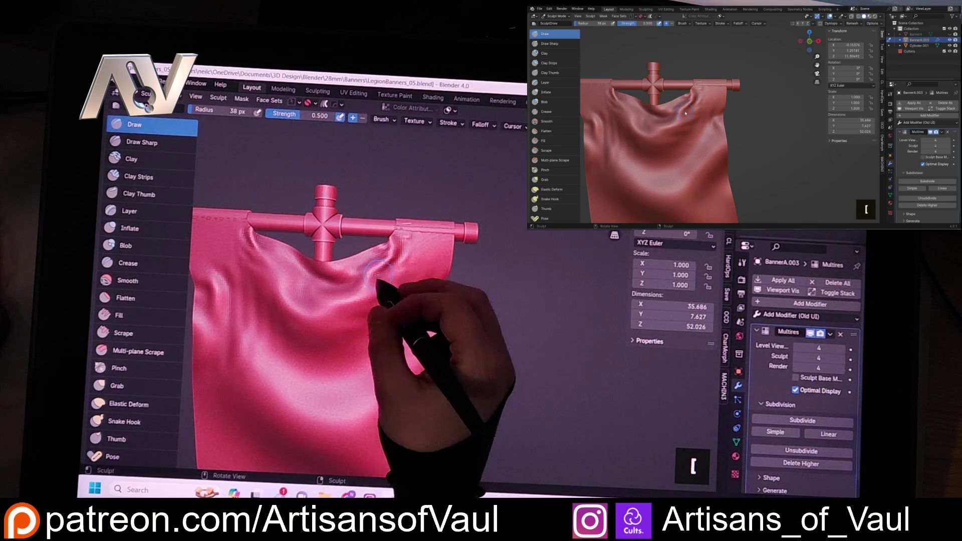
pyautogui.keyDown('ctrl'); pyautogui.moveTo(381, 291); pyautogui.dragTo(367, 293, button='middle'); pyautogui.keyUp('ctrl')
pyautogui.moveTo(367, 293)
pyautogui.mouseDown()
pyautogui.moveTo(436, 221)
pyautogui.moveTo(433, 202)
pyautogui.moveTo(416, 257)
pyautogui.mouseUp()
pyautogui.doubleClick(399, 263)
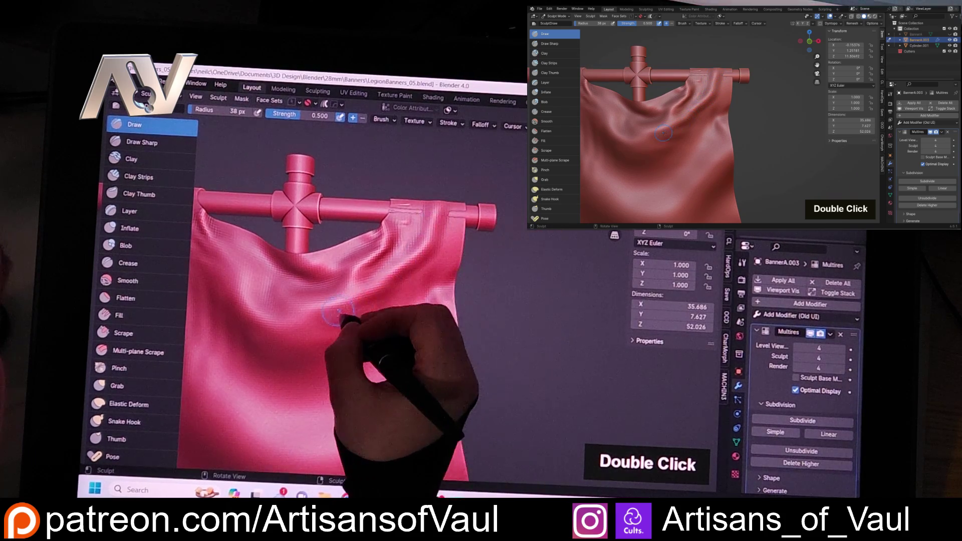
pyautogui.moveTo(334, 310)
pyautogui.keyDown('shift'); pyautogui.mouseDown(button='middle')
pyautogui.moveTo(425, 351)
pyautogui.moveTo(441, 311)
pyautogui.mouseUp(button='middle'); pyautogui.keyUp('shift')
pyautogui.hotkey('ctrl', 'z')
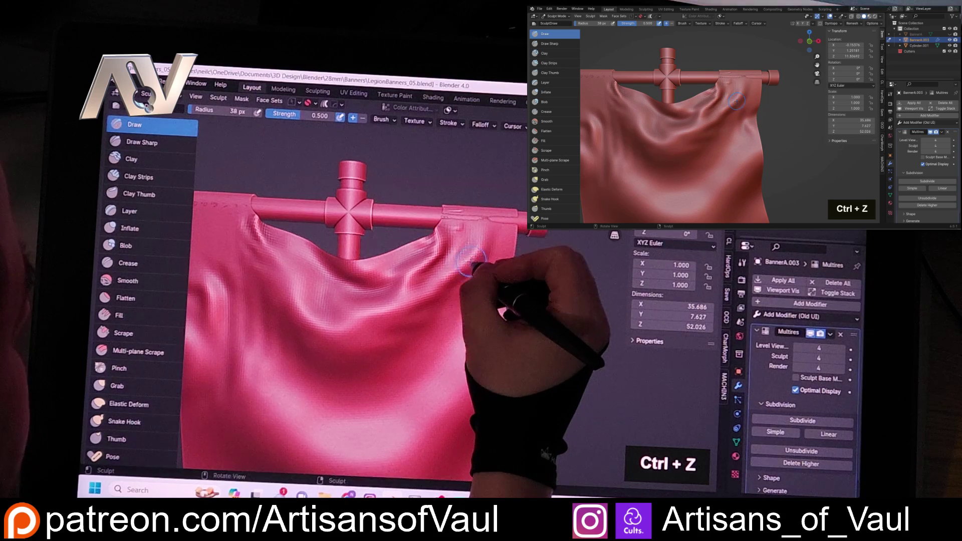
pyautogui.moveTo(469, 266); pyautogui.dragTo(485, 233)
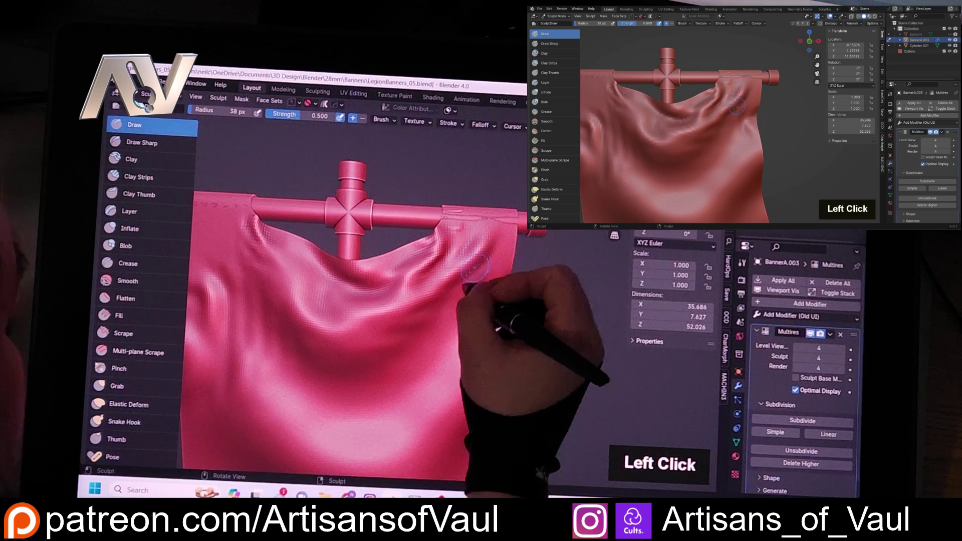
# Reduce the Draw brush radius to 17 px and sculpt fine gathered folds running down from the left flap.
pyautogui.keyDown('shift'); pyautogui.moveTo(345, 315); pyautogui.dragTo(428, 333, button='middle'); pyautogui.keyUp('shift')
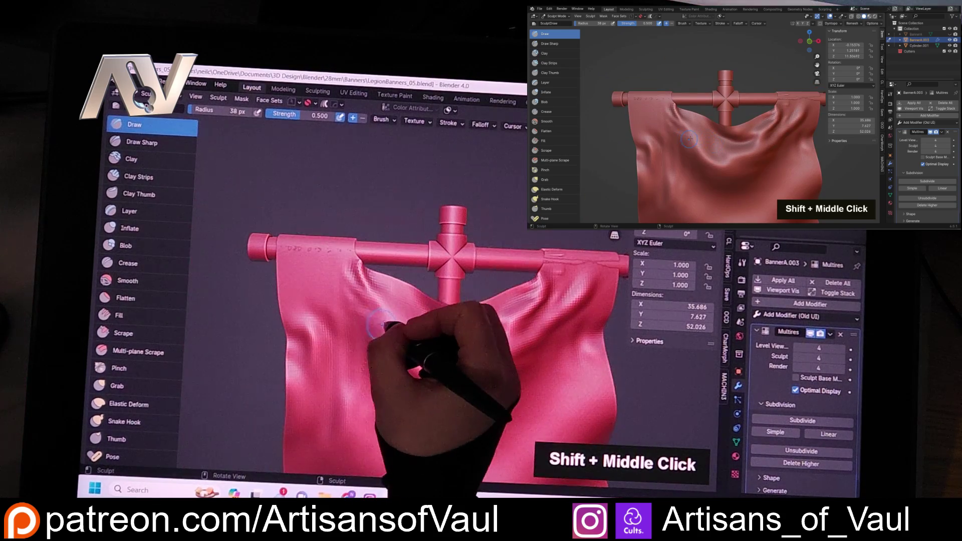
pyautogui.press('[')
pyautogui.press('[')
pyautogui.press('[')
pyautogui.press('[')
pyautogui.press('[')
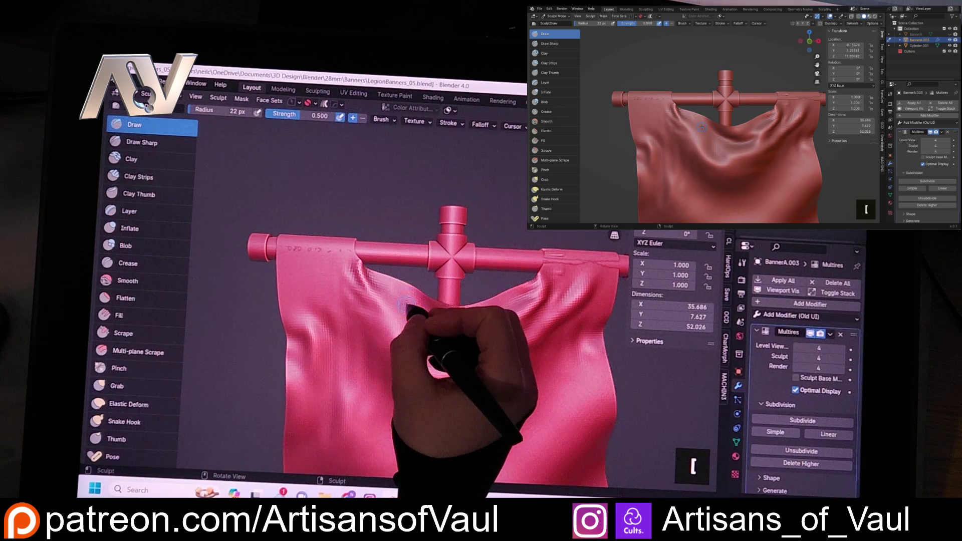
pyautogui.click(353, 276)
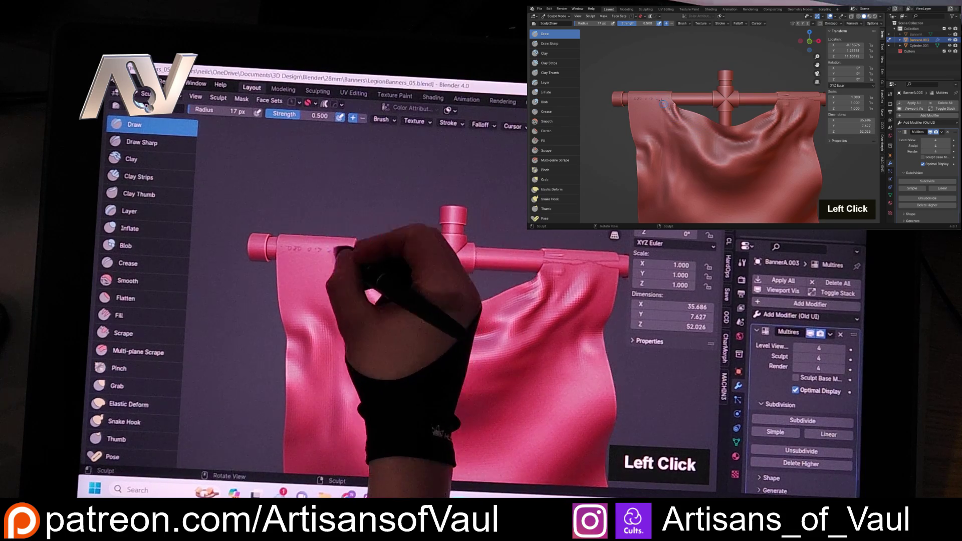
pyautogui.moveTo(321, 279); pyautogui.dragTo(329, 307)
pyautogui.doubleClick(336, 325)
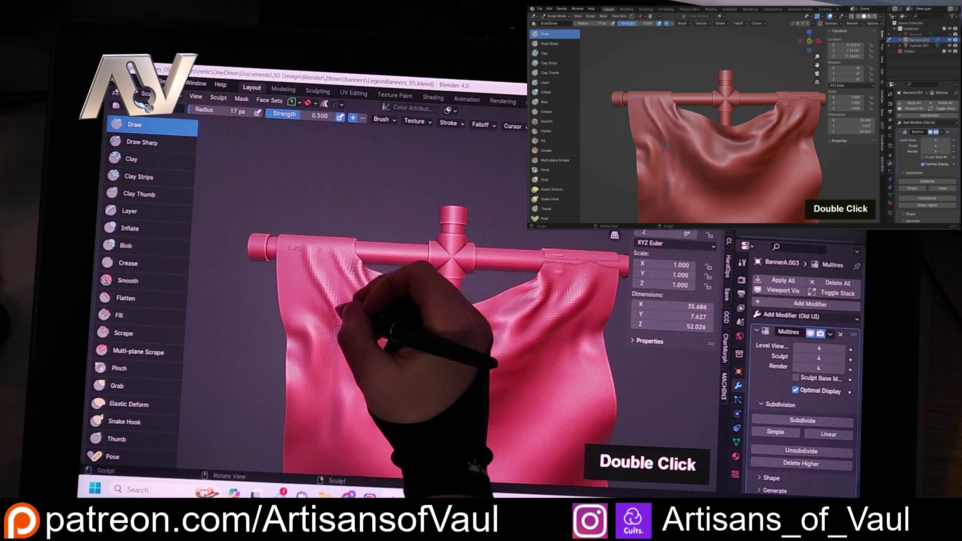
pyautogui.click(303, 275)
pyautogui.keyDown('shift'); pyautogui.moveTo(336, 326); pyautogui.dragTo(350, 290, button='middle'); pyautogui.keyUp('shift')
# Draw fine folds from the right flap toward the banner's upper centre, and smooth them with a 45 px radius.
pyautogui.click(428, 250)
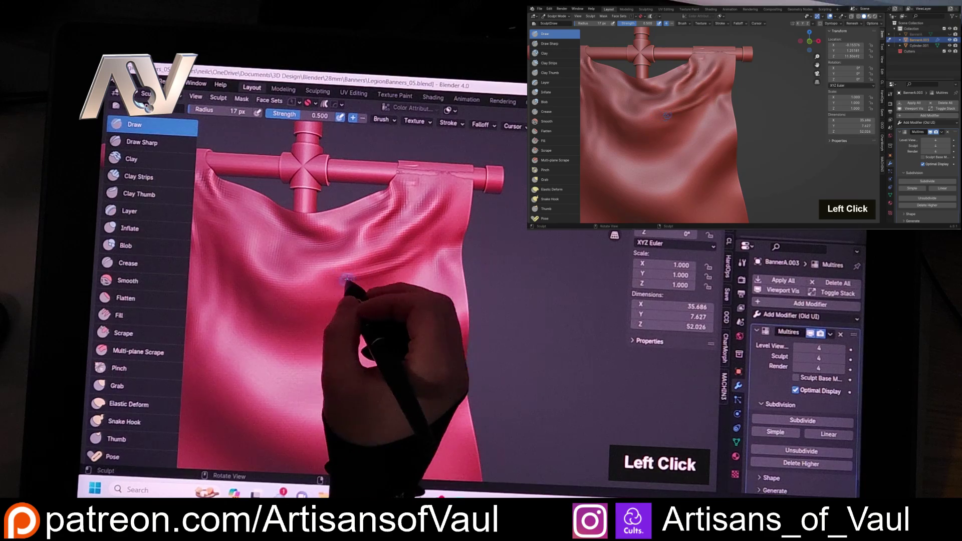
pyautogui.keyDown('shift'); pyautogui.doubleClick(334, 287); pyautogui.keyUp('shift')
pyautogui.press(']')
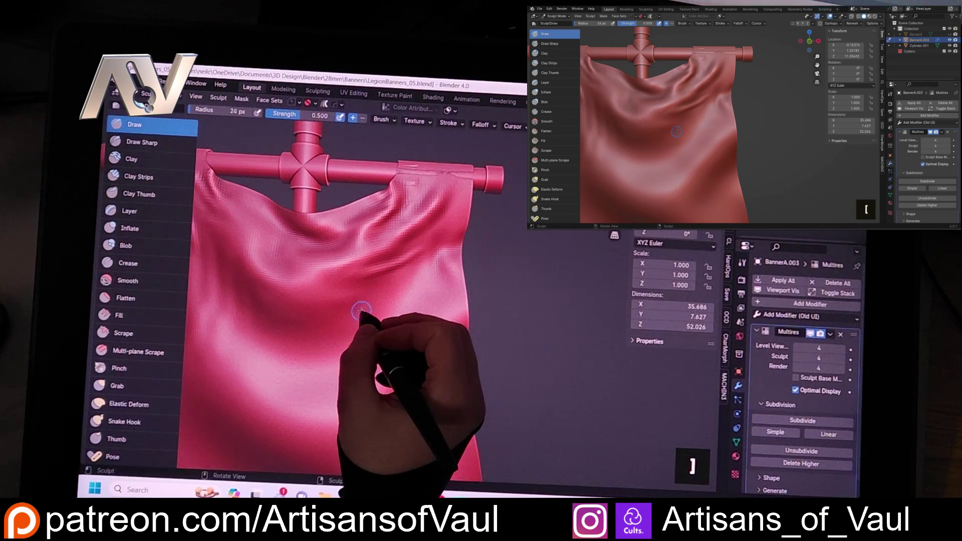
pyautogui.keyDown('shift'); pyautogui.doubleClick(335, 289); pyautogui.keyUp('shift')
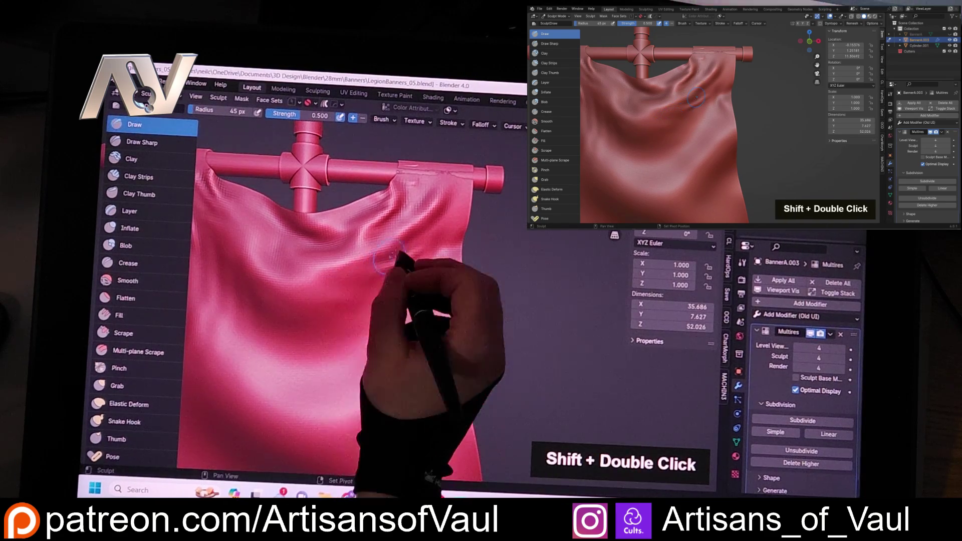
# Set the Draw brush radius to 25 px and add small wrinkles at the banner's right edge below the flap.
pyautogui.moveTo(389, 256); pyautogui.dragTo(329, 315, button='middle')
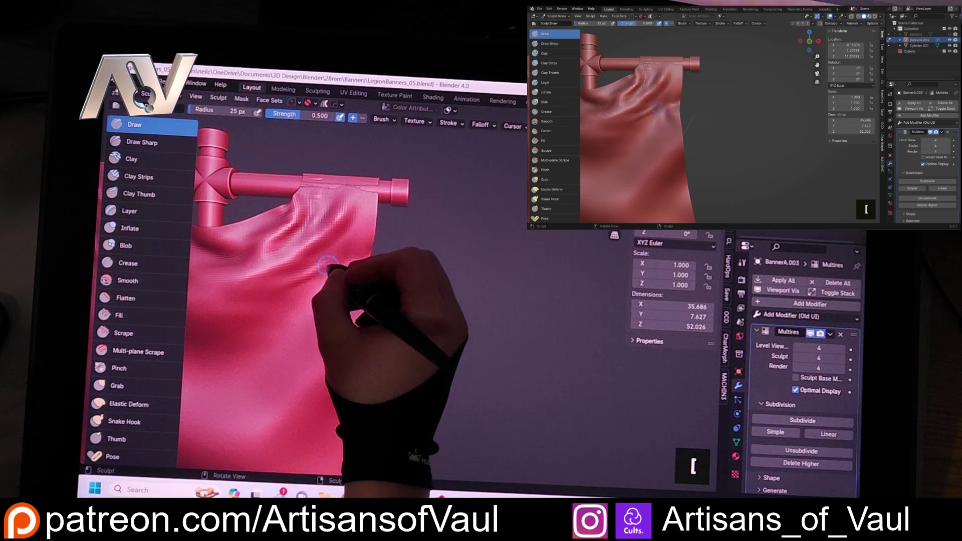
pyautogui.moveTo(327, 264); pyautogui.dragTo(351, 239)
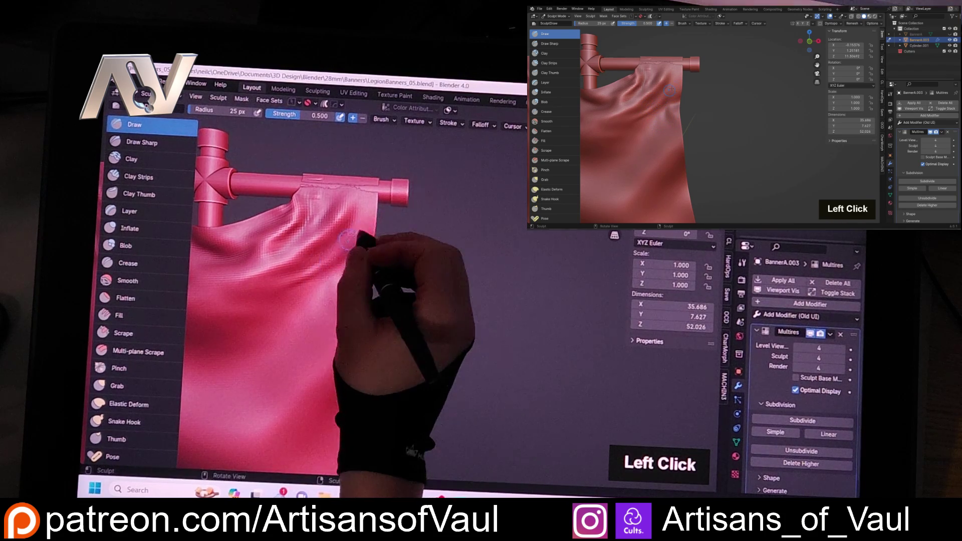
pyautogui.doubleClick(319, 270)
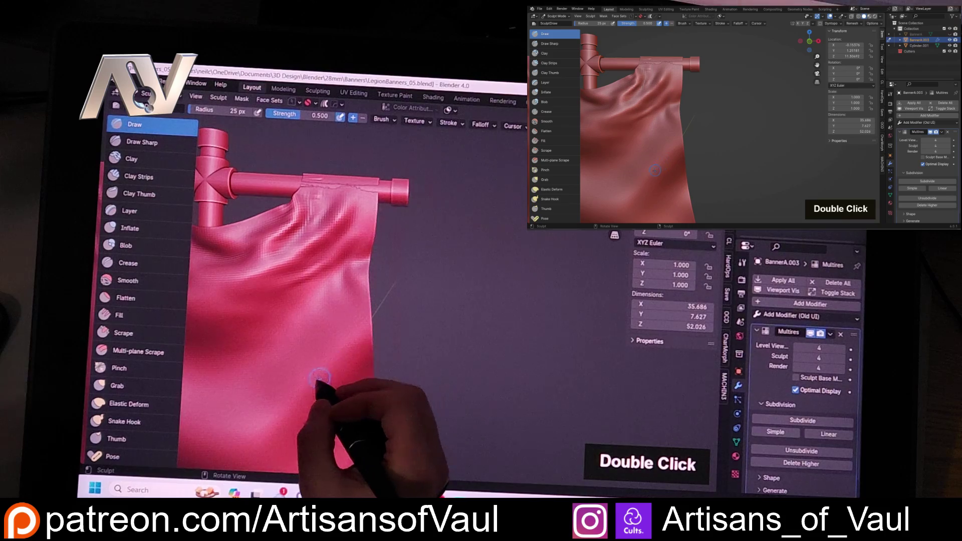
# Sculpt a curved fold at the middle of the banner's right edge with a 40 px radius, smoothing its ends.
pyautogui.keyDown('shift'); pyautogui.moveTo(319, 376); pyautogui.dragTo(349, 314, button='middle'); pyautogui.keyUp('shift')
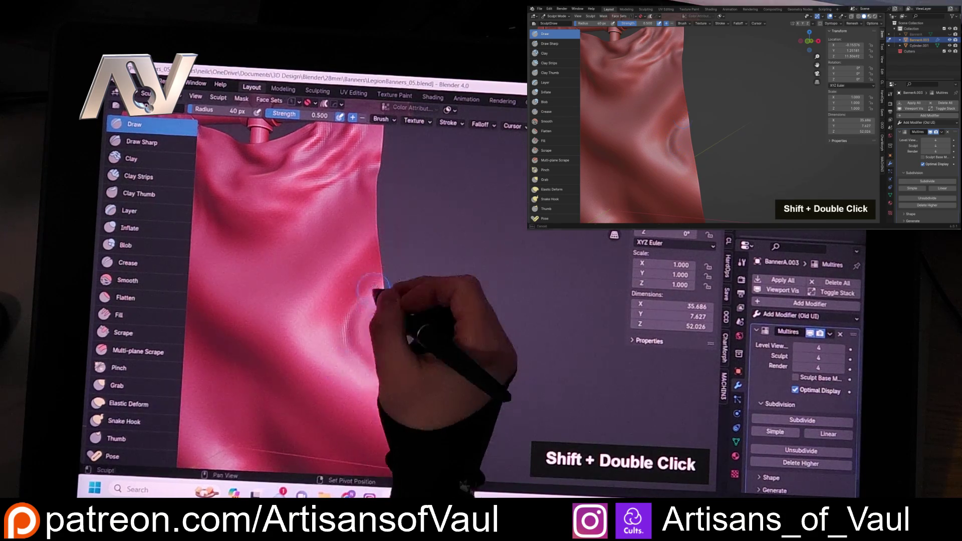
pyautogui.keyDown('shift'); pyautogui.moveTo(381, 388); pyautogui.dragTo(367, 349); pyautogui.keyUp('shift')
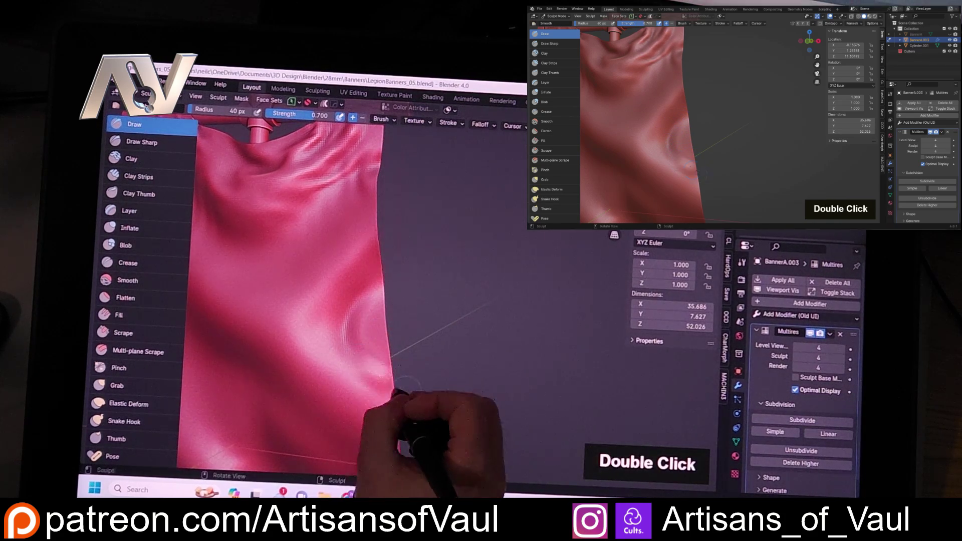
pyautogui.keyDown('ctrl'); pyautogui.moveTo(379, 374); pyautogui.dragTo(396, 392); pyautogui.keyUp('ctrl')
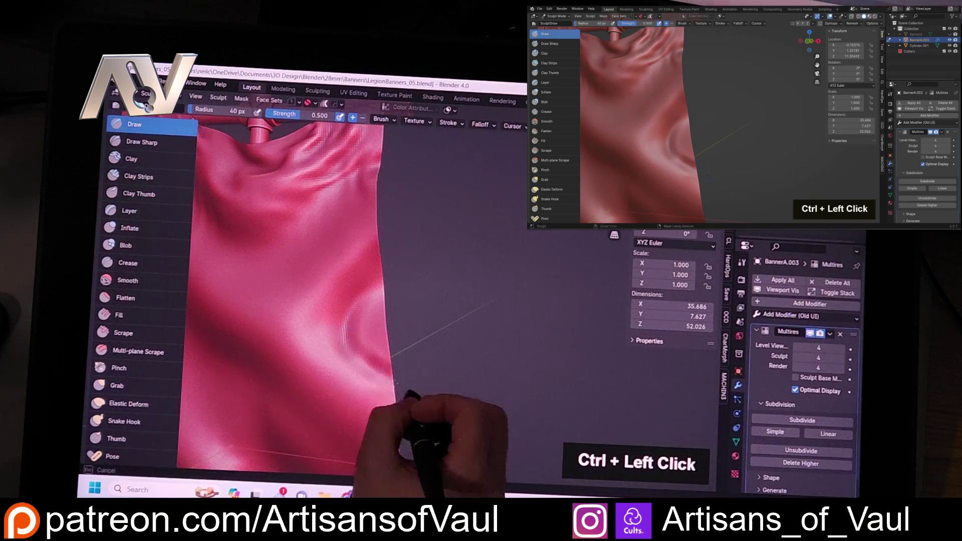
pyautogui.keyDown('shift'); pyautogui.doubleClick(383, 296); pyautogui.keyUp('shift')
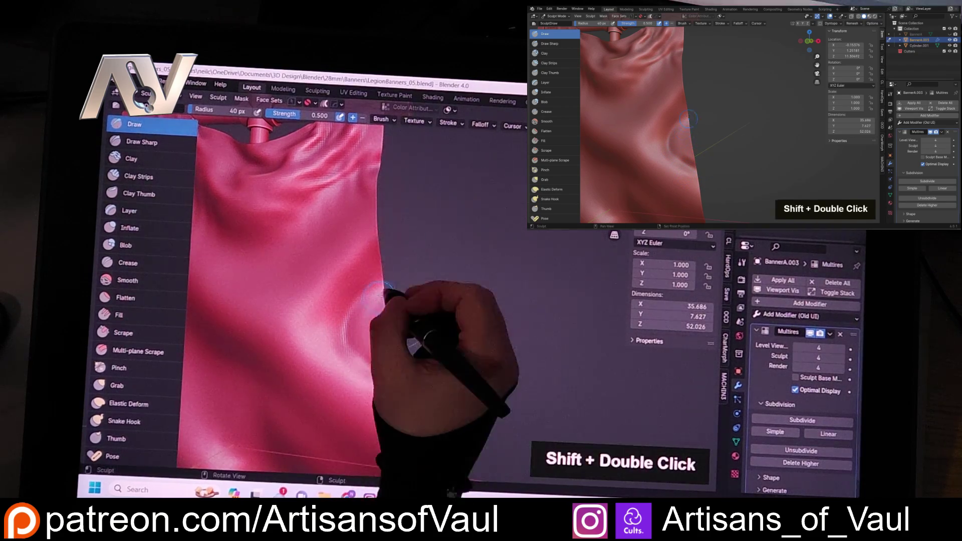
pyautogui.moveTo(340, 324)
pyautogui.keyDown('shift'); pyautogui.mouseDown(button='middle')
pyautogui.moveTo(371, 343)
pyautogui.moveTo(331, 388)
pyautogui.mouseUp(button='middle'); pyautogui.keyUp('shift')
# Soften the cloth beside the right edge's curved fold and the folds down the banner's left side.
pyautogui.keyDown('shift'); pyautogui.moveTo(367, 240); pyautogui.dragTo(305, 345); pyautogui.keyUp('shift')
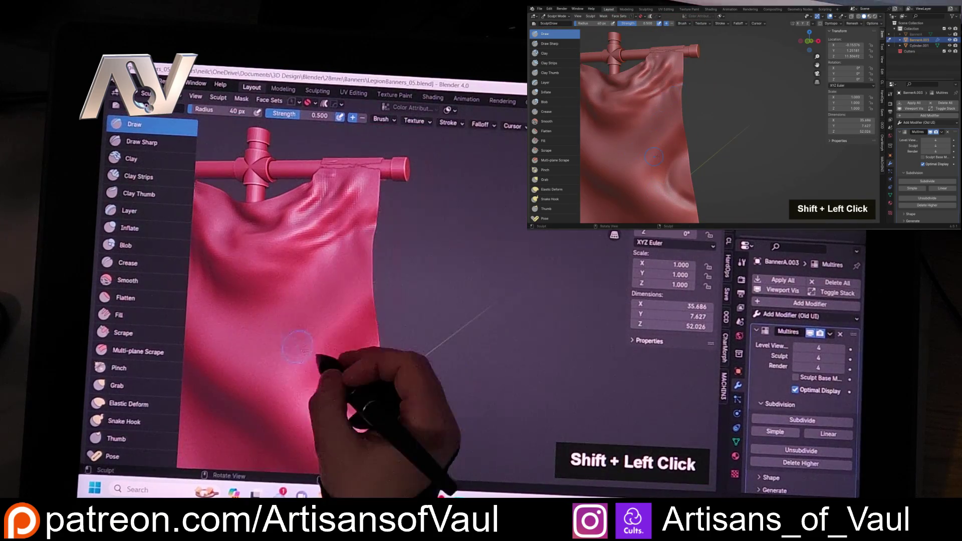
pyautogui.keyDown('ctrl'); pyautogui.moveTo(300, 346); pyautogui.dragTo(175, 435, button='middle'); pyautogui.keyUp('ctrl')
pyautogui.moveTo(288, 363)
pyautogui.keyDown('shift'); pyautogui.mouseDown(button='middle')
pyautogui.moveTo(376, 368)
pyautogui.moveTo(308, 308)
pyautogui.moveTo(369, 333)
pyautogui.mouseUp(button='middle'); pyautogui.keyUp('shift')
pyautogui.keyDown('ctrl'); pyautogui.moveTo(363, 346); pyautogui.dragTo(349, 308, button='middle'); pyautogui.keyUp('ctrl')
pyautogui.keyDown('shift'); pyautogui.moveTo(328, 340); pyautogui.dragTo(333, 362); pyautogui.keyUp('shift')
pyautogui.keyDown('ctrl'); pyautogui.moveTo(300, 351); pyautogui.dragTo(386, 388, button='middle'); pyautogui.keyUp('ctrl')
pyautogui.keyDown('ctrl'); pyautogui.moveTo(354, 343); pyautogui.dragTo(345, 321, button='middle'); pyautogui.keyUp('ctrl')
pyautogui.keyDown('shift'); pyautogui.moveTo(337, 358); pyautogui.dragTo(338, 374); pyautogui.keyUp('shift')
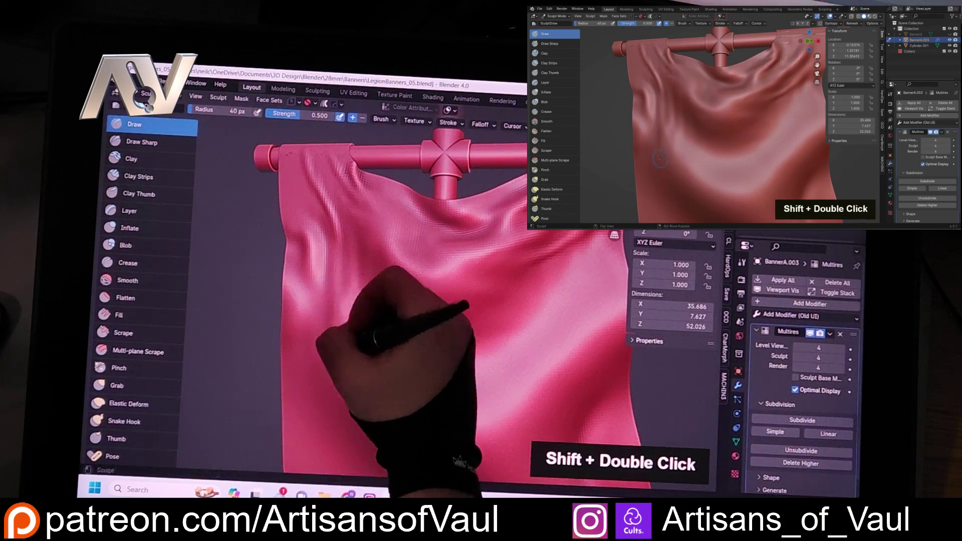
pyautogui.keyDown('shift'); pyautogui.moveTo(328, 258); pyautogui.dragTo(318, 360); pyautogui.keyUp('shift')
# Carve inverted Draw creases between the folds below the right flap at 40 px radius, and smooth them.
pyautogui.moveTo(313, 361)
pyautogui.keyDown('ctrl'); pyautogui.mouseDown(button='middle')
pyautogui.moveTo(293, 383)
pyautogui.moveTo(194, 421)
pyautogui.mouseUp(button='middle'); pyautogui.keyUp('ctrl')
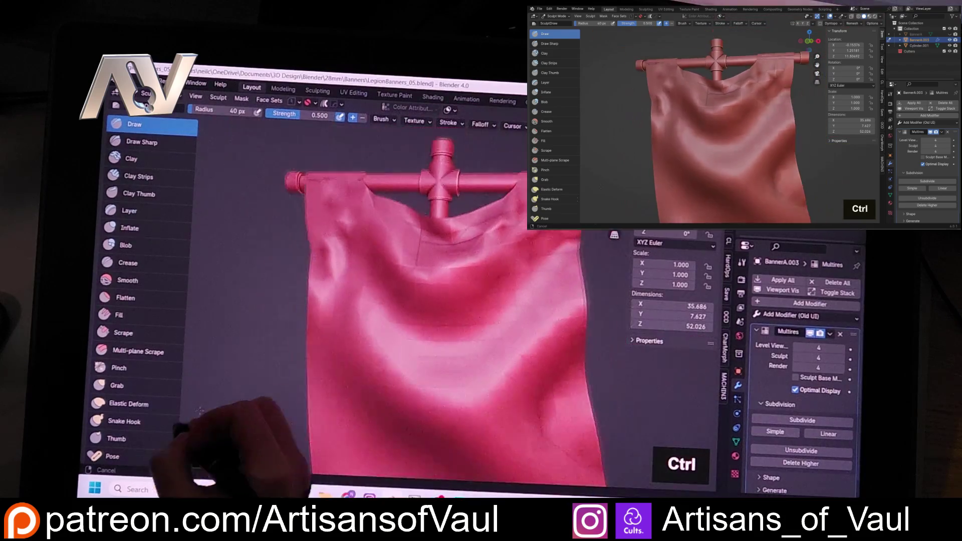
pyautogui.keyDown('ctrl'); pyautogui.moveTo(271, 373); pyautogui.dragTo(242, 405, button='middle'); pyautogui.keyUp('ctrl')
pyautogui.keyDown('shift'); pyautogui.moveTo(470, 292); pyautogui.dragTo(430, 253, button='middle'); pyautogui.keyUp('shift')
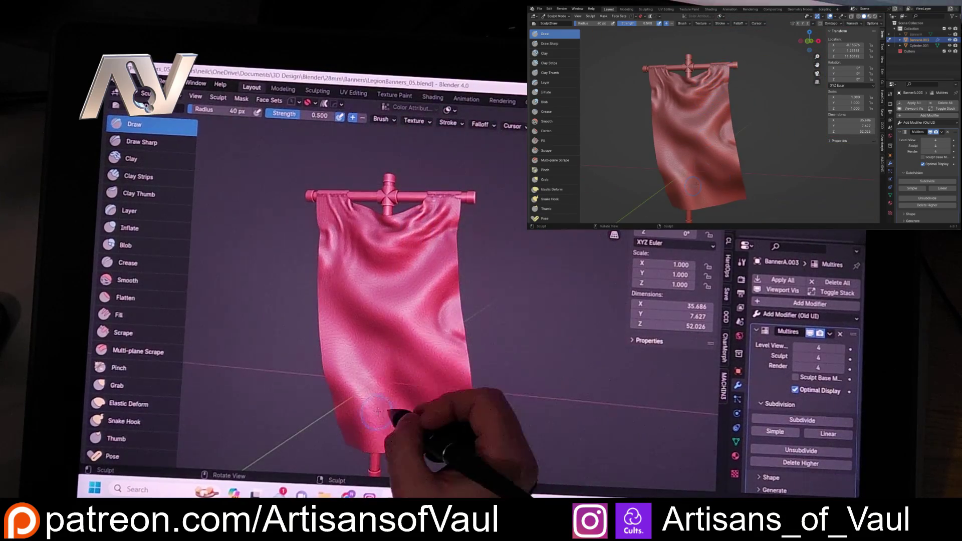
pyautogui.keyDown('ctrl'); pyautogui.moveTo(393, 414); pyautogui.dragTo(391, 300, button='middle'); pyautogui.keyUp('ctrl')
pyautogui.keyDown('shift'); pyautogui.moveTo(391, 300); pyautogui.dragTo(374, 327, button='middle'); pyautogui.keyUp('shift')
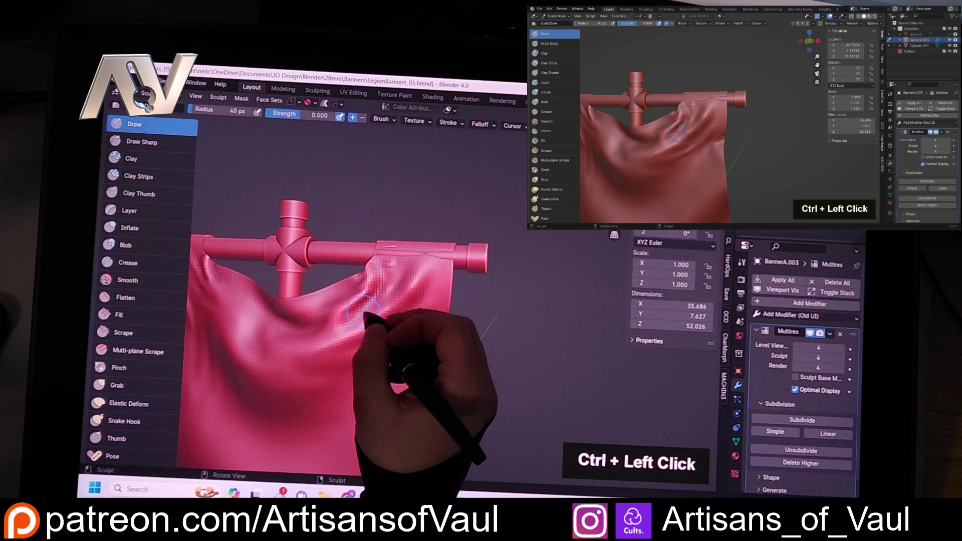
pyautogui.keyDown('shift'); pyautogui.doubleClick(323, 330); pyautogui.keyUp('shift')
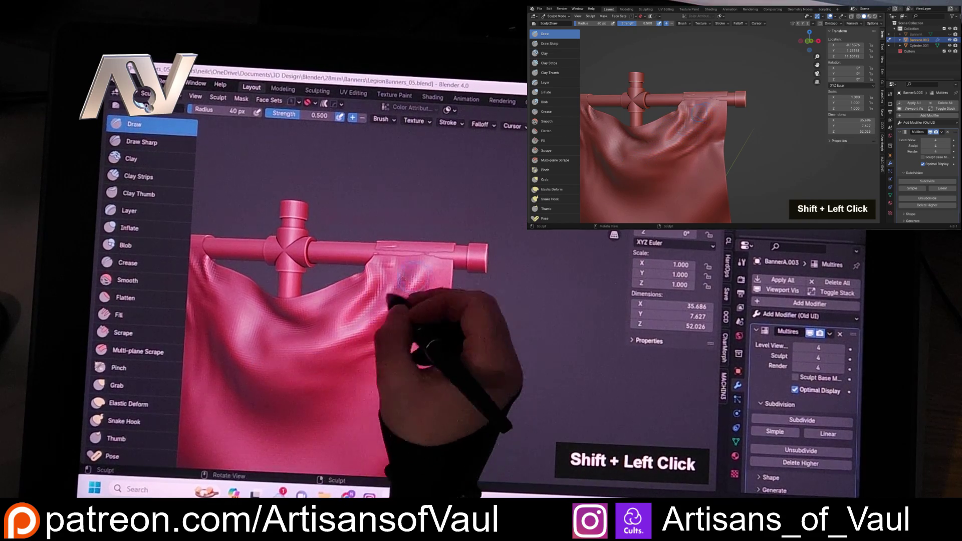
pyautogui.keyDown('shift'); pyautogui.moveTo(396, 259); pyautogui.dragTo(306, 369); pyautogui.keyUp('shift')
pyautogui.moveTo(352, 297); pyautogui.dragTo(386, 311, button='middle')
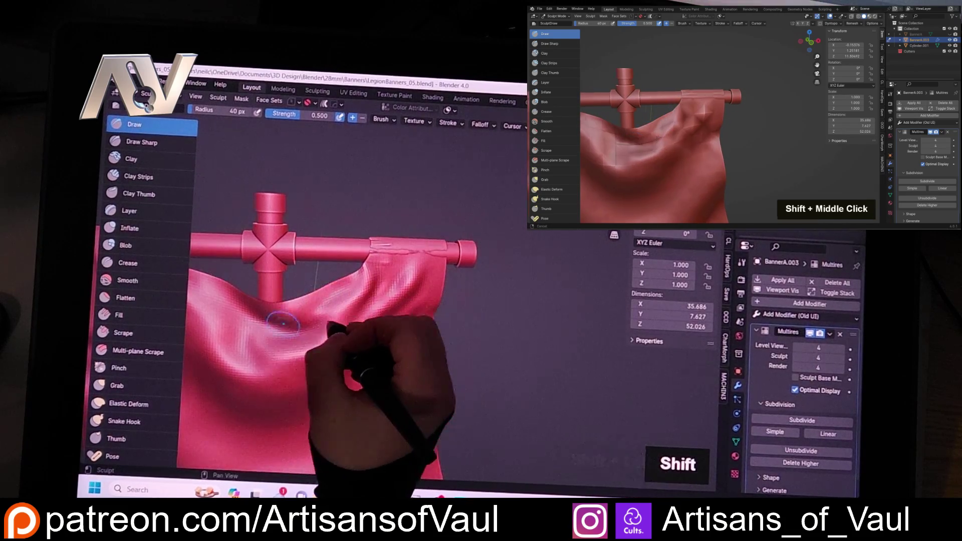
# Smooth the cloth around the left flap's inner corner and along the right flap on the crossbar.
pyautogui.moveTo(286, 325)
pyautogui.keyDown('shift'); pyautogui.mouseDown(button='middle')
pyautogui.moveTo(371, 314)
pyautogui.moveTo(382, 339)
pyautogui.moveTo(286, 328)
pyautogui.moveTo(296, 325)
pyautogui.mouseUp(button='middle'); pyautogui.keyUp('shift')
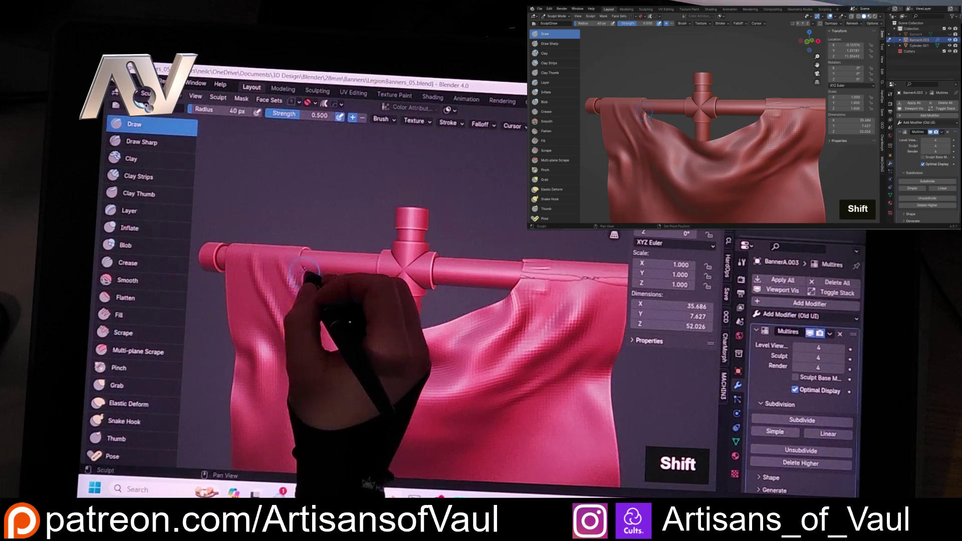
pyautogui.moveTo(309, 278)
pyautogui.keyDown('shift'); pyautogui.mouseDown()
pyautogui.moveTo(299, 265)
pyautogui.moveTo(293, 272)
pyautogui.mouseUp(); pyautogui.keyUp('shift')
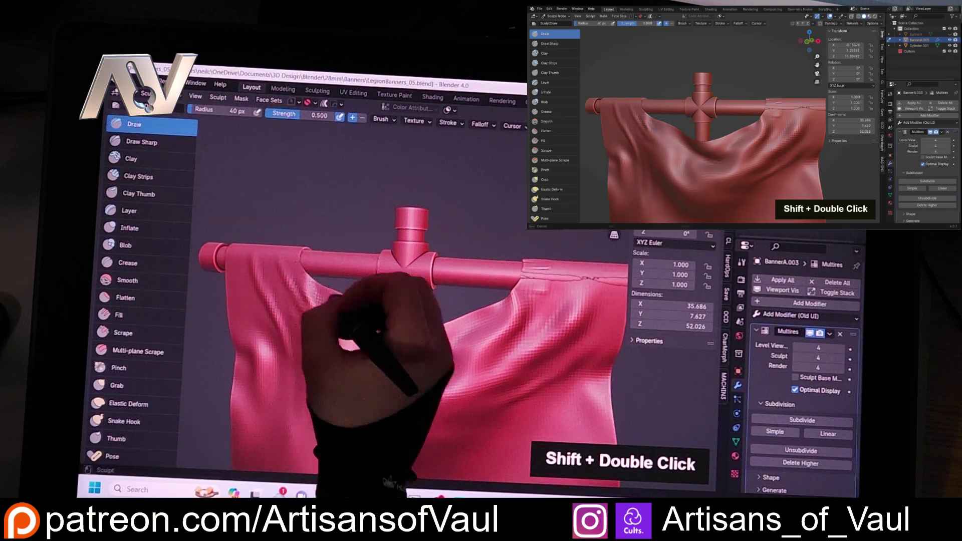
pyautogui.moveTo(394, 338)
pyautogui.keyDown('shift'); pyautogui.mouseDown(button='middle')
pyautogui.moveTo(281, 367)
pyautogui.moveTo(411, 381)
pyautogui.moveTo(434, 333)
pyautogui.mouseUp(button='middle'); pyautogui.keyUp('shift')
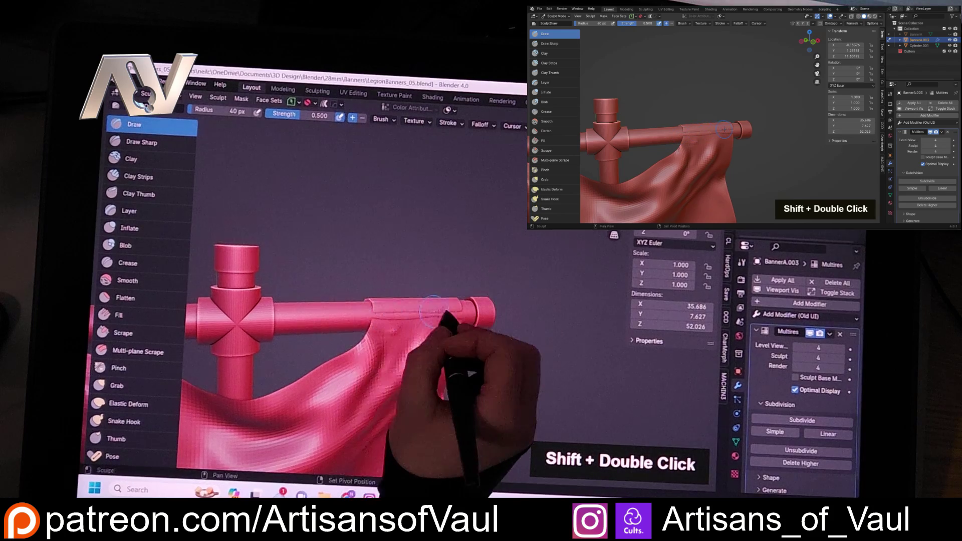
# Pull the right flap's cloth into place around the crossbar using the Grab brush with an 86 px radius.
pyautogui.moveTo(400, 328); pyautogui.dragTo(205, 382, button='middle')
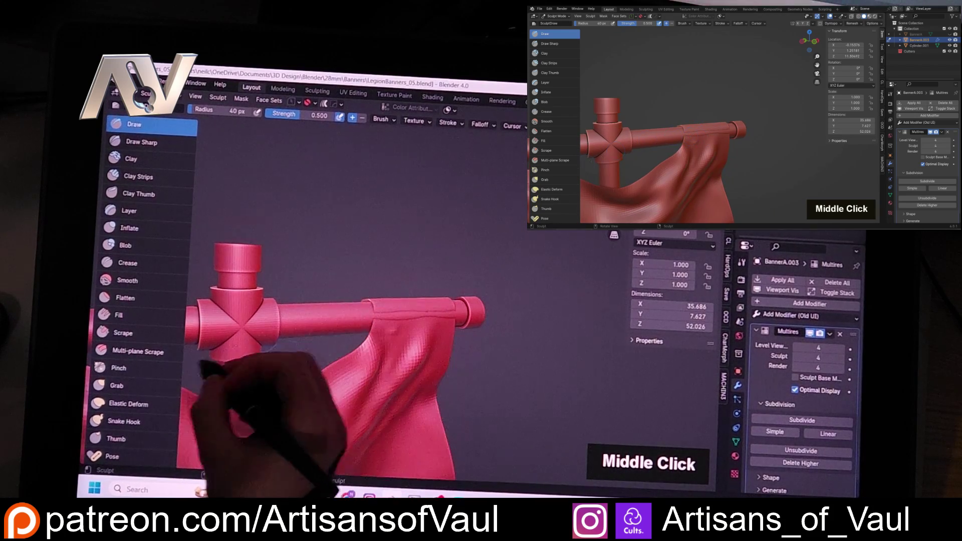
pyautogui.click(117, 385)
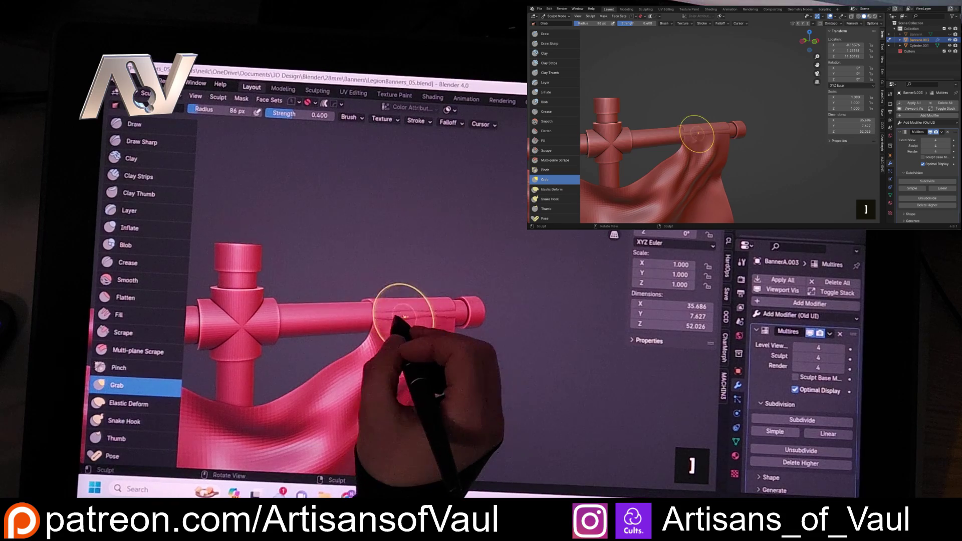
pyautogui.moveTo(403, 316)
pyautogui.mouseDown(button='middle')
pyautogui.moveTo(416, 320)
pyautogui.moveTo(406, 313)
pyautogui.mouseUp(button='middle')
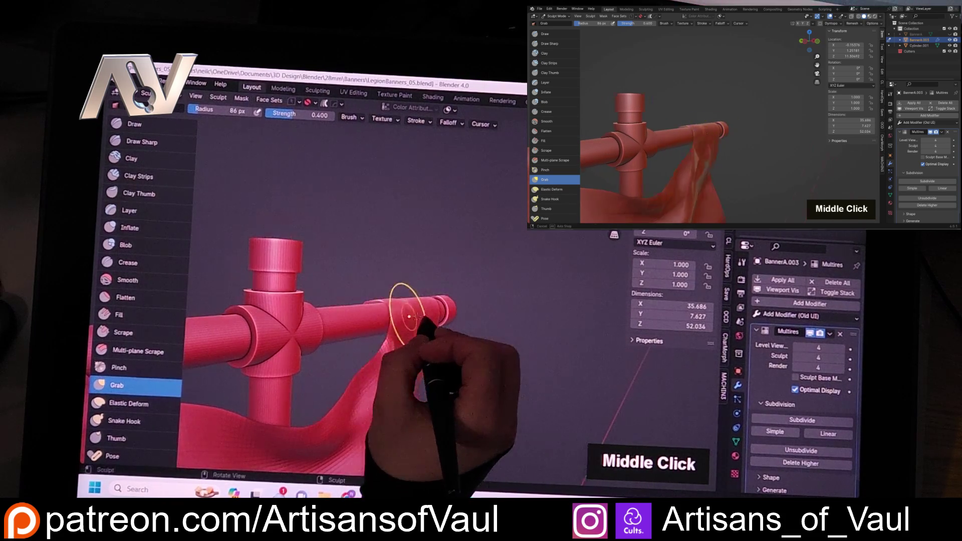
pyautogui.moveTo(409, 316); pyautogui.dragTo(333, 323, button='middle')
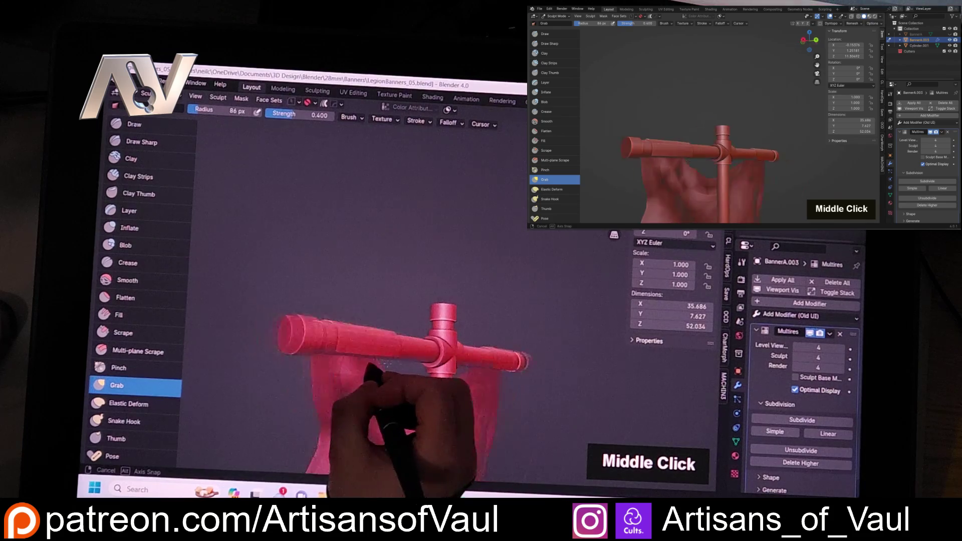
pyautogui.keyDown('shift'); pyautogui.moveTo(397, 382); pyautogui.dragTo(335, 376, button='middle'); pyautogui.keyUp('shift')
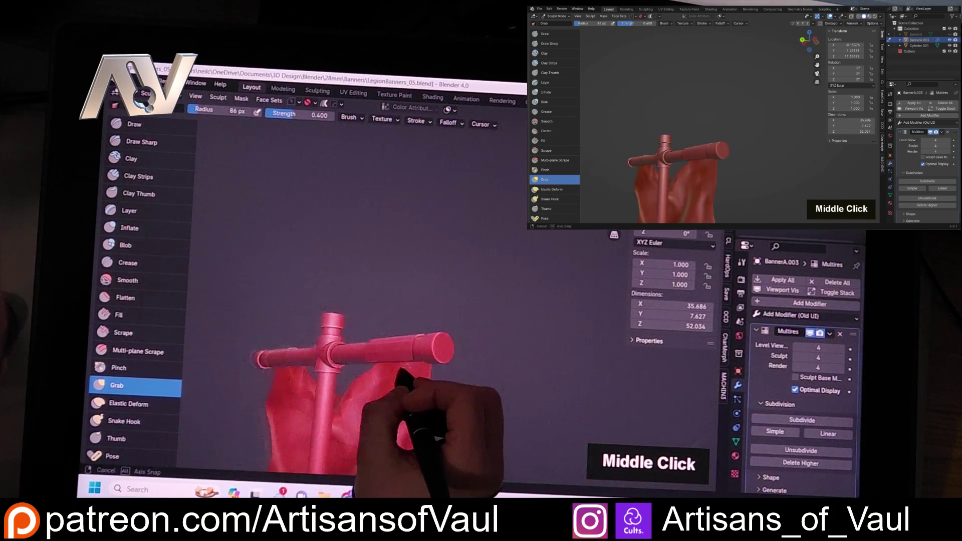
pyautogui.moveTo(402, 361); pyautogui.dragTo(508, 379, button='middle')
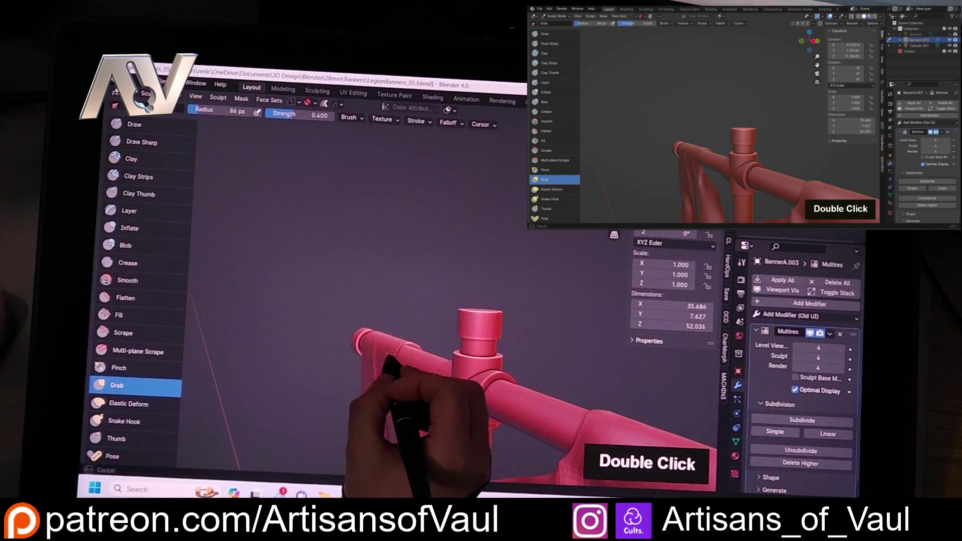
pyautogui.moveTo(386, 347); pyautogui.dragTo(337, 358, button='middle')
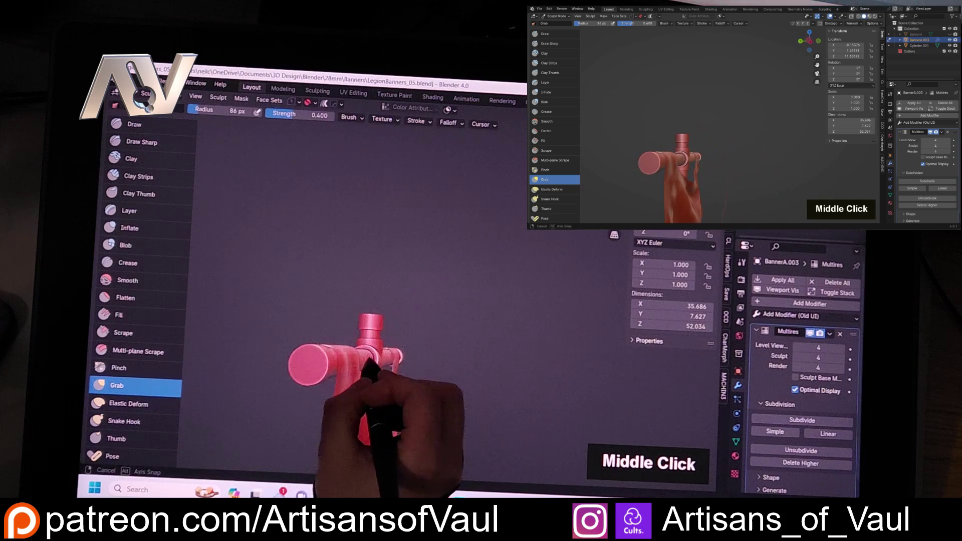
pyautogui.moveTo(363, 371)
pyautogui.mouseDown(button='middle')
pyautogui.moveTo(392, 378)
pyautogui.moveTo(368, 379)
pyautogui.mouseUp(button='middle')
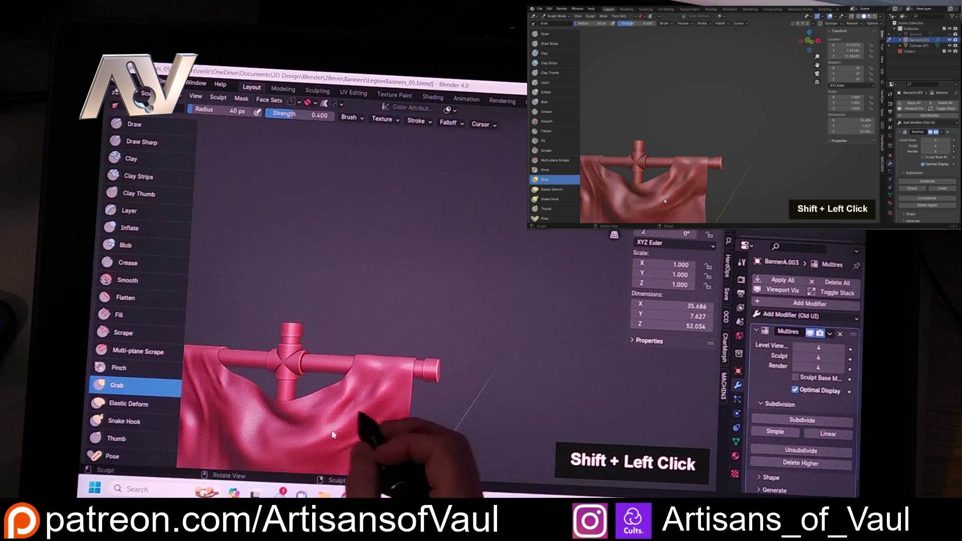
# Smooth the cloth at the banner's right edge beside the curved fold with a 95 px brush radius.
pyautogui.moveTo(332, 408)
pyautogui.mouseDown(button='middle')
pyautogui.moveTo(367, 369)
pyautogui.moveTo(371, 294)
pyautogui.mouseUp(button='middle')
pyautogui.scroll(8, 371, 294)
pyautogui.press(']')
pyautogui.press(']')
pyautogui.press(']')
pyautogui.press(']')
pyautogui.press(']')
pyautogui.press(']')
pyautogui.press(']')
pyautogui.press(']')
pyautogui.press(']')
pyautogui.keyDown('shift'); pyautogui.doubleClick(357, 348); pyautogui.keyUp('shift')
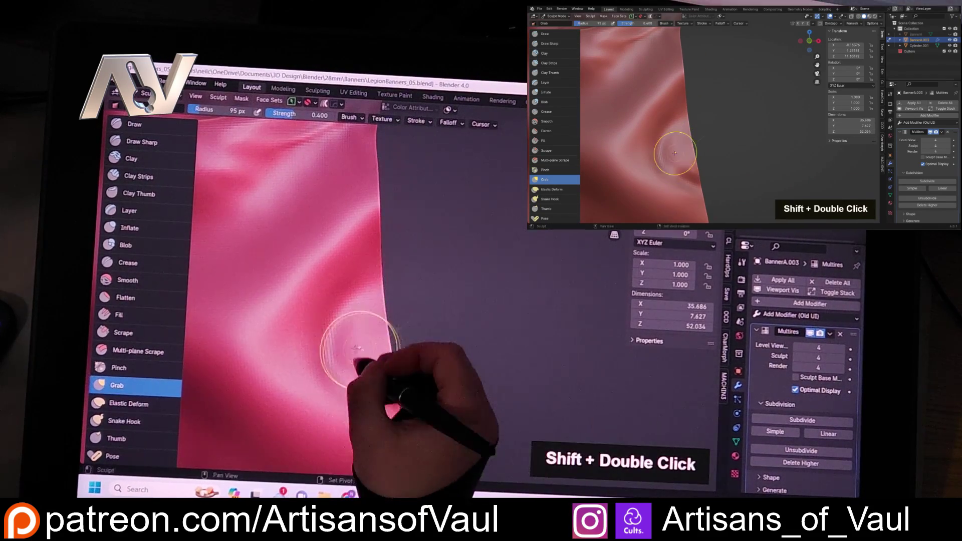
pyautogui.keyDown('shift'); pyautogui.moveTo(357, 347); pyautogui.dragTo(332, 399); pyautogui.keyUp('shift')
pyautogui.moveTo(326, 378)
pyautogui.keyDown('ctrl'); pyautogui.mouseDown(button='middle')
pyautogui.moveTo(322, 408)
pyautogui.moveTo(140, 459)
pyautogui.mouseUp(button='middle'); pyautogui.keyUp('ctrl')
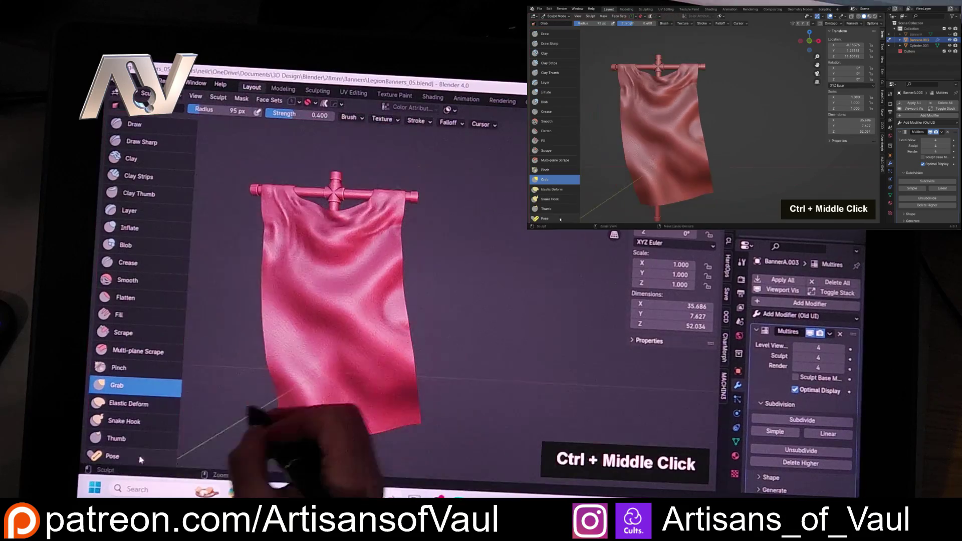
pyautogui.keyDown('shift'); pyautogui.moveTo(403, 416); pyautogui.dragTo(470, 396, button='middle'); pyautogui.keyUp('shift')
pyautogui.keyDown('shift'); pyautogui.moveTo(424, 373); pyautogui.dragTo(413, 388, button='middle'); pyautogui.keyUp('shift')
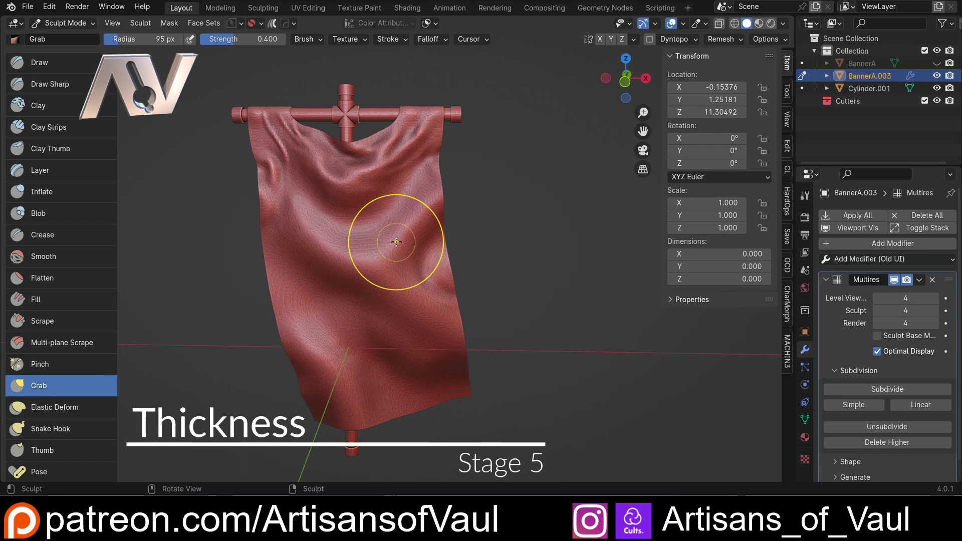
# Switch the banner from Sculpt Mode to Object Mode.
pyautogui.moveTo(290, 200)
pyautogui.mouseDown(button='middle')
pyautogui.moveTo(462, 186)
pyautogui.moveTo(440, 175)
pyautogui.mouseUp(button='middle')
pyautogui.keyDown('shift'); pyautogui.moveTo(274, 328); pyautogui.dragTo(188, 258, button='middle'); pyautogui.keyUp('shift')
pyautogui.scroll(4, 391, 231)
pyautogui.scroll(-3, 189, 257)
pyautogui.keyDown('shift'); pyautogui.moveTo(343, 223); pyautogui.dragTo(320, 210, button='middle'); pyautogui.keyUp('shift')
pyautogui.press('Tab')
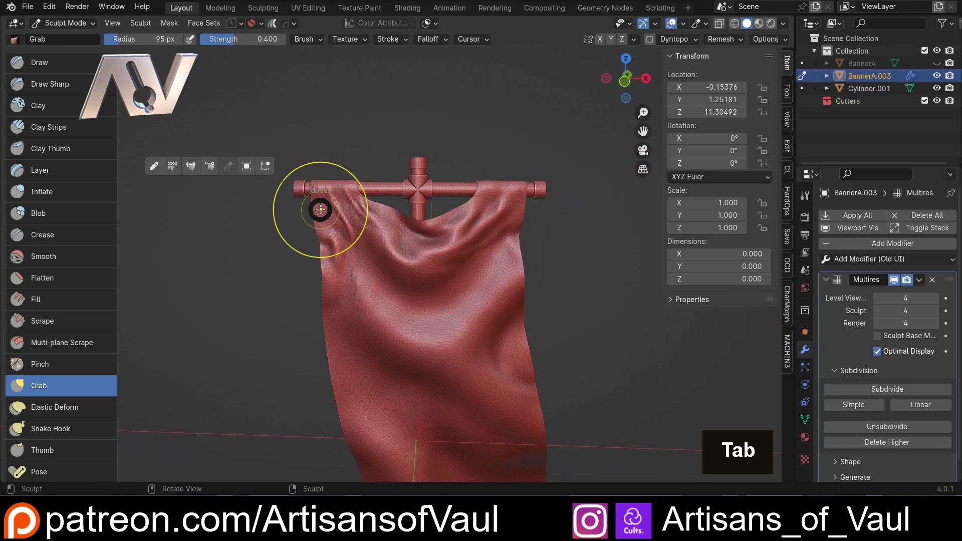
pyautogui.click(250, 166)
pyautogui.keyDown('shift'); pyautogui.moveTo(603, 267); pyautogui.dragTo(561, 249, button='middle'); pyautogui.keyUp('shift')
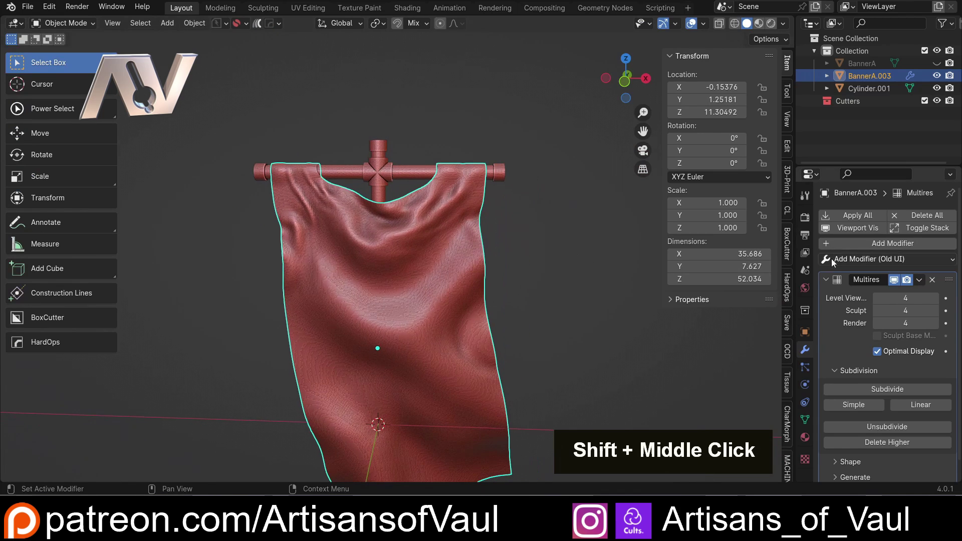
# Add a Solidify modifier below Multires on the banner and set its thickness to 1.
pyautogui.click(826, 279)
pyautogui.click(848, 244)
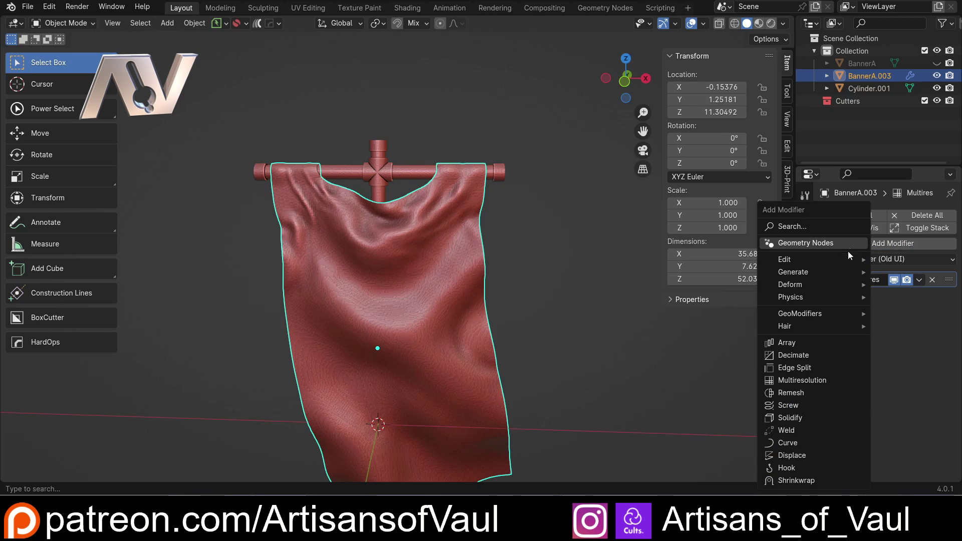
pyautogui.click(795, 417)
pyautogui.click(893, 330)
pyautogui.write('1')
pyautogui.press('Return')
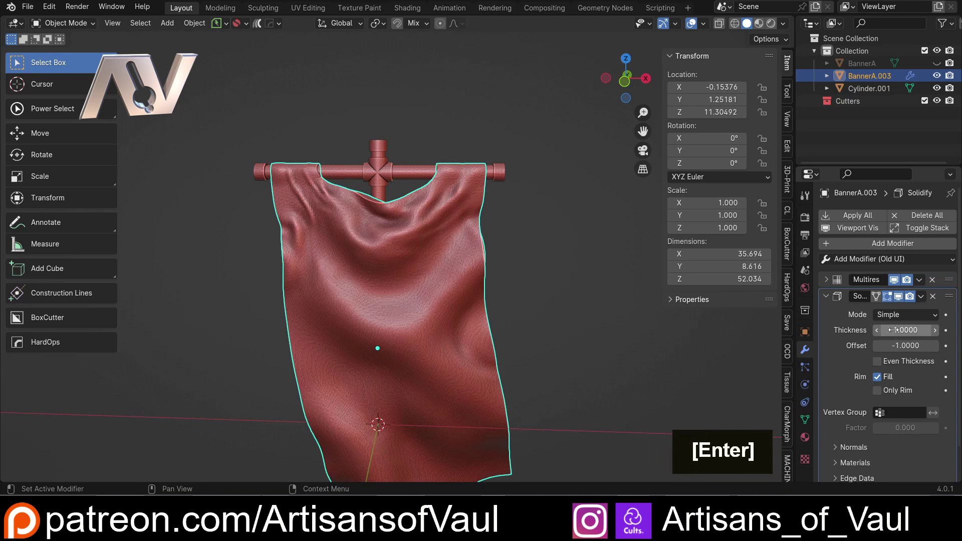
# Examine the thickened banner from behind, checking how the flaps wrap around the crossbar.
pyautogui.scroll(5, 348, 230)
pyautogui.moveTo(338, 227); pyautogui.dragTo(263, 154, button='middle')
pyautogui.scroll(3, 336, 209)
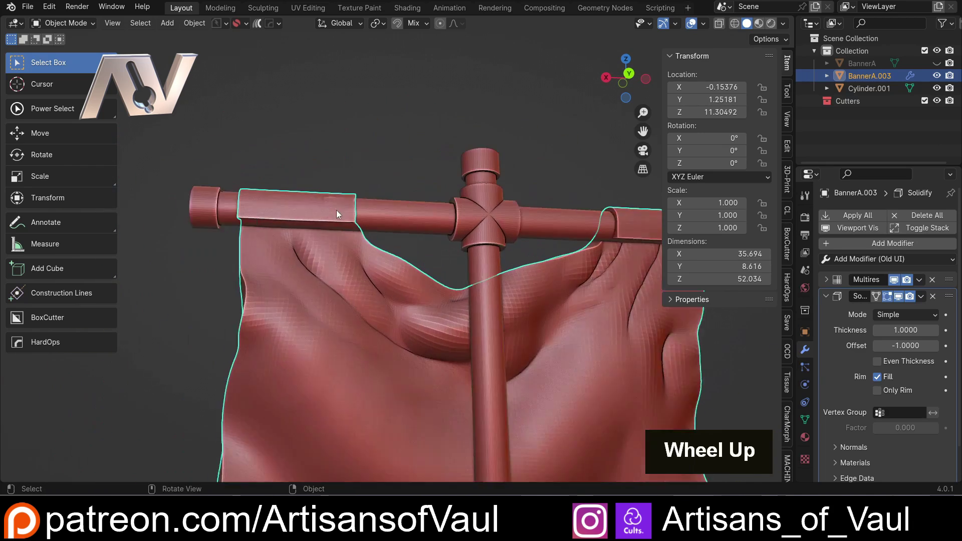
pyautogui.moveTo(335, 210); pyautogui.dragTo(421, 208, button='middle')
pyautogui.scroll(-2, 236, 213)
pyautogui.moveTo(237, 214); pyautogui.dragTo(324, 195, button='middle')
pyautogui.scroll(2, 324, 195)
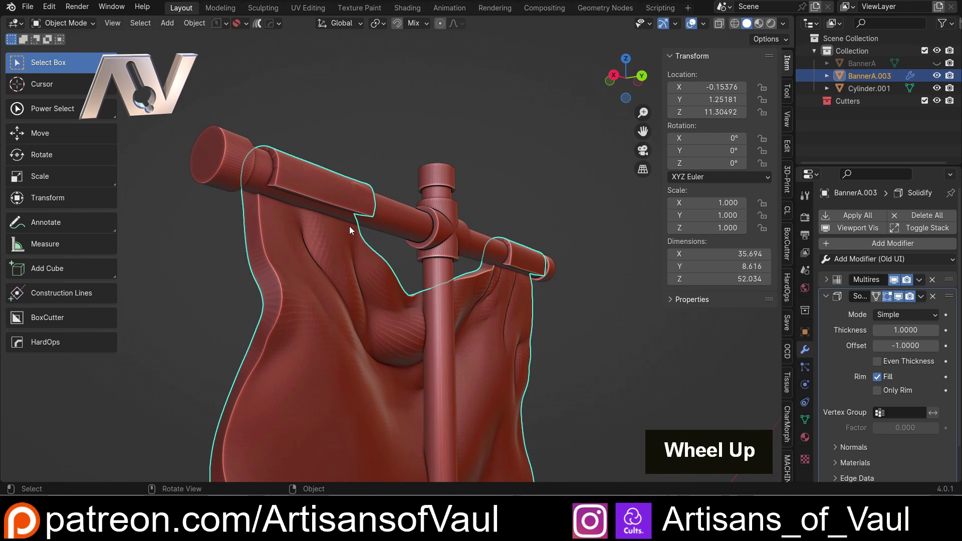
pyautogui.scroll(-1, 349, 226)
# Select the lower edges of the rear crossbar flap in Edit Mode to check their crease, and return to Object Mode.
pyautogui.press('Tab')
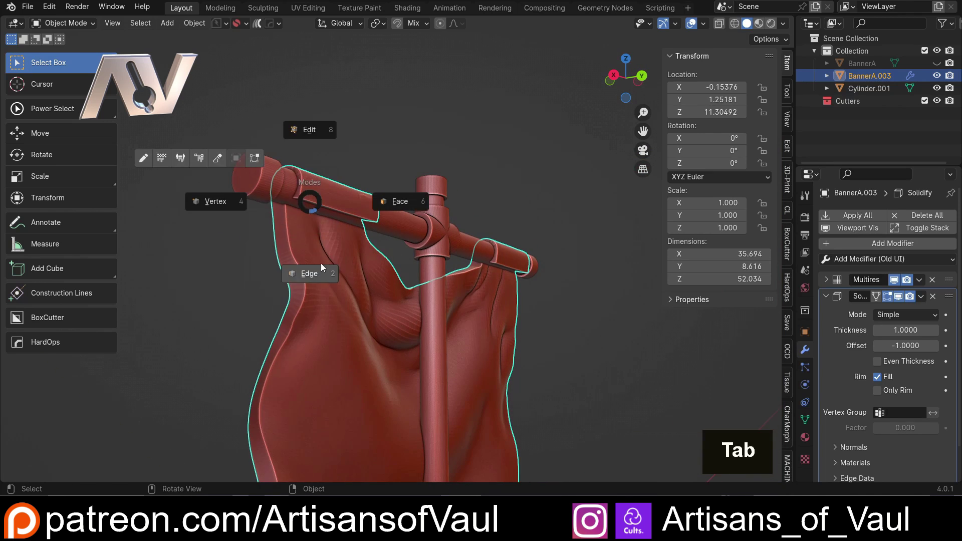
pyautogui.click(313, 271)
pyautogui.keyDown('shift'); pyautogui.click(356, 214); pyautogui.keyUp('shift')
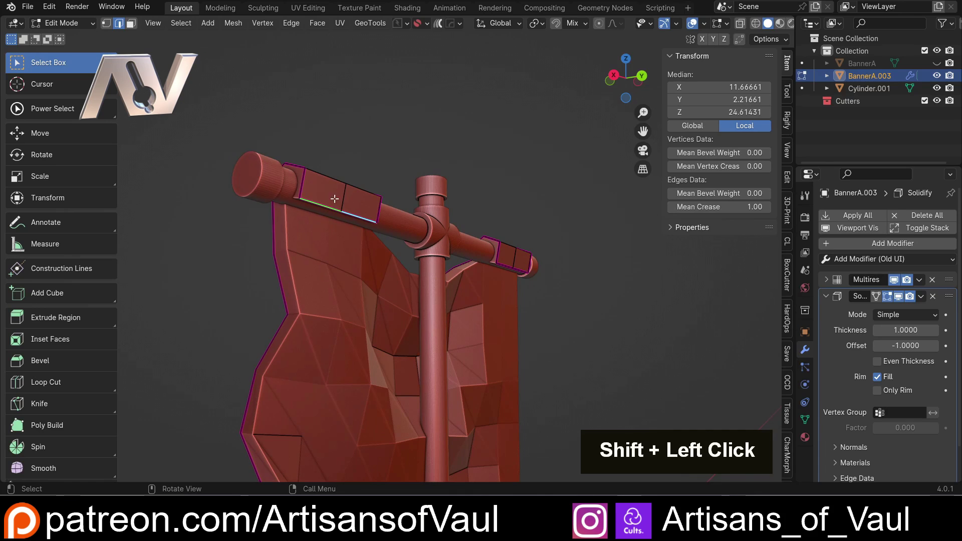
pyautogui.press('Tab')
pyautogui.click(333, 126)
pyautogui.scroll(-3, 341, 170)
pyautogui.moveTo(341, 169); pyautogui.dragTo(465, 230, button='middle')
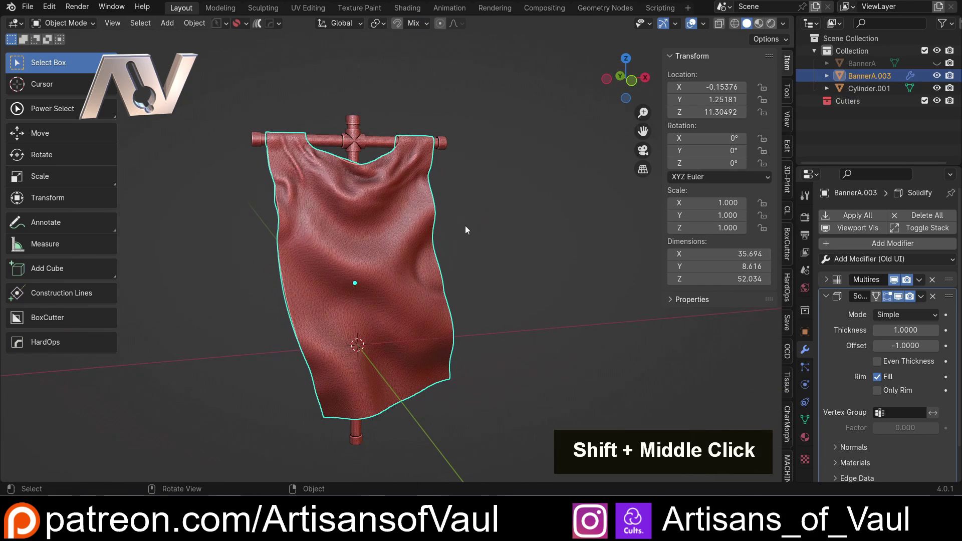
# Try Multires subdivision level 5 on the banner.
pyautogui.click(826, 280)
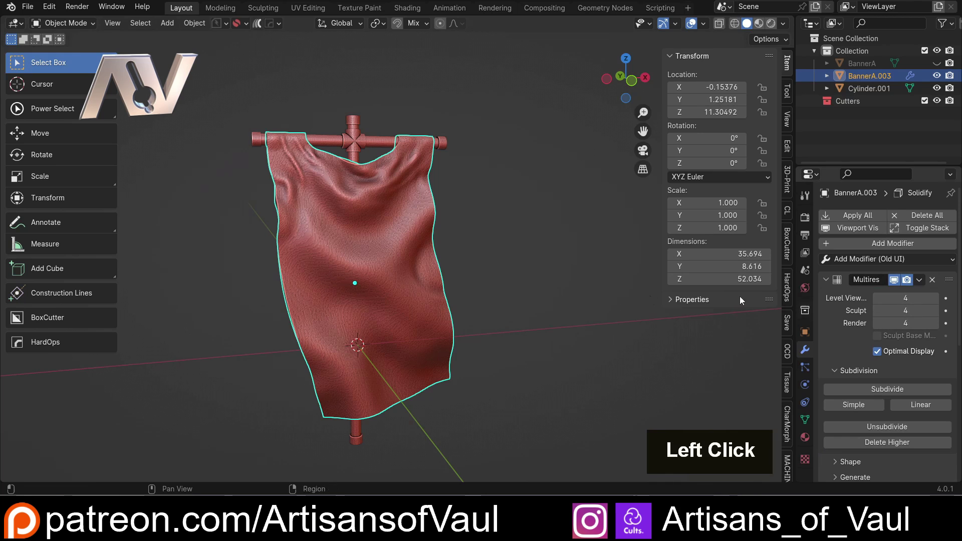
pyautogui.hotkey('ctrl', '5')
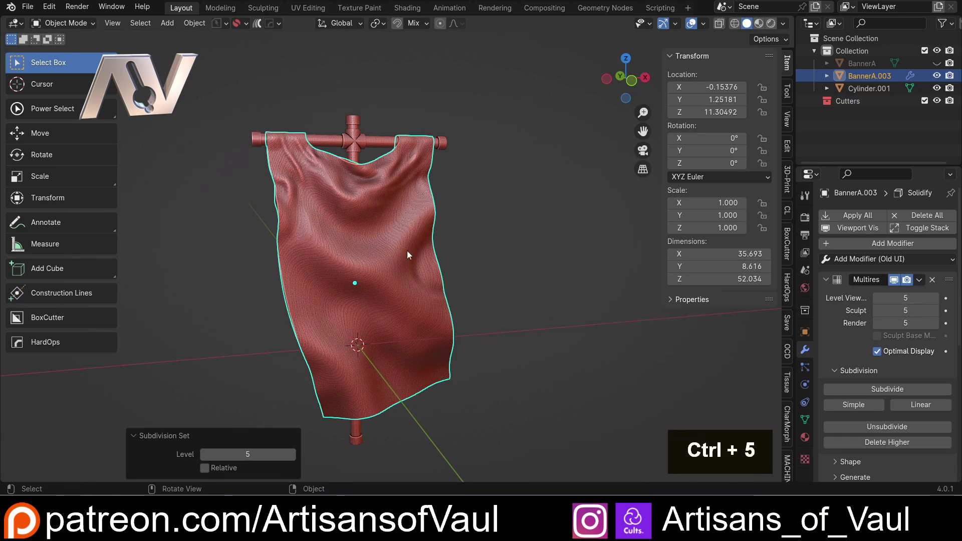
pyautogui.click(826, 280)
# Inspect the thickened banner's rim, folds and back surface around the pole from several angles.
pyautogui.moveTo(436, 216); pyautogui.dragTo(374, 230, button='middle')
pyautogui.scroll(2, 393, 224)
pyautogui.keyDown('shift'); pyautogui.scroll(3, 391, 276); pyautogui.keyUp('shift')
pyautogui.moveTo(407, 319); pyautogui.dragTo(417, 188, button='middle')
pyautogui.scroll(-4, 421, 302)
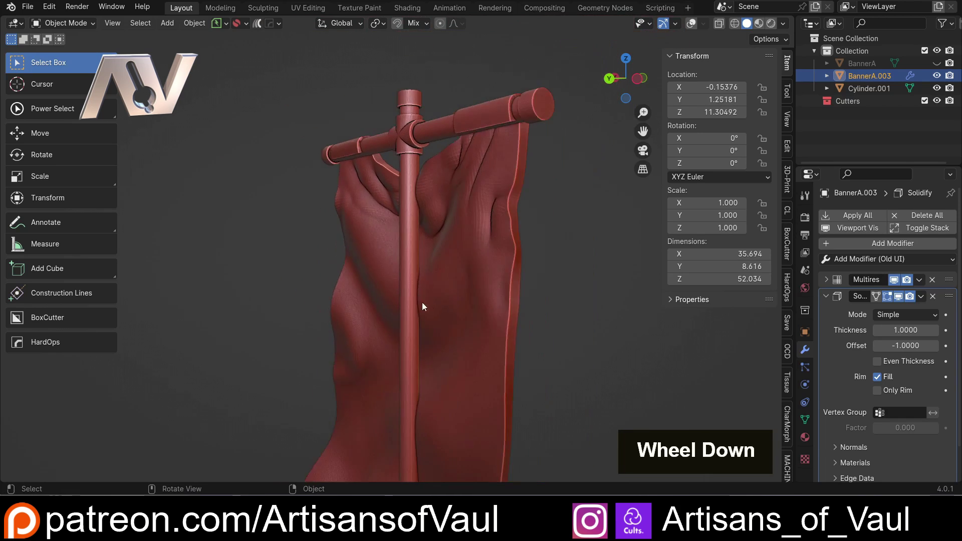
pyautogui.keyDown('shift'); pyautogui.moveTo(450, 359); pyautogui.dragTo(389, 323, button='middle'); pyautogui.keyUp('shift')
pyautogui.moveTo(490, 295); pyautogui.dragTo(389, 301, button='middle')
pyautogui.keyDown('shift'); pyautogui.moveTo(388, 301); pyautogui.dragTo(355, 300, button='middle'); pyautogui.keyUp('shift')
pyautogui.scroll(2, 355, 300)
pyautogui.moveTo(356, 300); pyautogui.dragTo(332, 326, button='middle')
pyautogui.scroll(-1, 331, 325)
pyautogui.click(520, 273)
pyautogui.keyDown('shift'); pyautogui.moveTo(380, 301); pyautogui.dragTo(488, 300, button='middle'); pyautogui.keyUp('shift')
# Unhide the original flat BannerA plane and select it beside the sculpted banner.
pyautogui.click(939, 62)
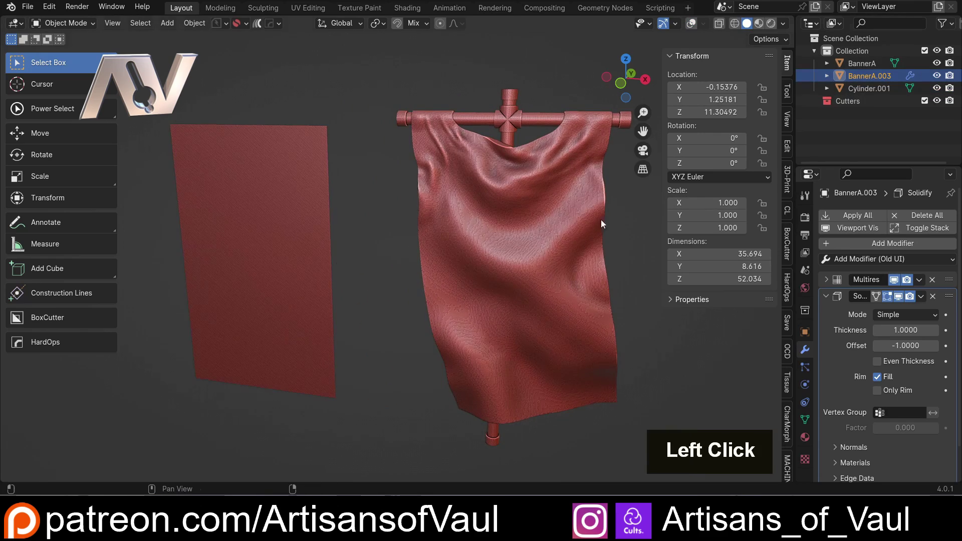
pyautogui.keyDown('shift'); pyautogui.moveTo(311, 239); pyautogui.dragTo(445, 227, button='middle'); pyautogui.keyUp('shift')
pyautogui.click(376, 228)
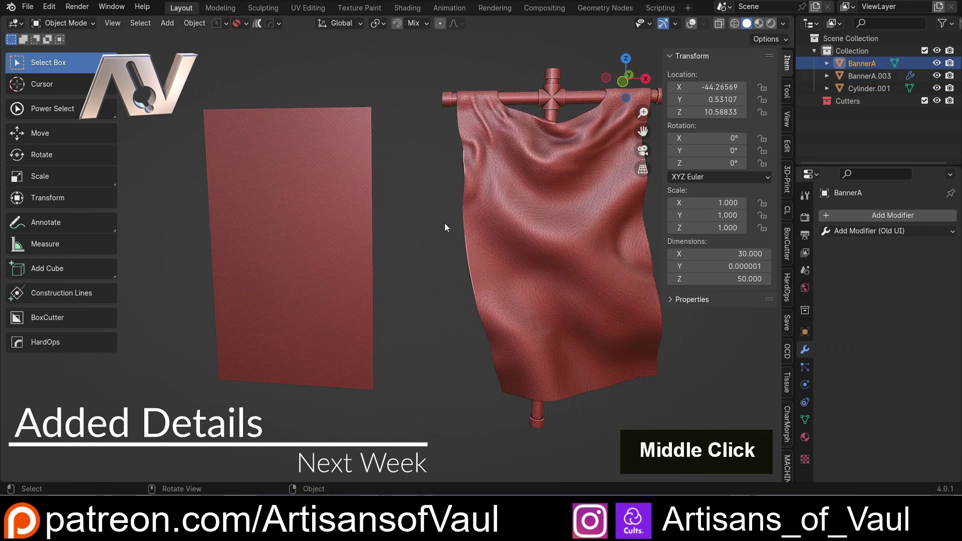
pyautogui.keyDown('shift'); pyautogui.moveTo(465, 196); pyautogui.dragTo(404, 209, button='middle'); pyautogui.keyUp('shift')
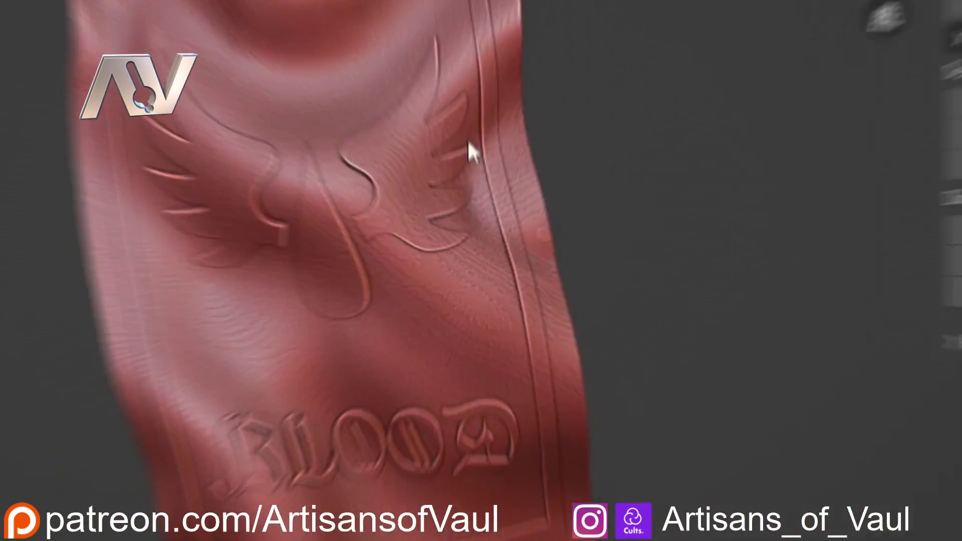
pyautogui.scroll(1, 475, 218)
pyautogui.moveTo(476, 218); pyautogui.dragTo(492, 126, button='middle')
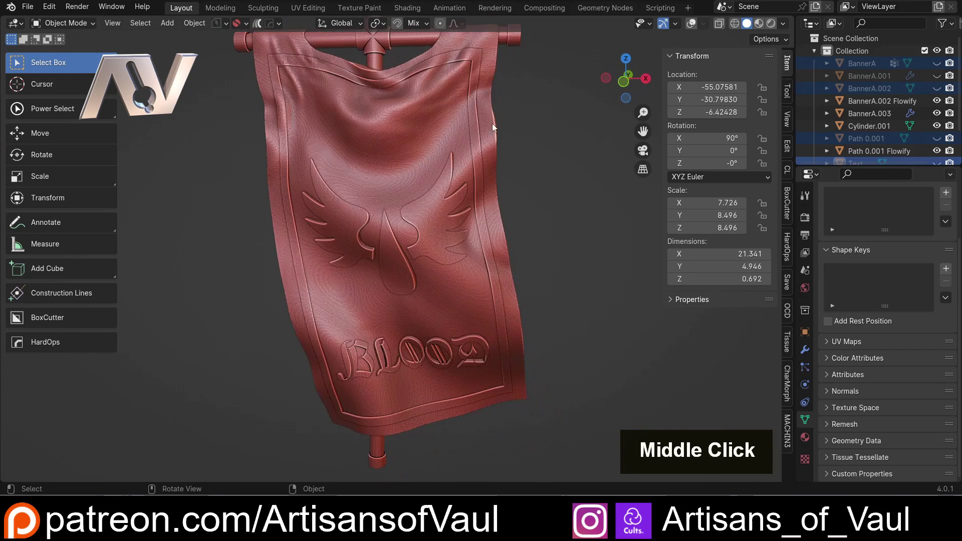
# Examine the detailed banner's winged emblem, BLOOD lettering and raised border across the folds.
pyautogui.keyDown('shift'); pyautogui.moveTo(359, 239); pyautogui.dragTo(451, 234, button='middle'); pyautogui.keyUp('shift')
pyautogui.scroll(-2, 374, 234)
pyautogui.scroll(2, 370, 209)
pyautogui.scroll(-2, 374, 206)
pyautogui.scroll(-2, 449, 231)
pyautogui.scroll(2, 452, 244)
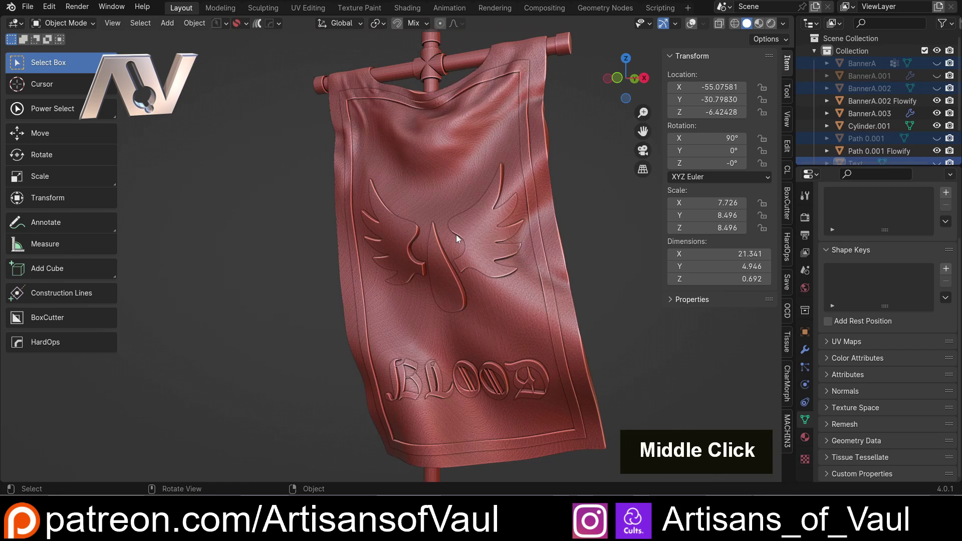
pyautogui.scroll(-1, 456, 234)
pyautogui.scroll(1, 456, 235)
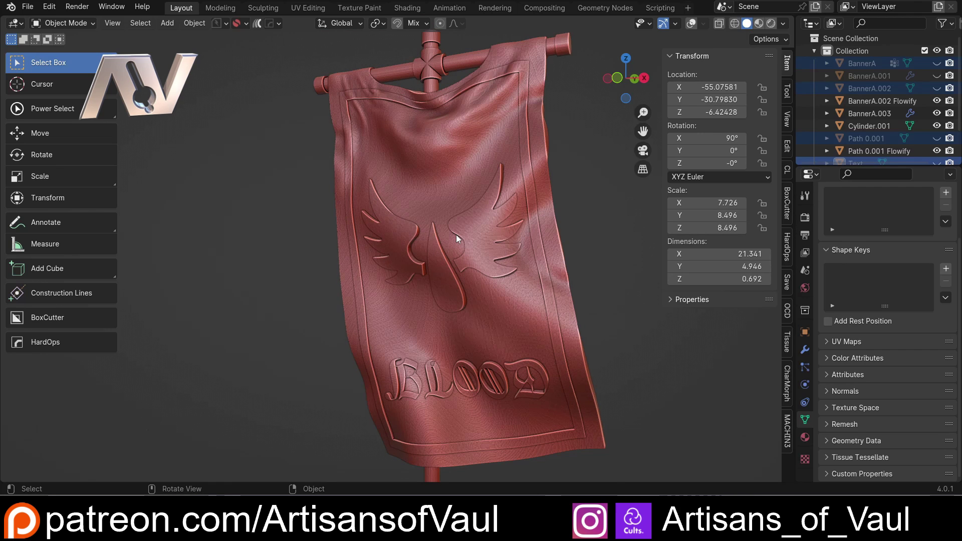
pyautogui.keyDown('shift'); pyautogui.moveTo(454, 232); pyautogui.dragTo(426, 198, button='middle'); pyautogui.keyUp('shift')
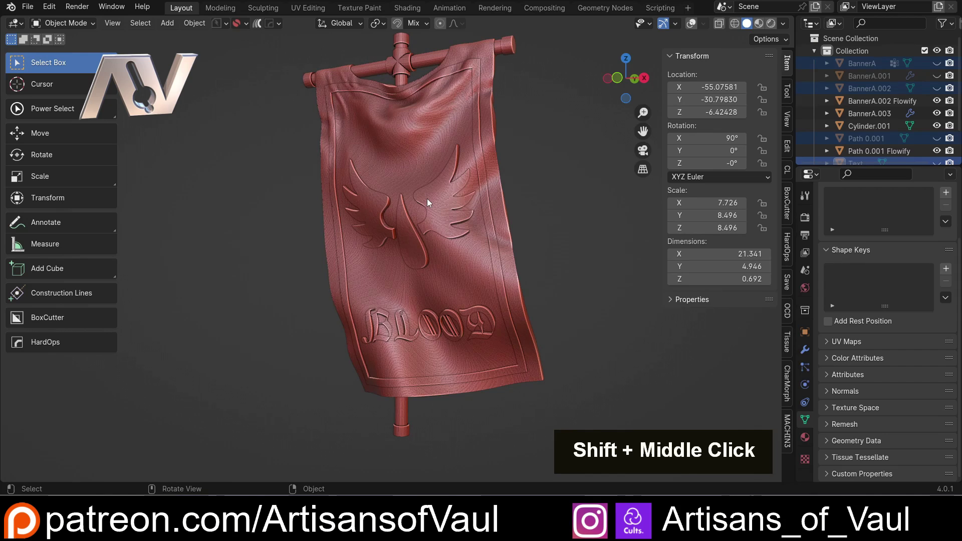